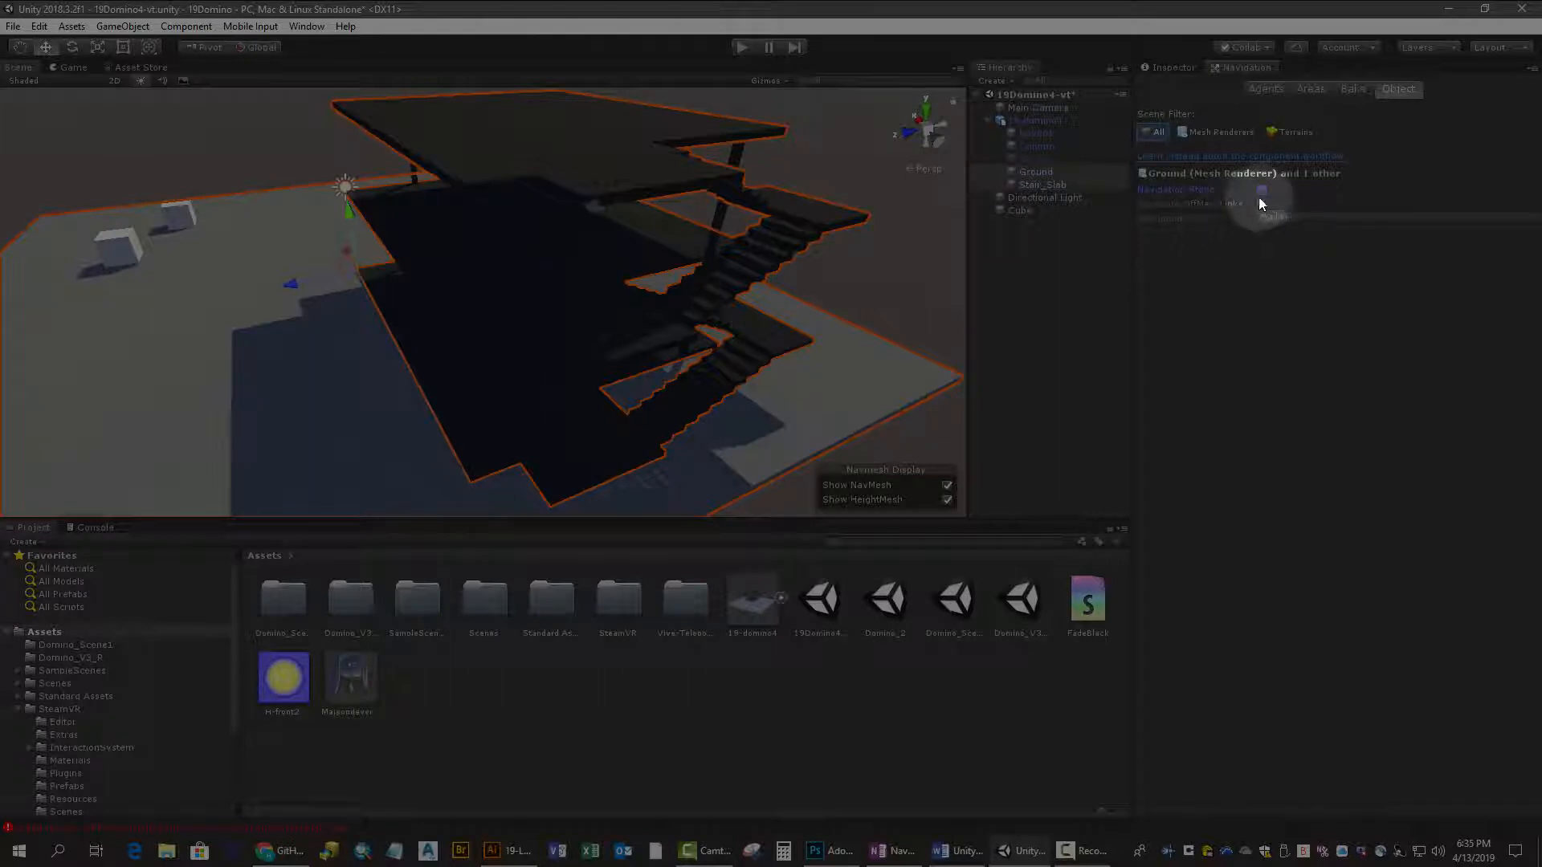
Mark the selected Ground and Stair_Slab meshes as Navigation Static and bake the navmesh.
{"action": "left_click", "coordinate": [1260, 192]}
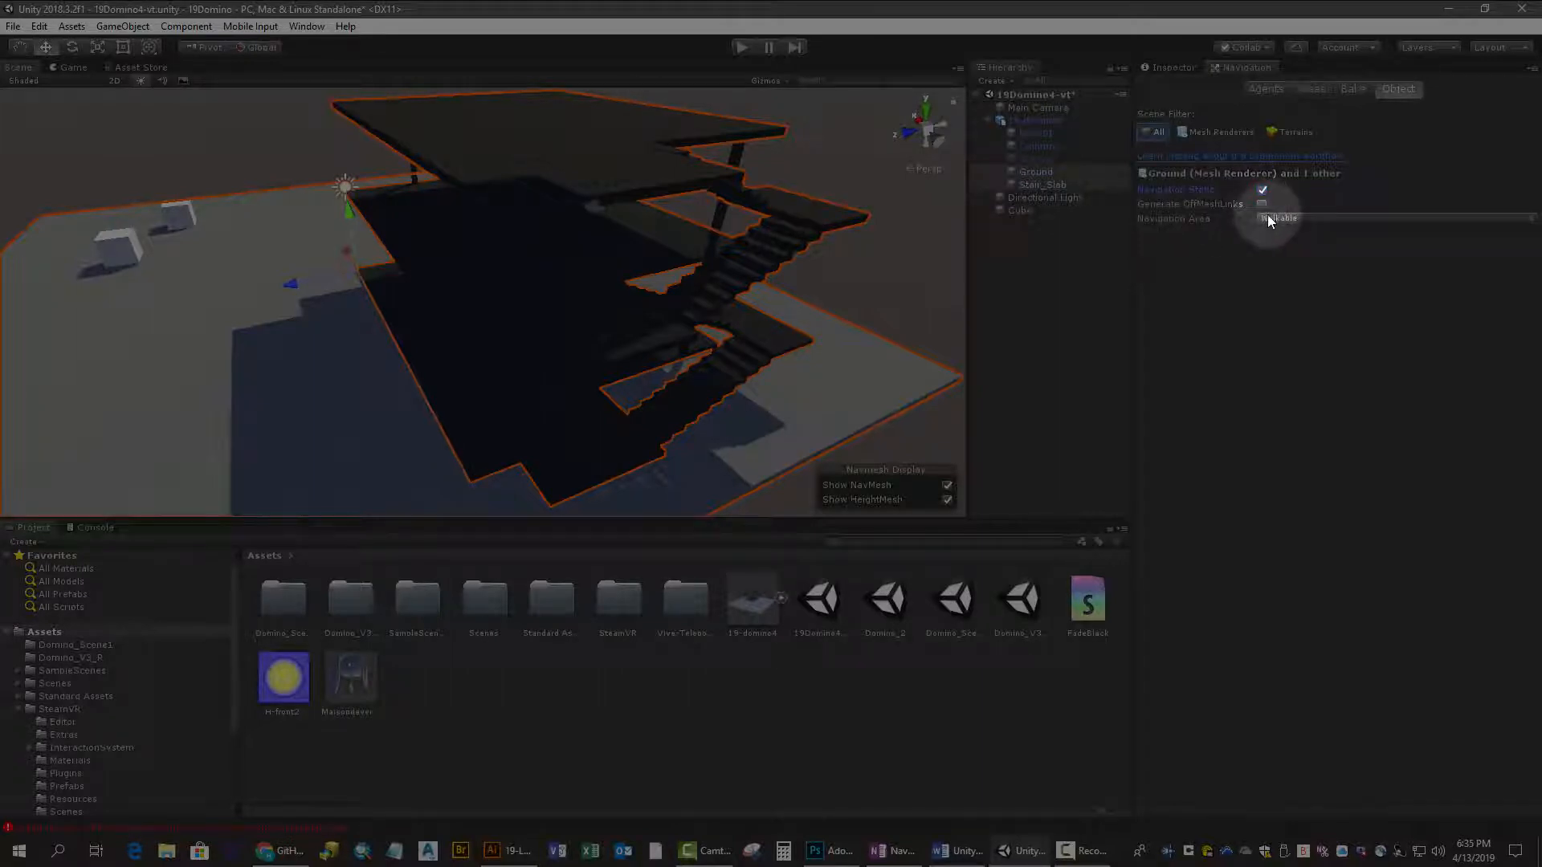
{"action": "left_click", "coordinate": [1359, 88]}
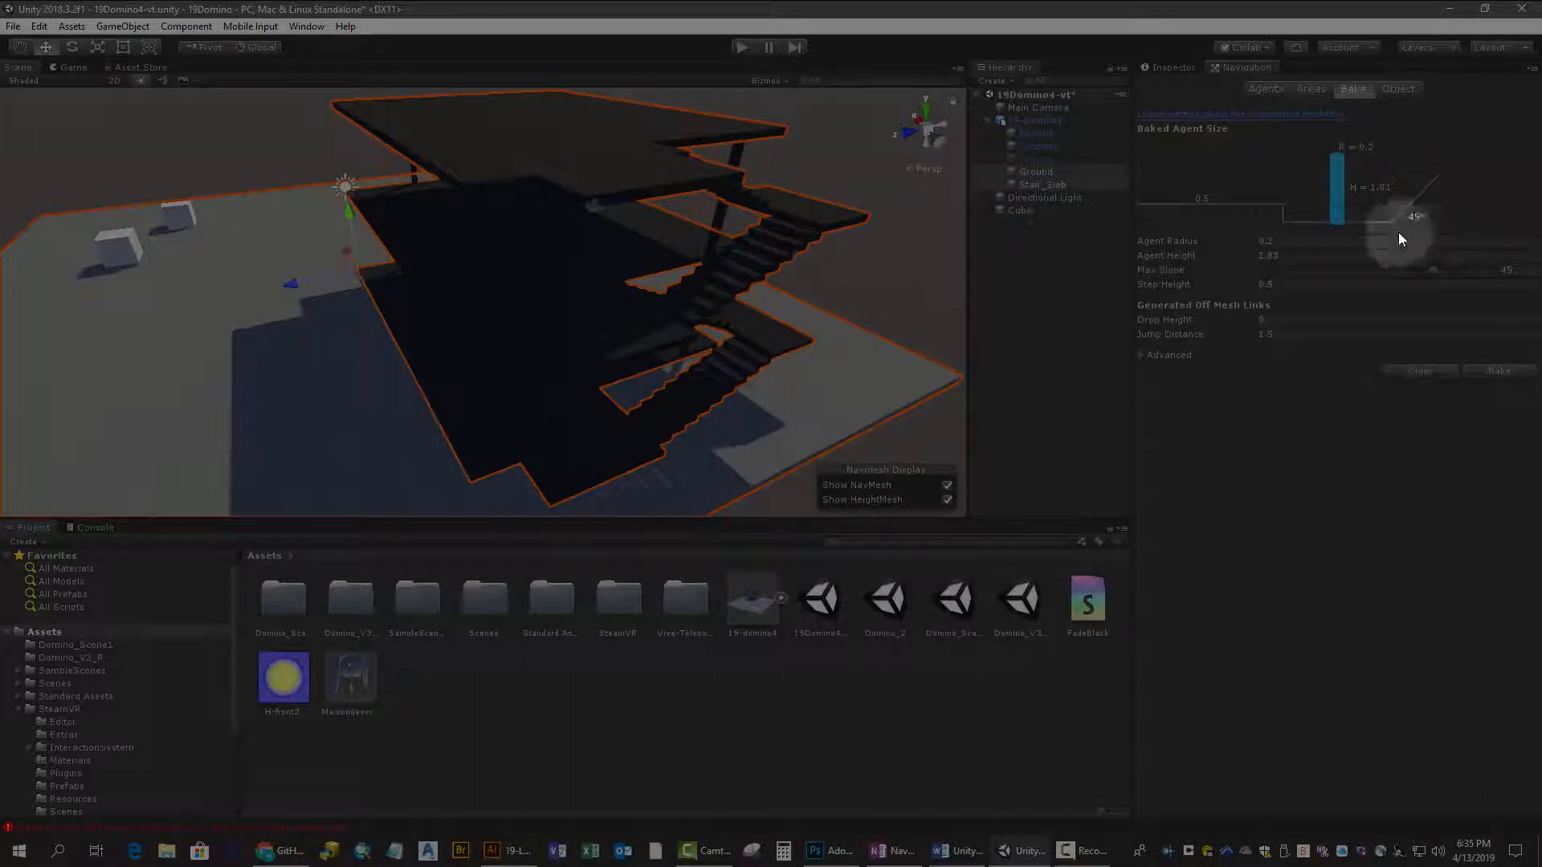
{"action": "left_click", "coordinate": [1487, 373]}
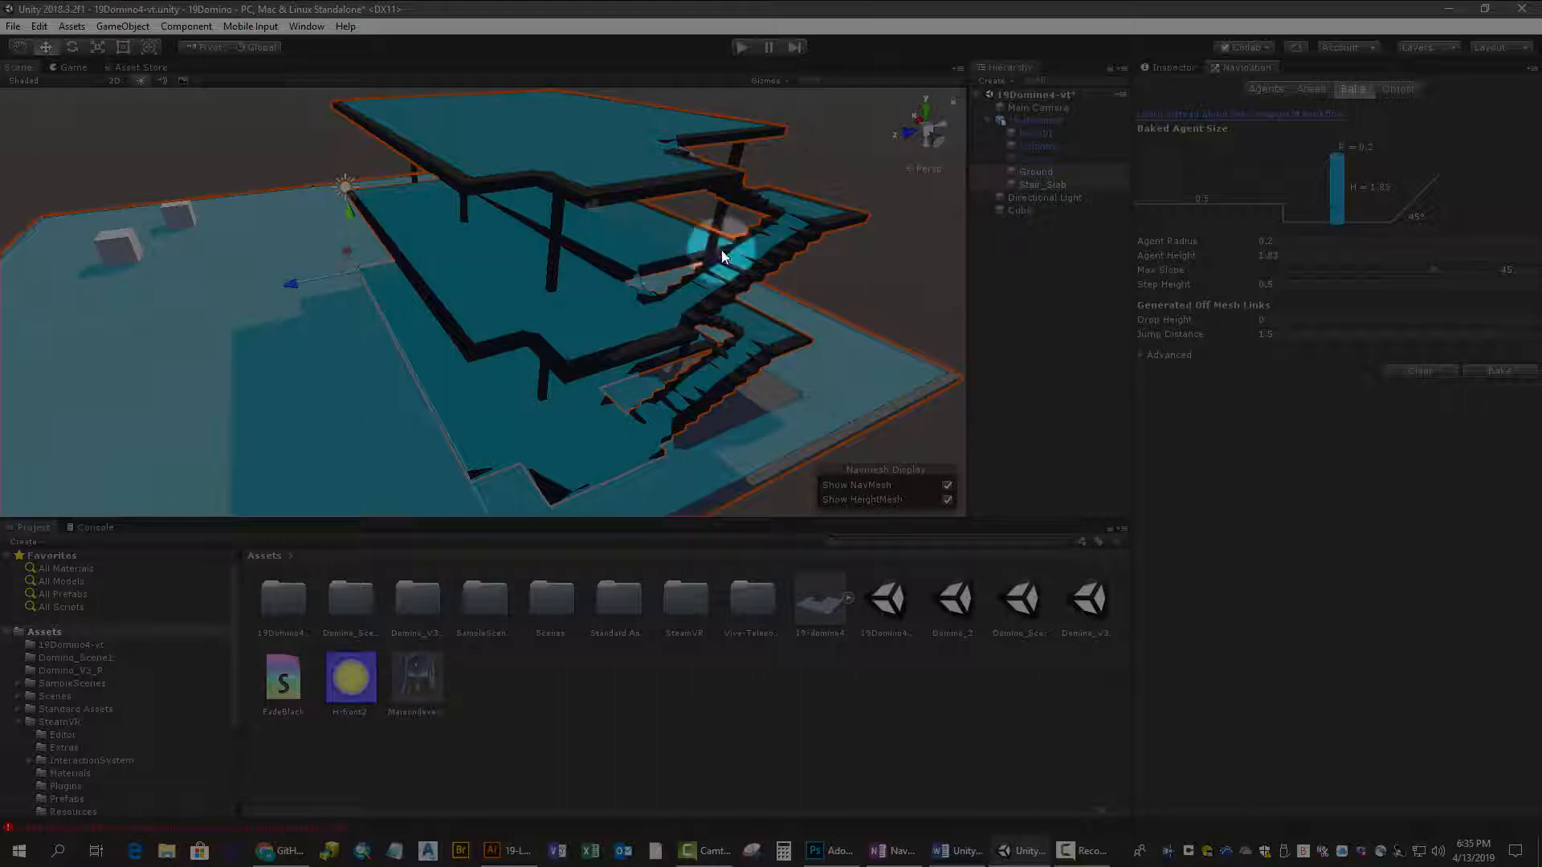
Set the baked agent radius to 0.1 and bake the navmesh again.
{"action": "left_click", "coordinate": [1278, 242]}
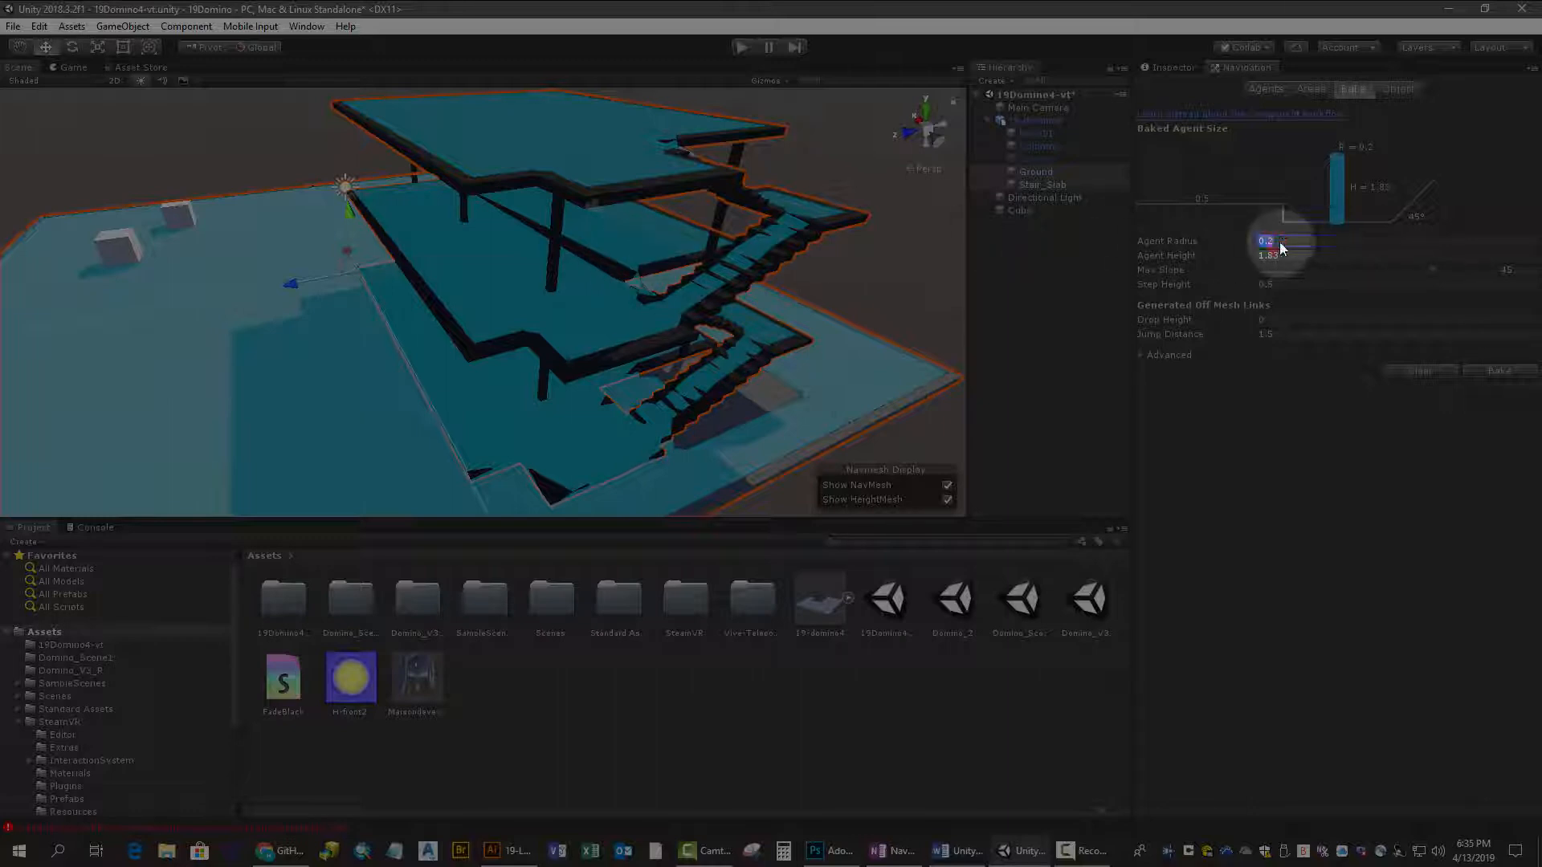
{"action": "key", "text": "BackSpace"}
{"action": "type", "text": "0.1"}
{"action": "left_click", "coordinate": [1462, 307]}
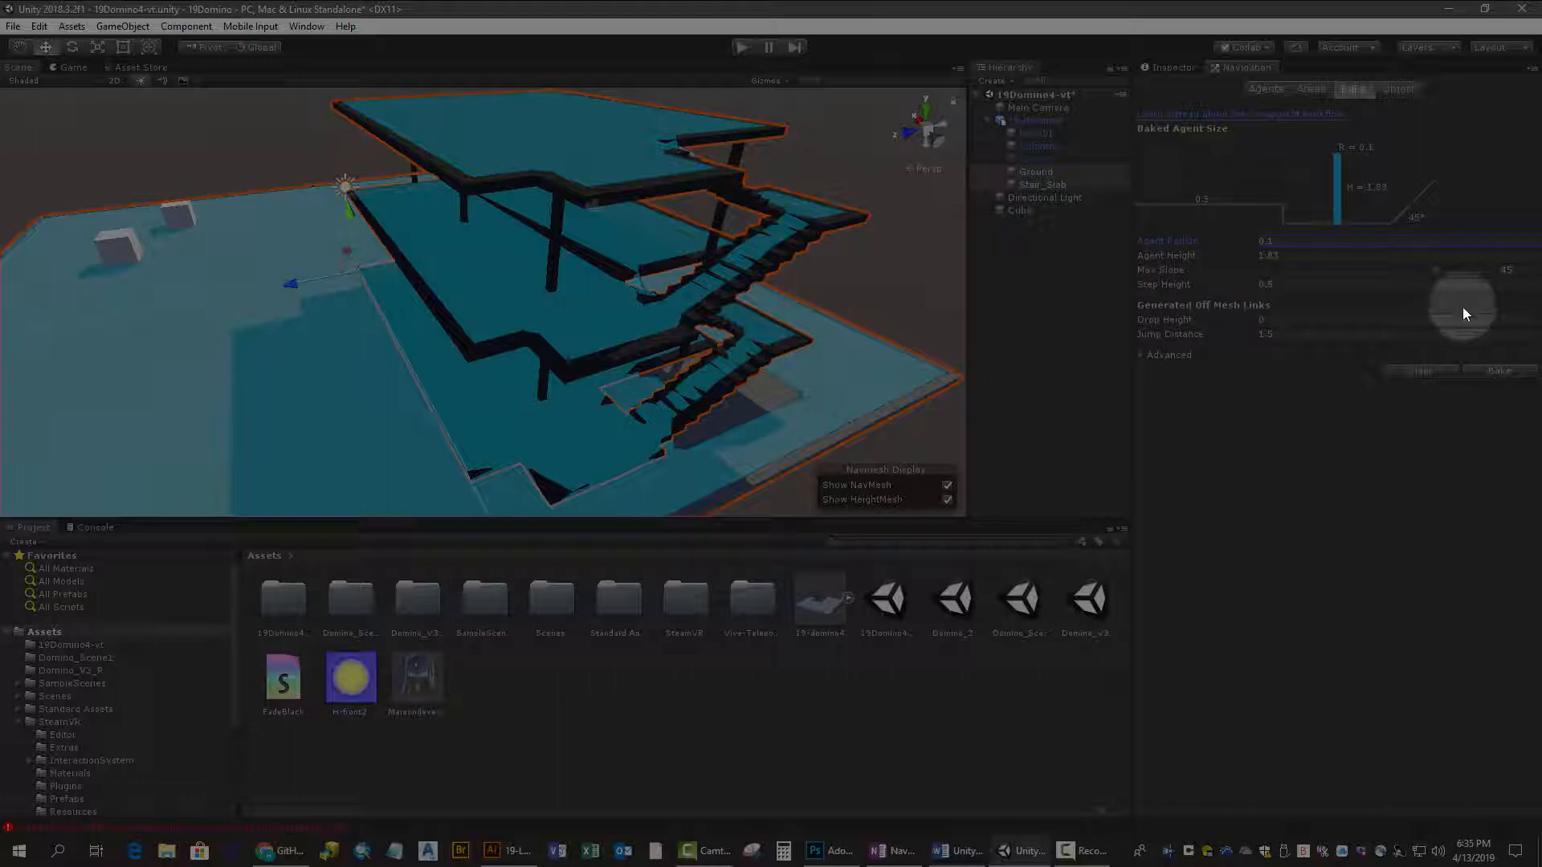
{"action": "left_click", "coordinate": [1496, 372]}
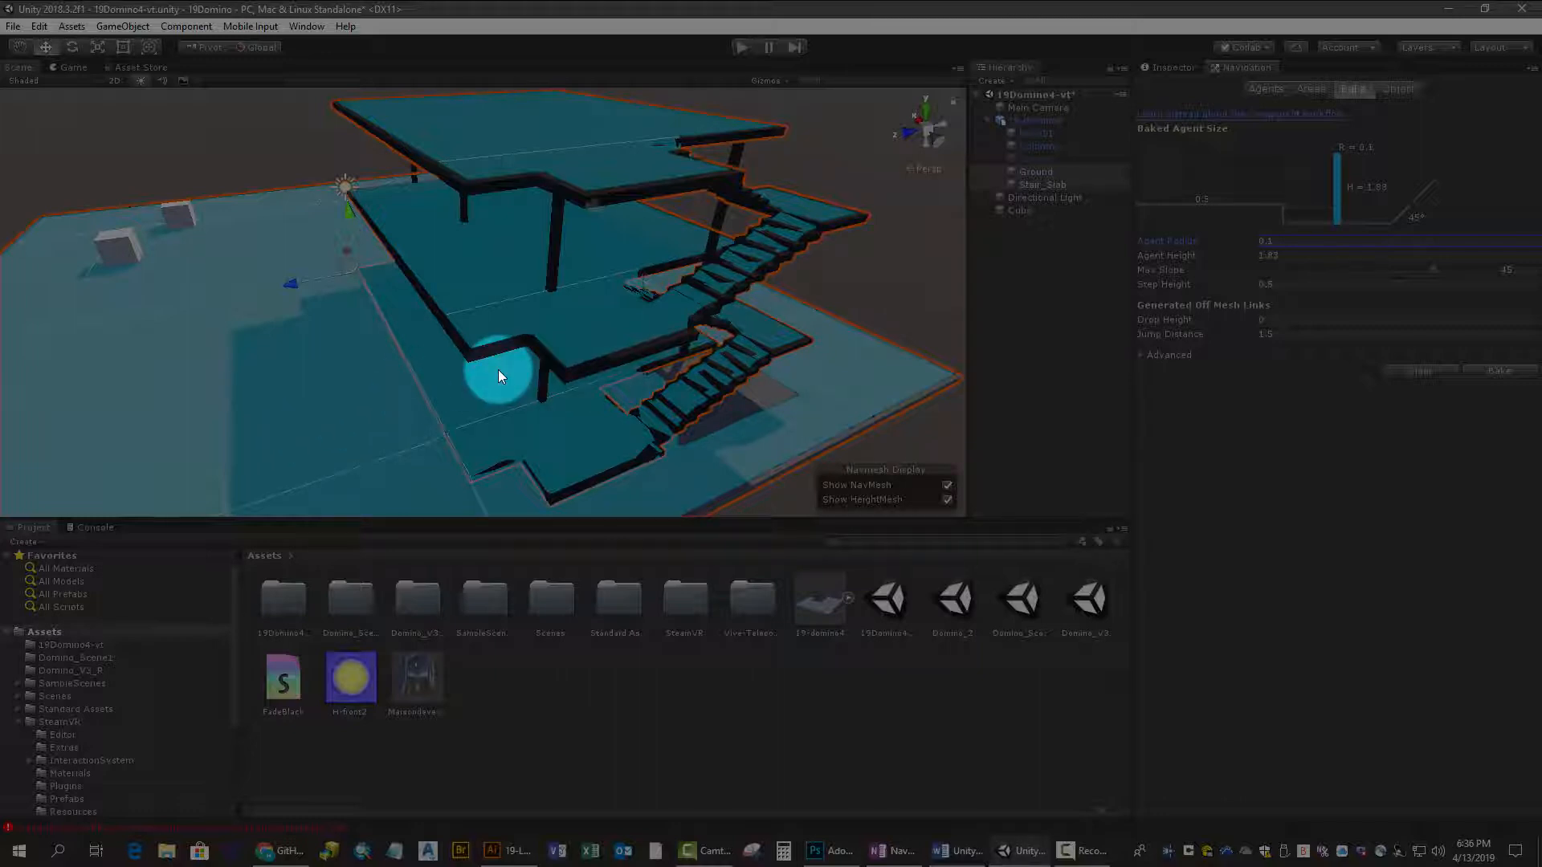
Save the scene and collapse the 19-domino4 model in the hierarchy.
{"action": "left_click", "coordinate": [13, 27]}
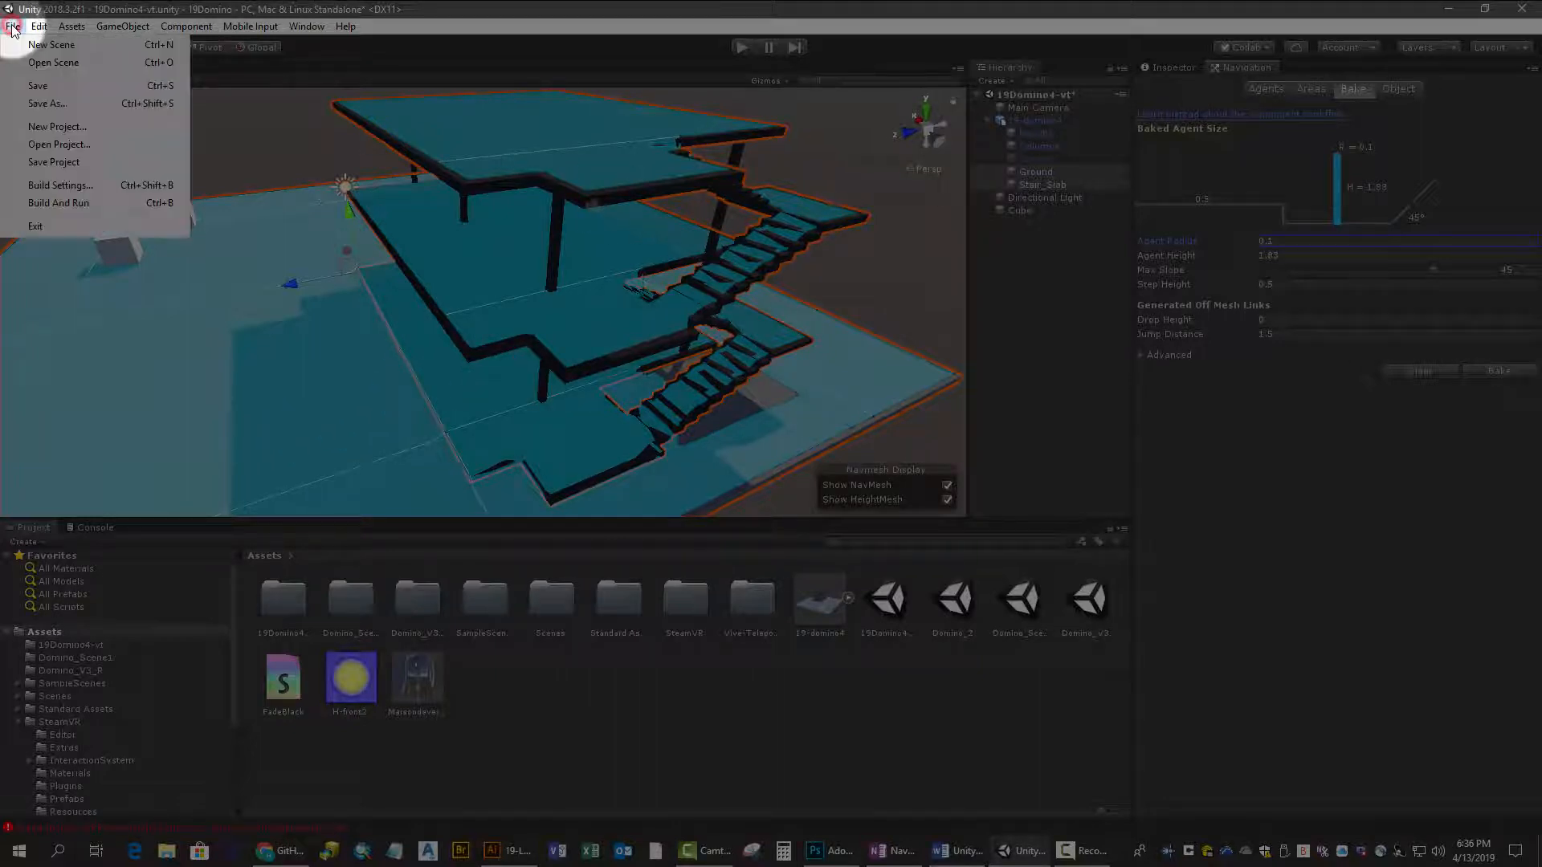
{"action": "left_click", "coordinate": [34, 86]}
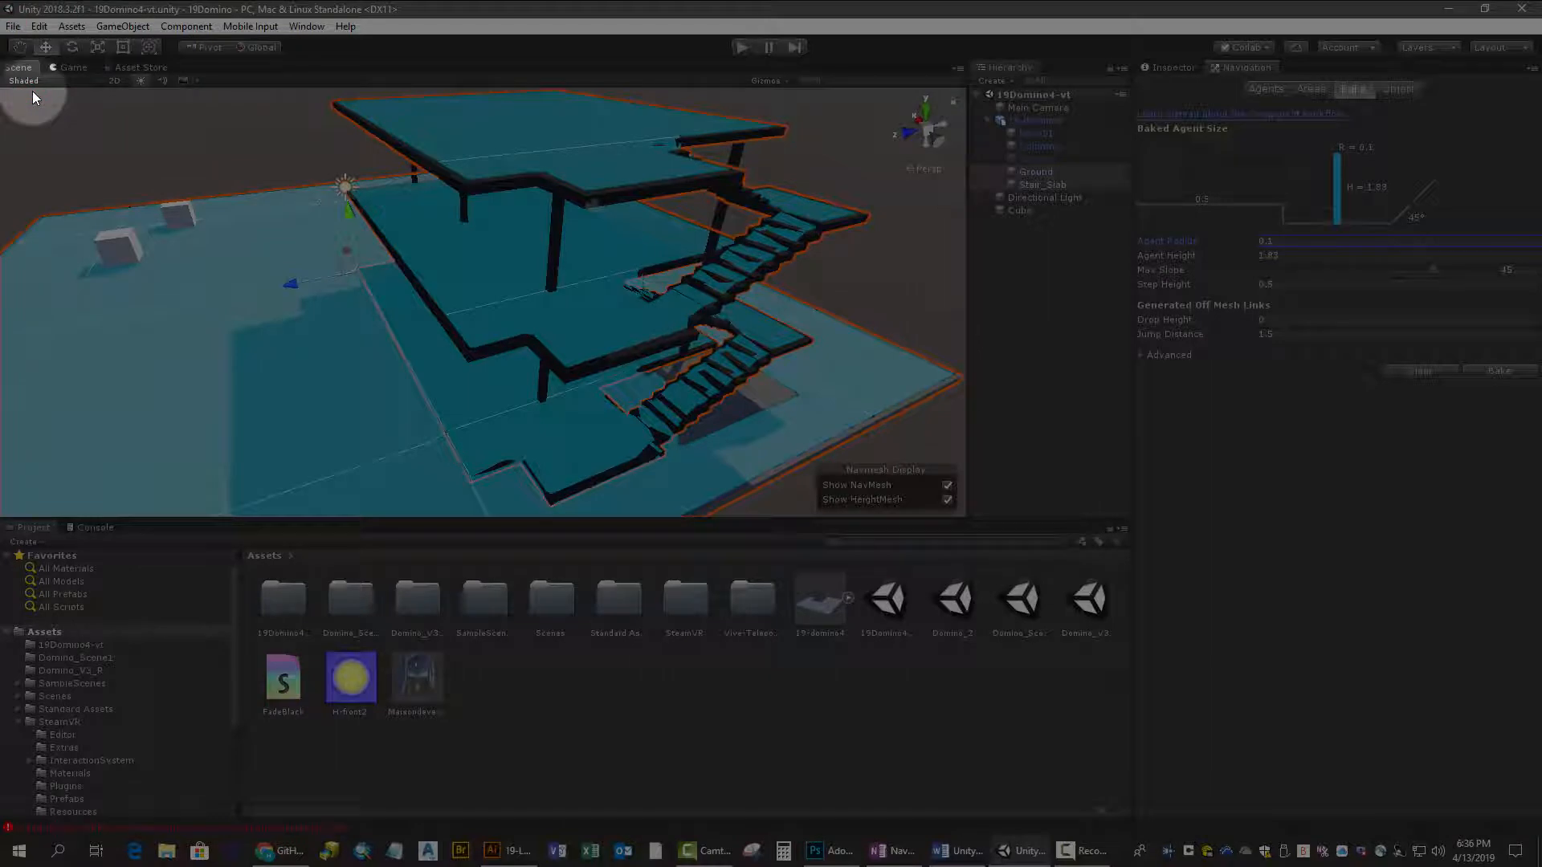
{"action": "left_click", "coordinate": [1031, 121]}
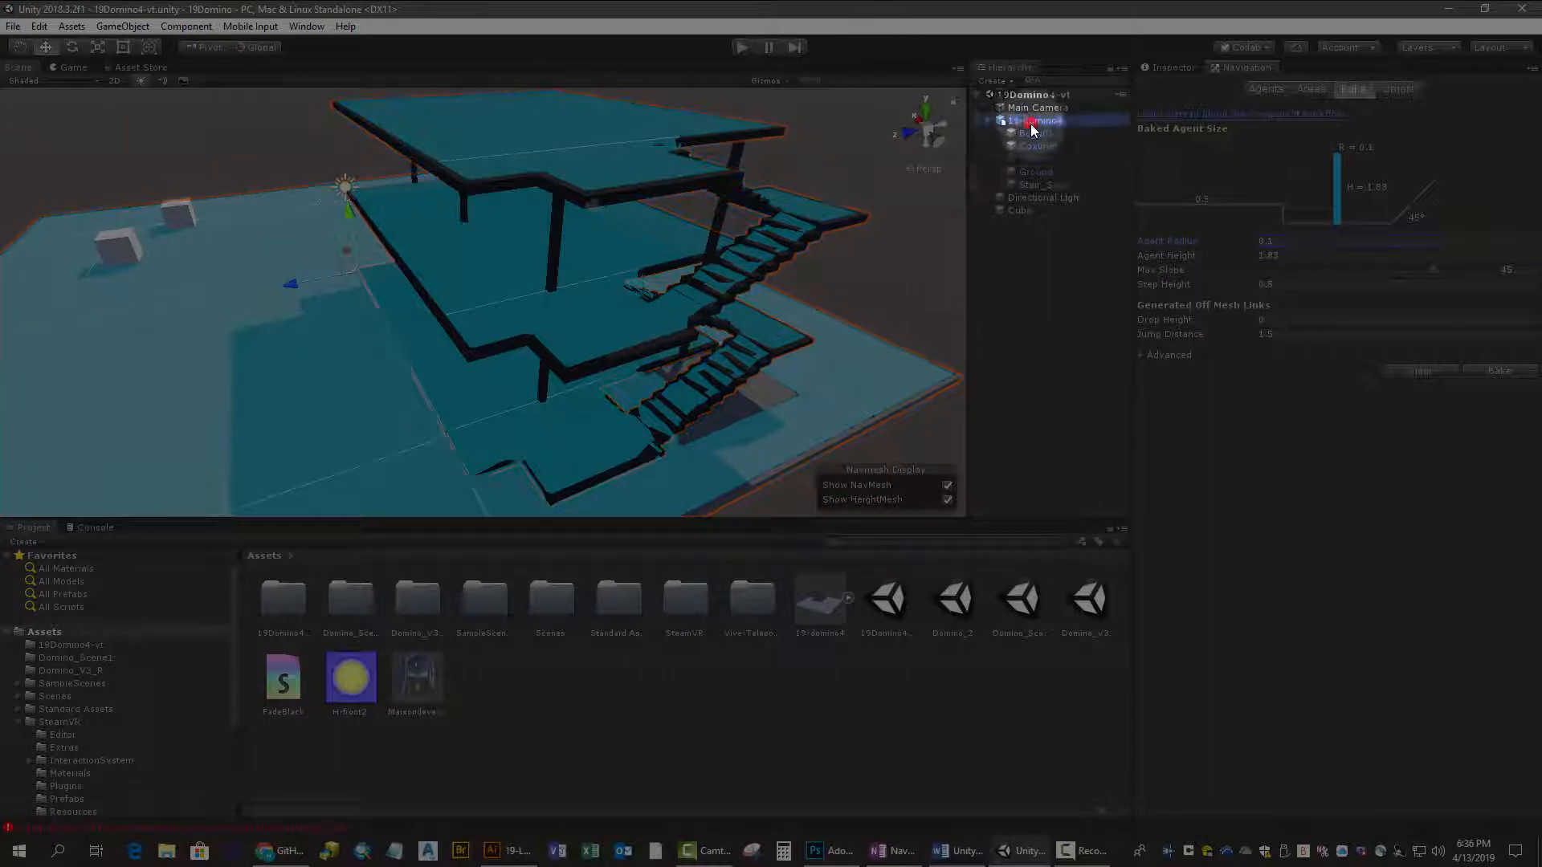
{"action": "left_click", "coordinate": [990, 121]}
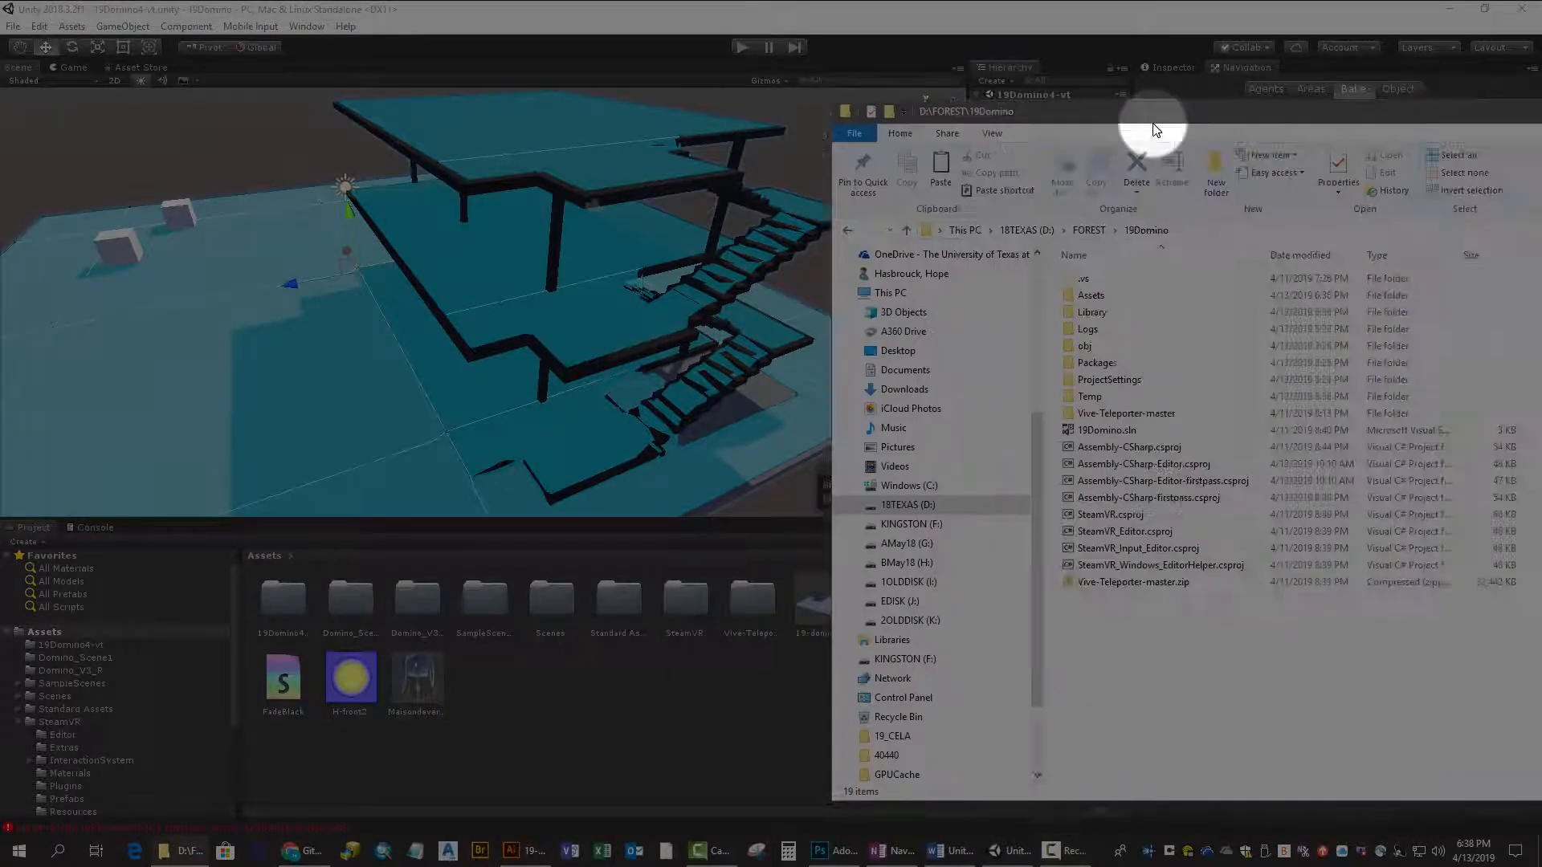
Import the SteamVR and Vive-Teleporter folders from the inner Vive-Teleporter-master Assets folder in File Explorer into the Unity project's Assets.
{"action": "left_click_drag", "start_coordinate": [1153, 126], "coordinate": [947, 70]}
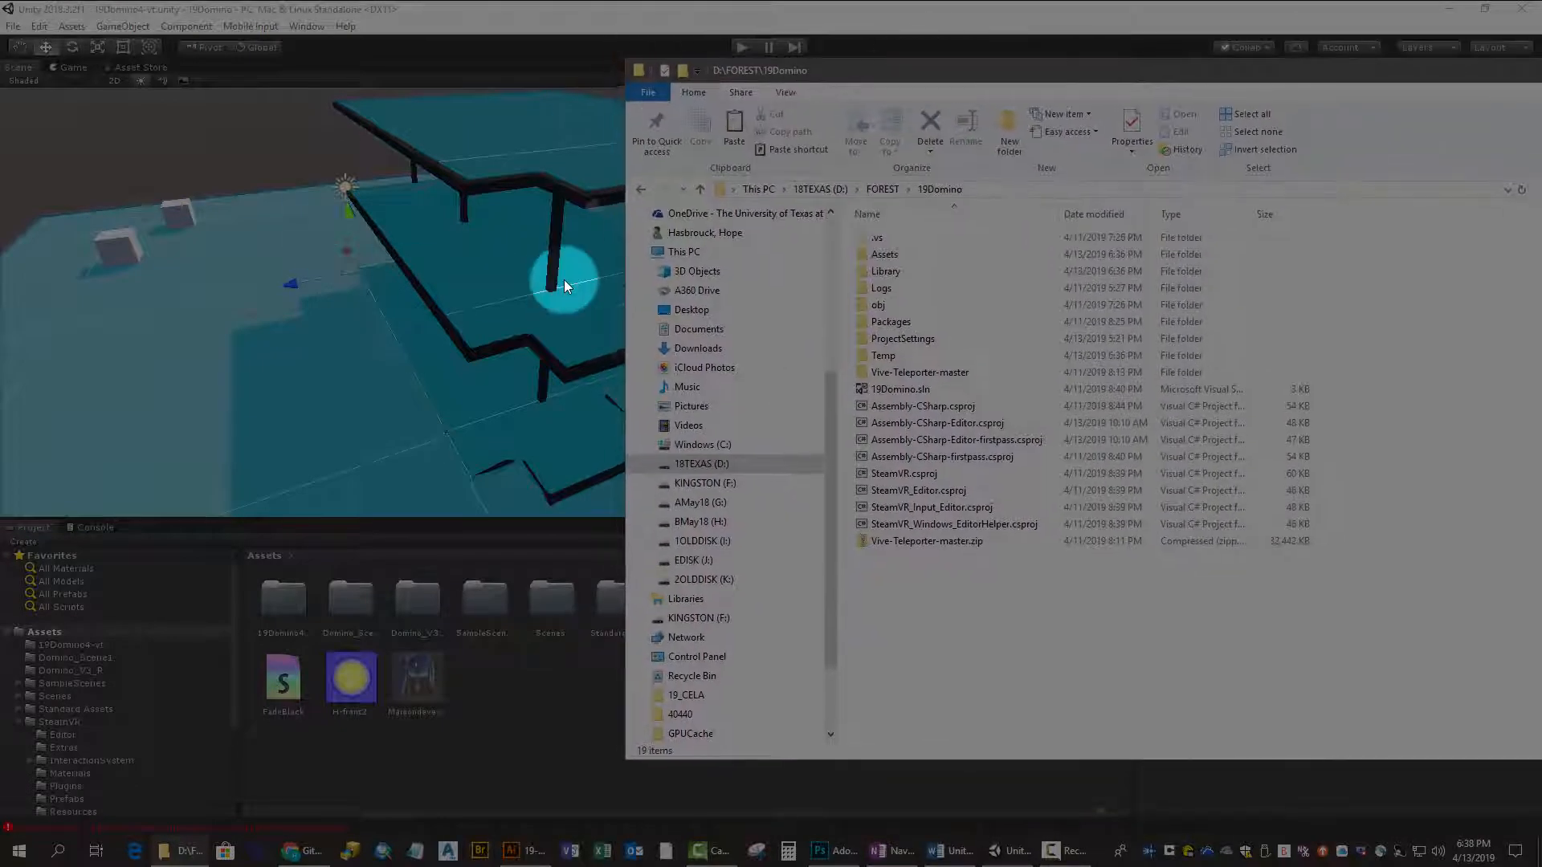
{"action": "double_click", "coordinate": [900, 372]}
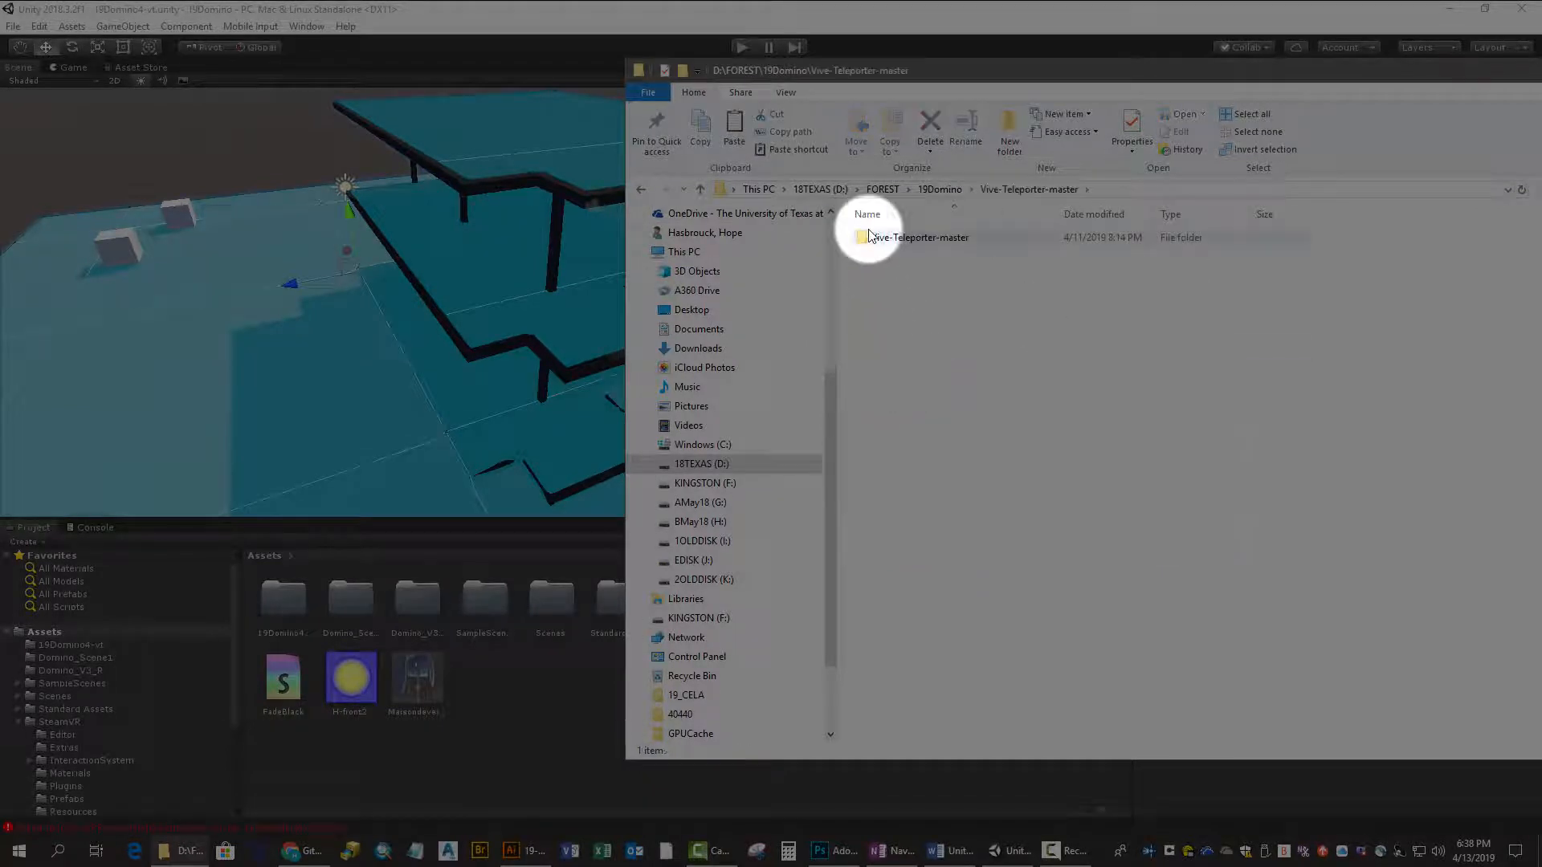
{"action": "double_click", "coordinate": [869, 236]}
{"action": "left_click", "coordinate": [874, 239]}
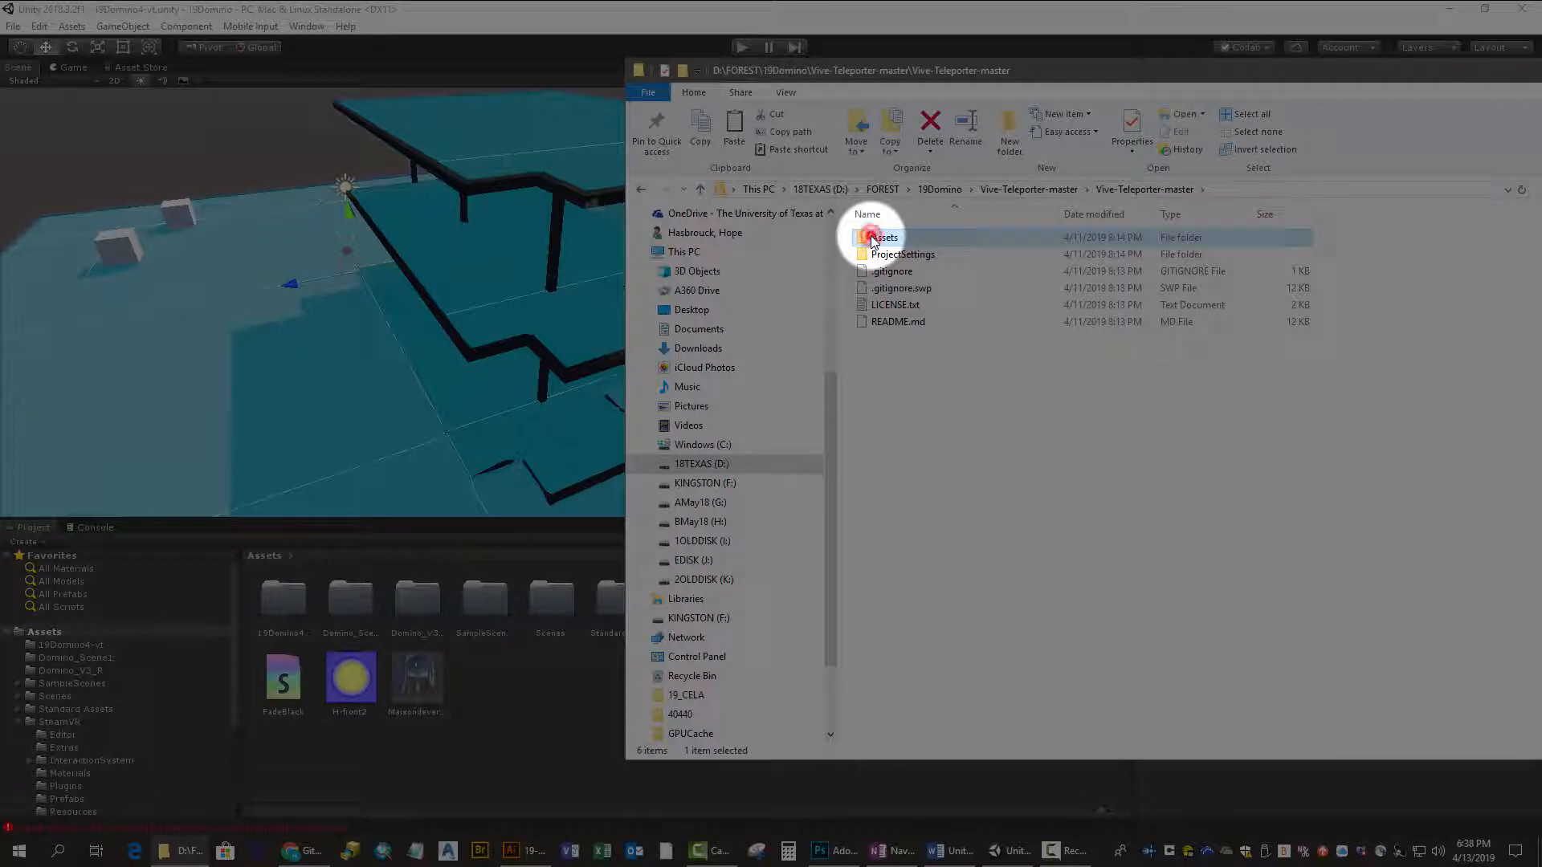
{"action": "double_click", "coordinate": [874, 239]}
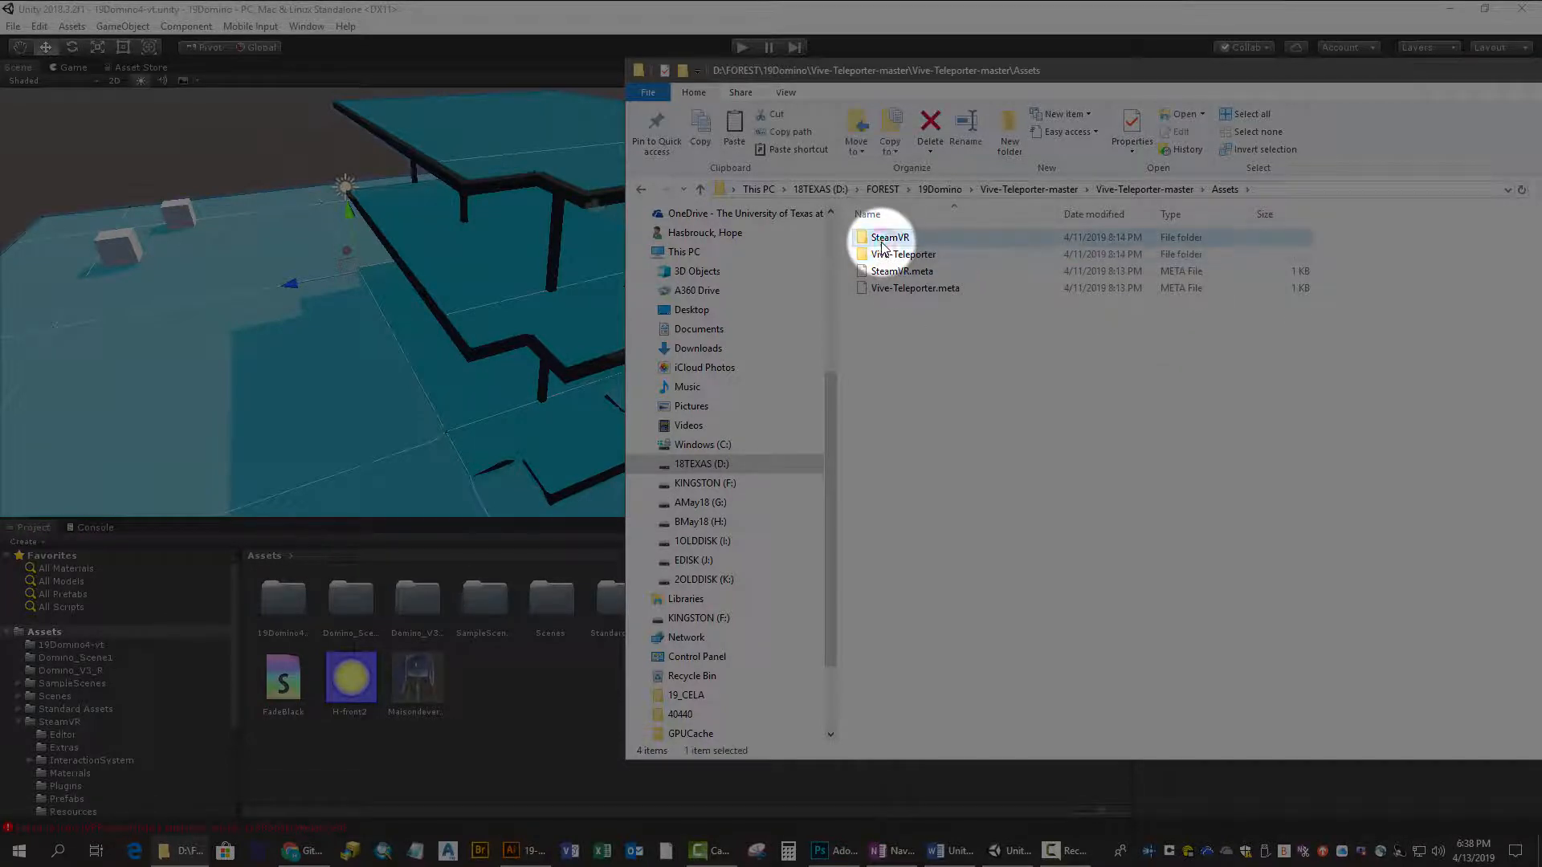
{"action": "left_click", "coordinate": [893, 255], "text": "ctrl"}
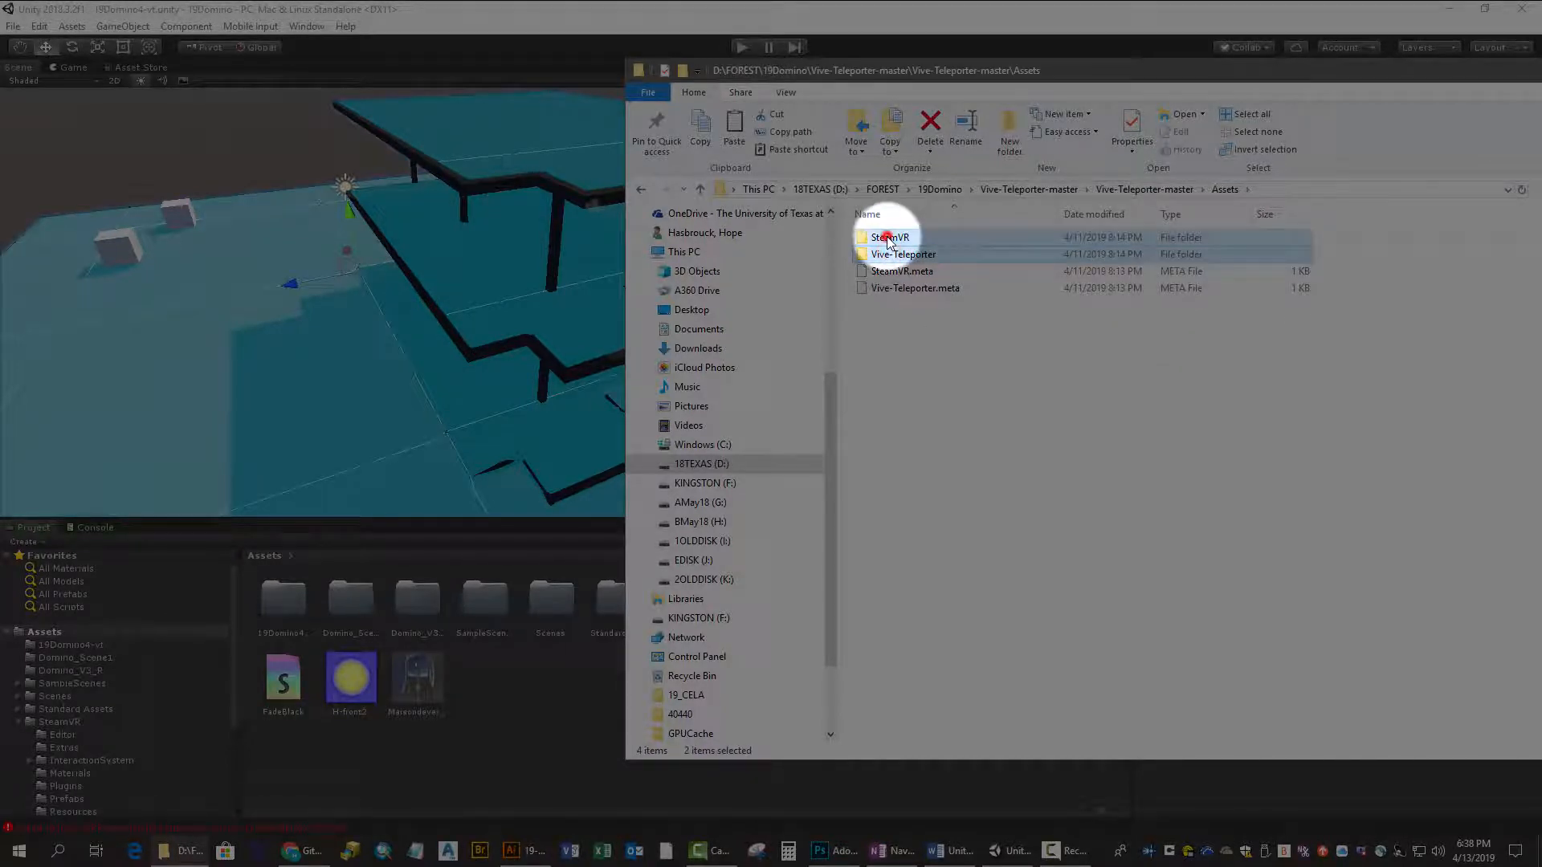
{"action": "left_click_drag", "start_coordinate": [889, 241], "coordinate": [528, 620]}
{"action": "left_click_drag", "start_coordinate": [562, 725], "coordinate": [984, 76]}
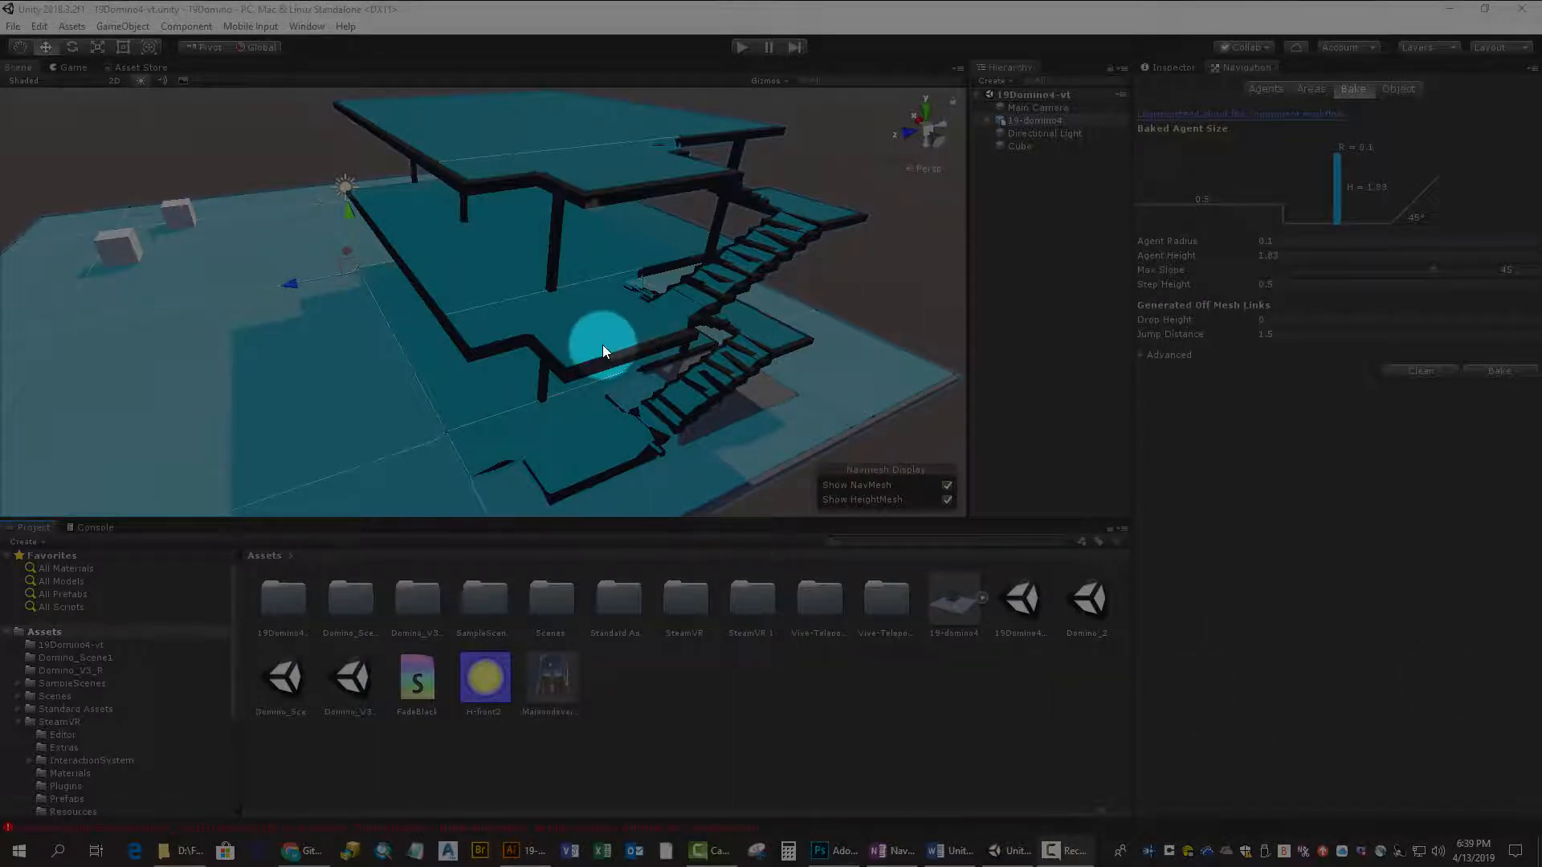
Delete the Main Camera from the scene.
{"action": "scroll", "coordinate": [602, 345], "scroll_direction": "down", "scroll_amount": 7}
{"action": "middle_click_drag", "start_coordinate": [602, 344], "coordinate": [691, 337]}
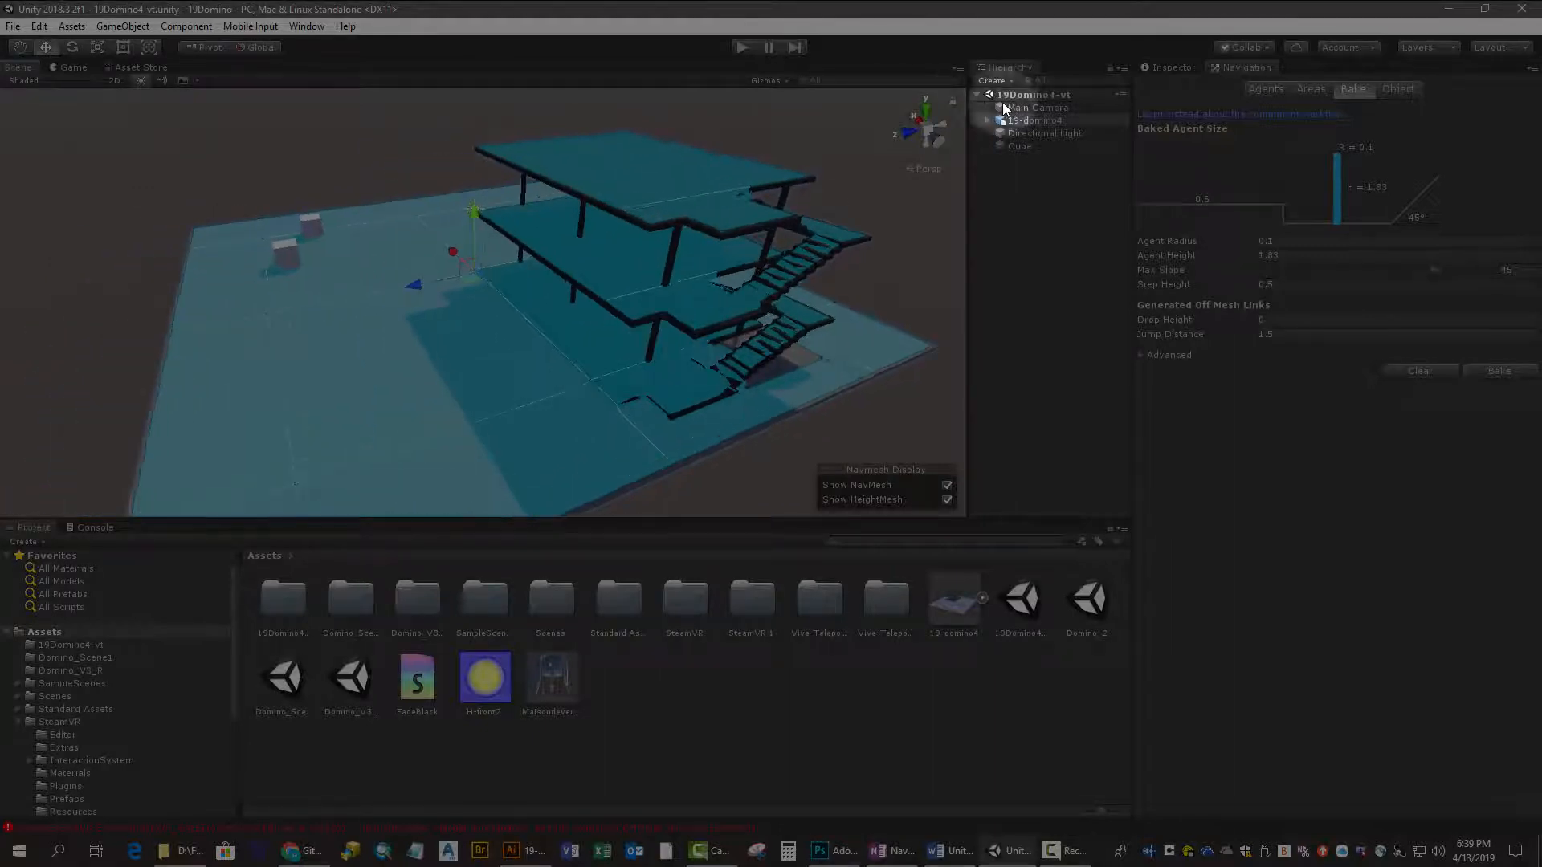
{"action": "left_click", "coordinate": [1013, 110]}
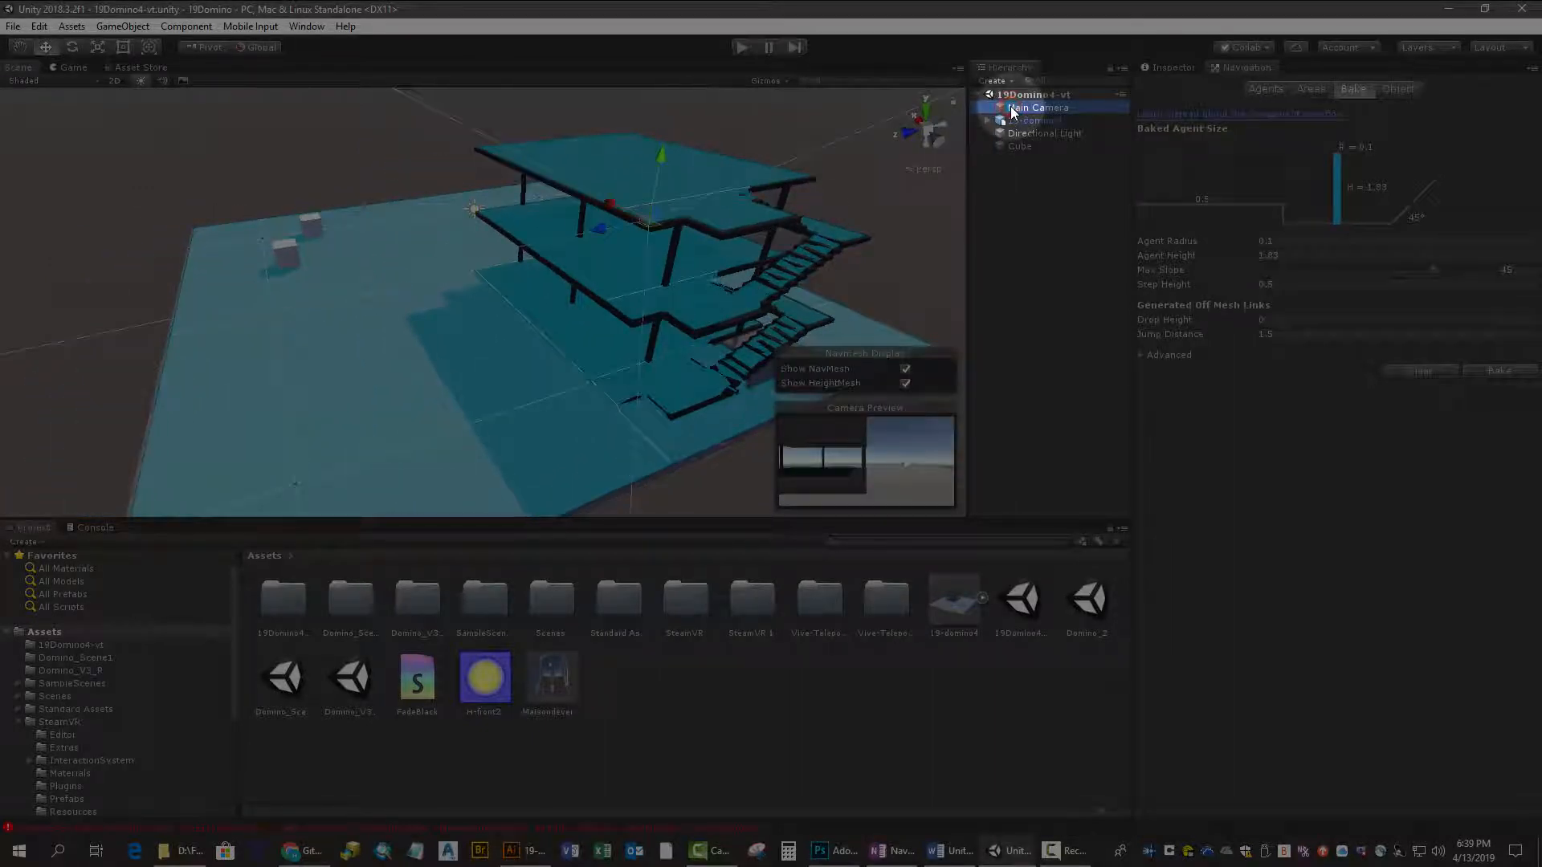
{"action": "key", "text": "Delete"}
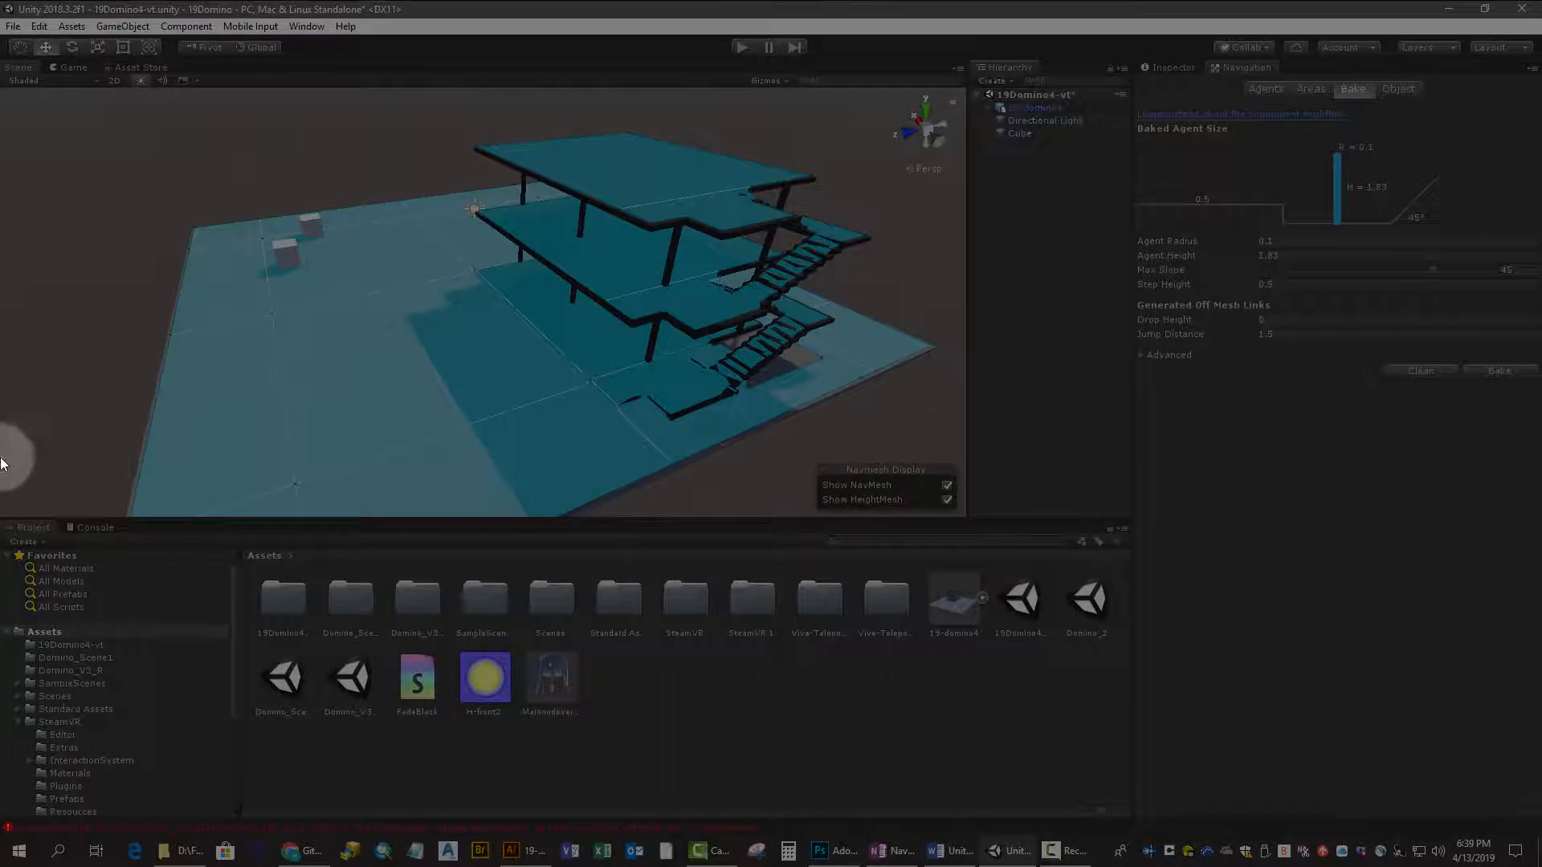
Add the [CameraRig] prefab from the SteamVR Prefabs folder to the scene hierarchy.
{"action": "double_click", "coordinate": [685, 605]}
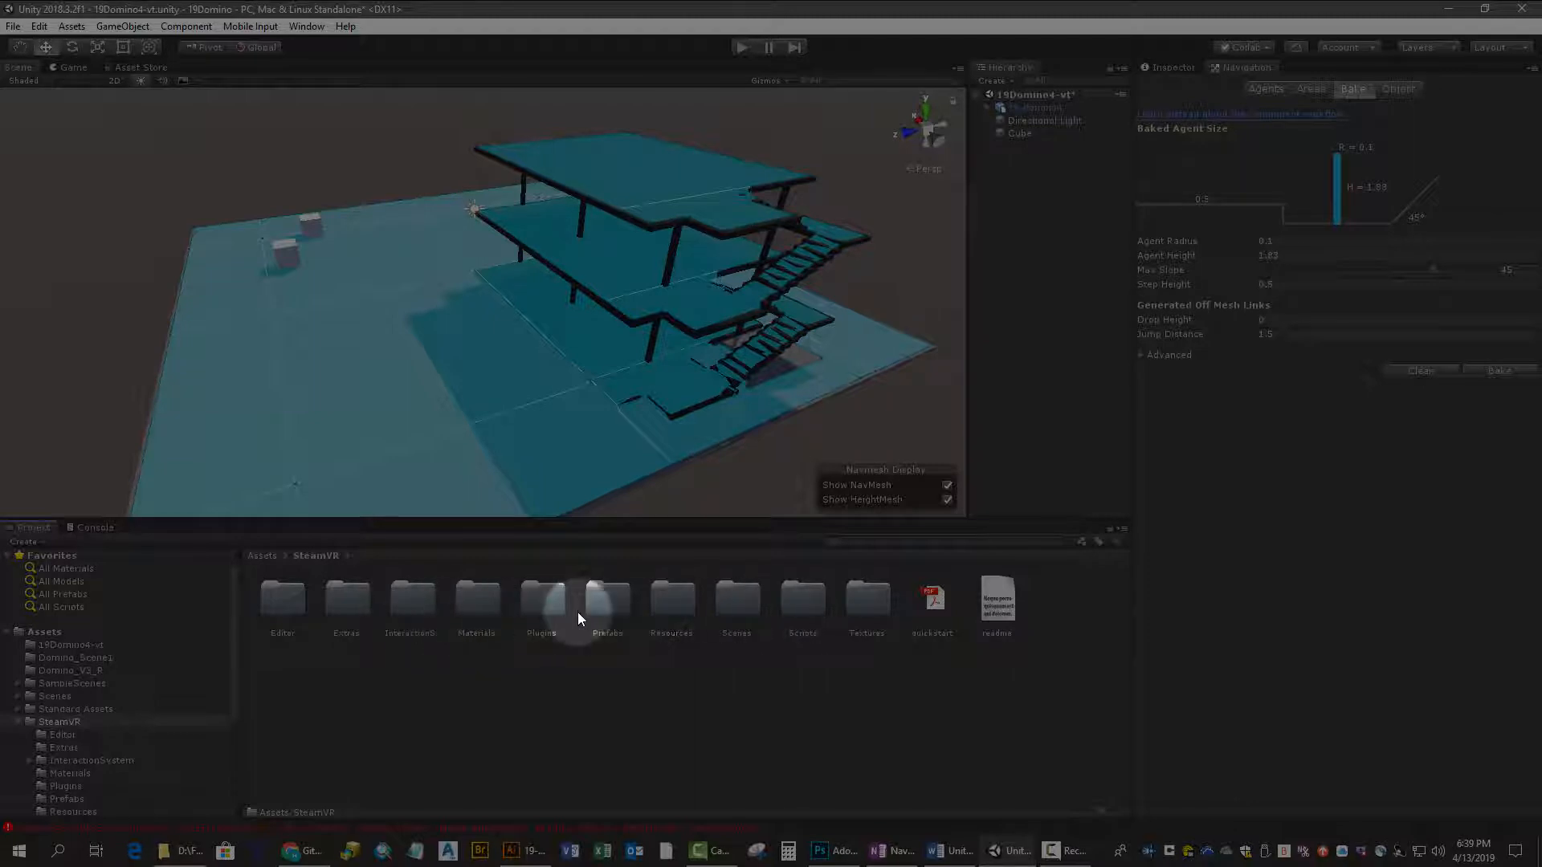
{"action": "double_click", "coordinate": [609, 605]}
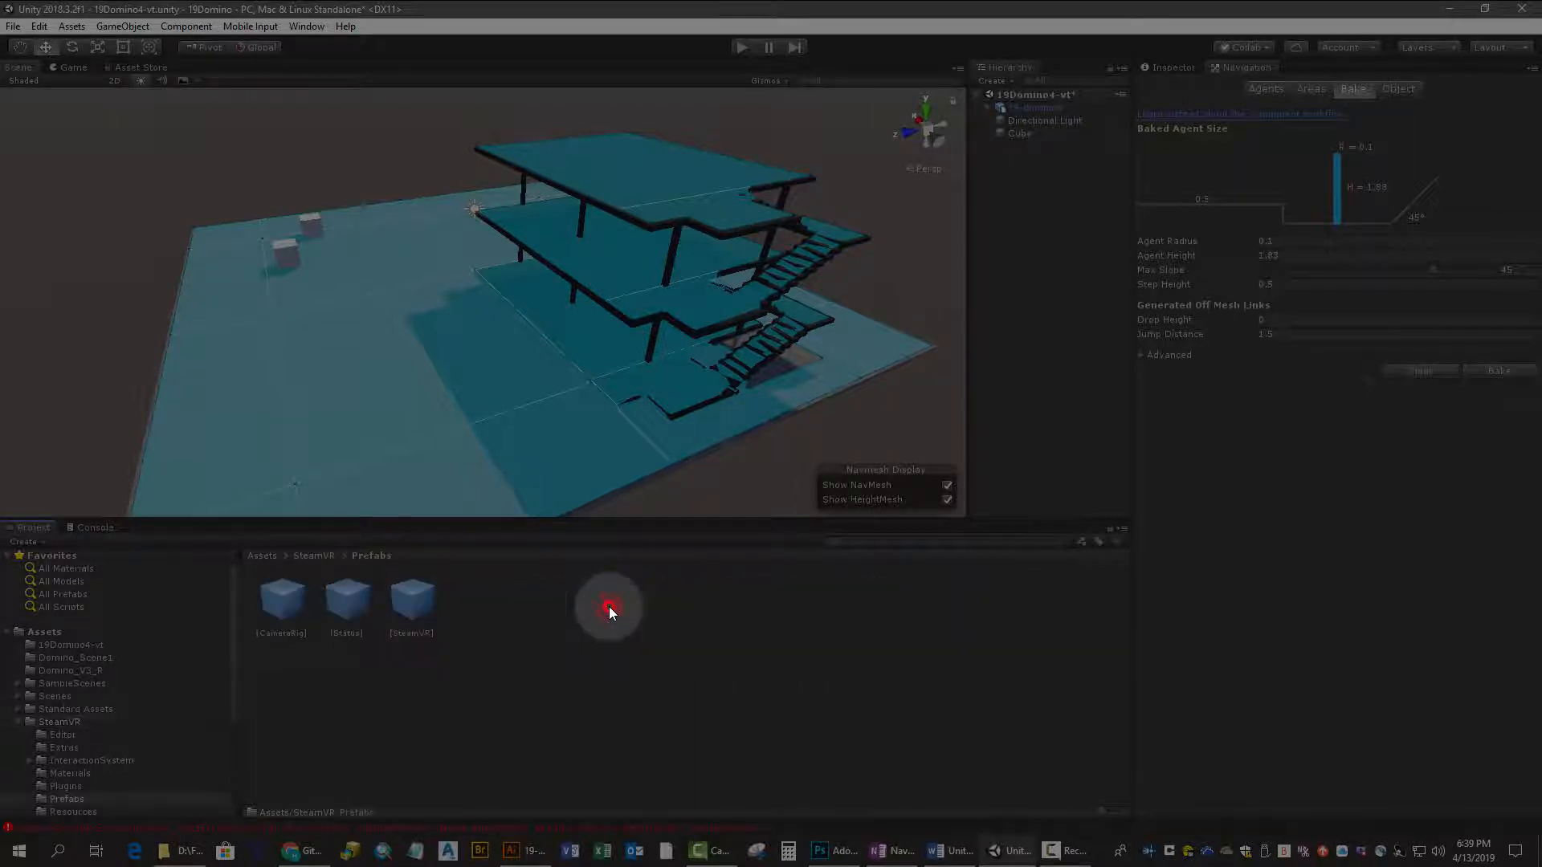
{"action": "left_click", "coordinate": [269, 610]}
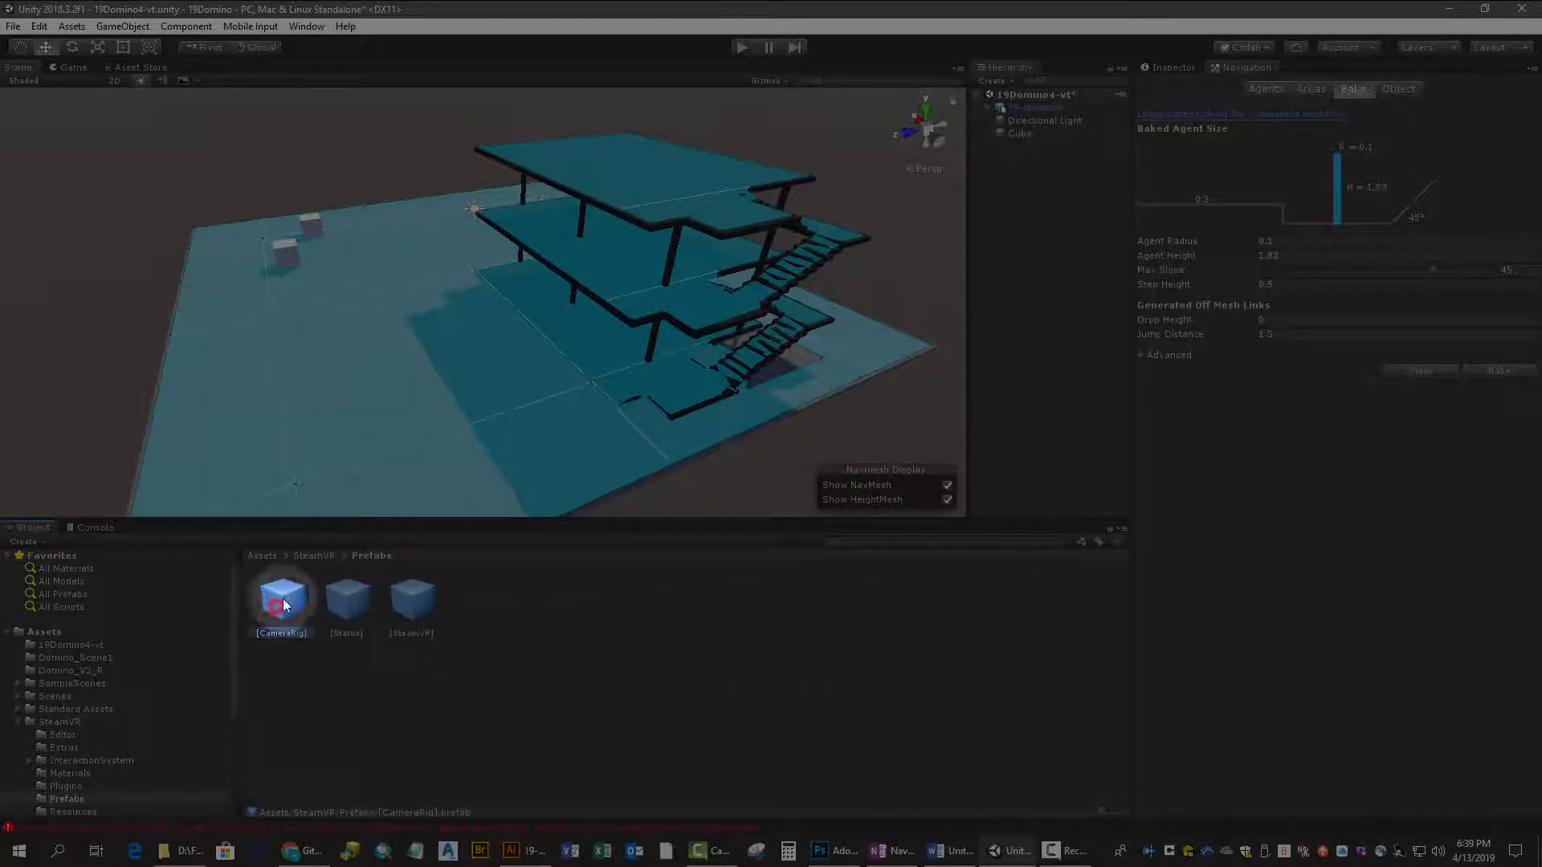
{"action": "left_click_drag", "start_coordinate": [276, 605], "coordinate": [1031, 161]}
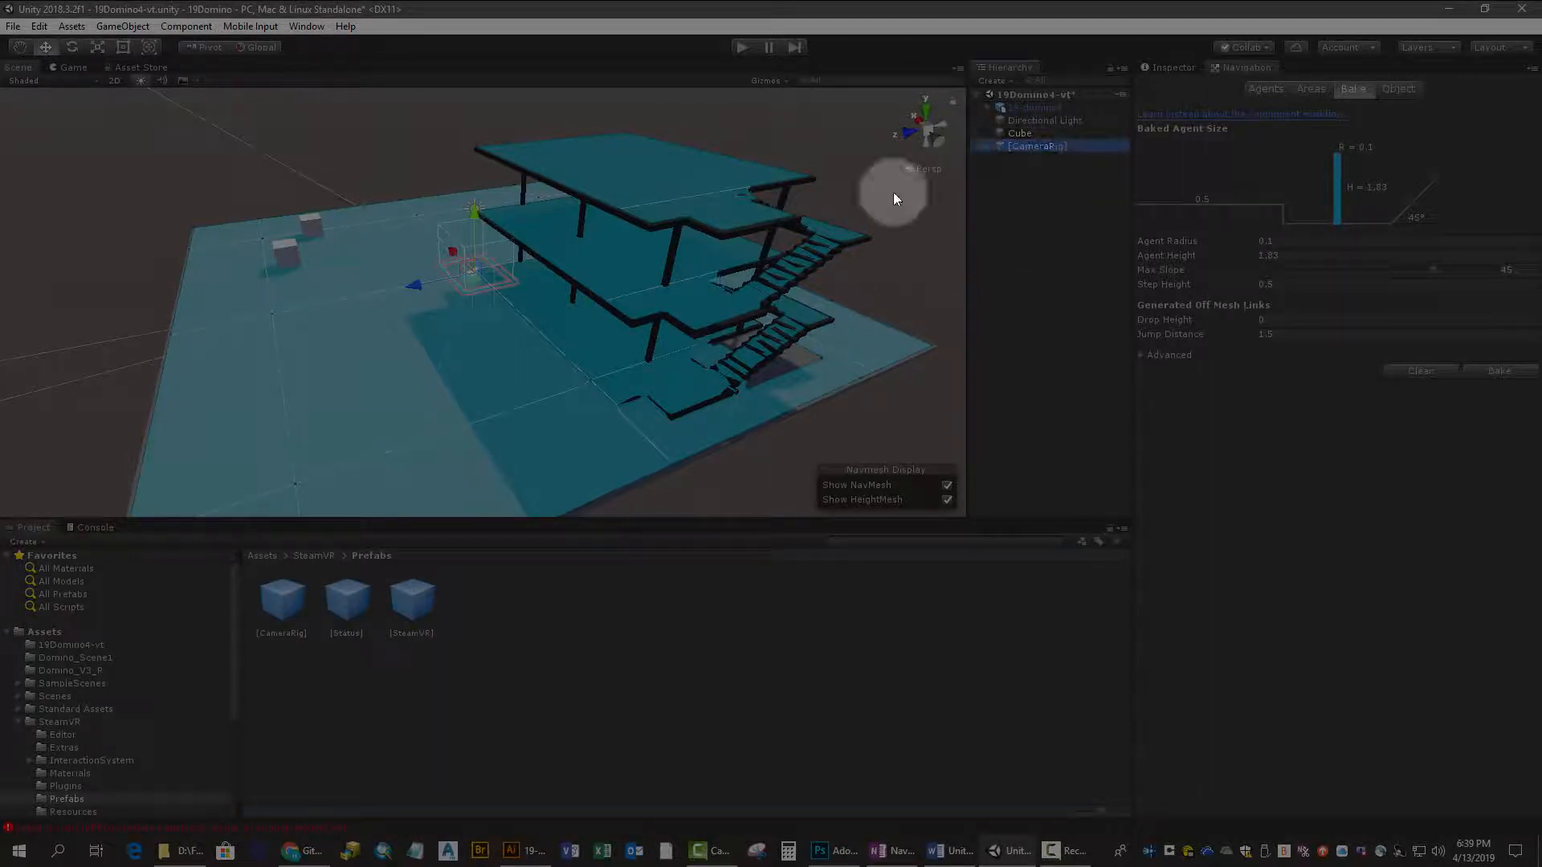
Add the Navmesh and Pointer prefabs from the Vive-Teleporter Prefabs folder to the scene hierarchy.
{"action": "left_click", "coordinate": [265, 555]}
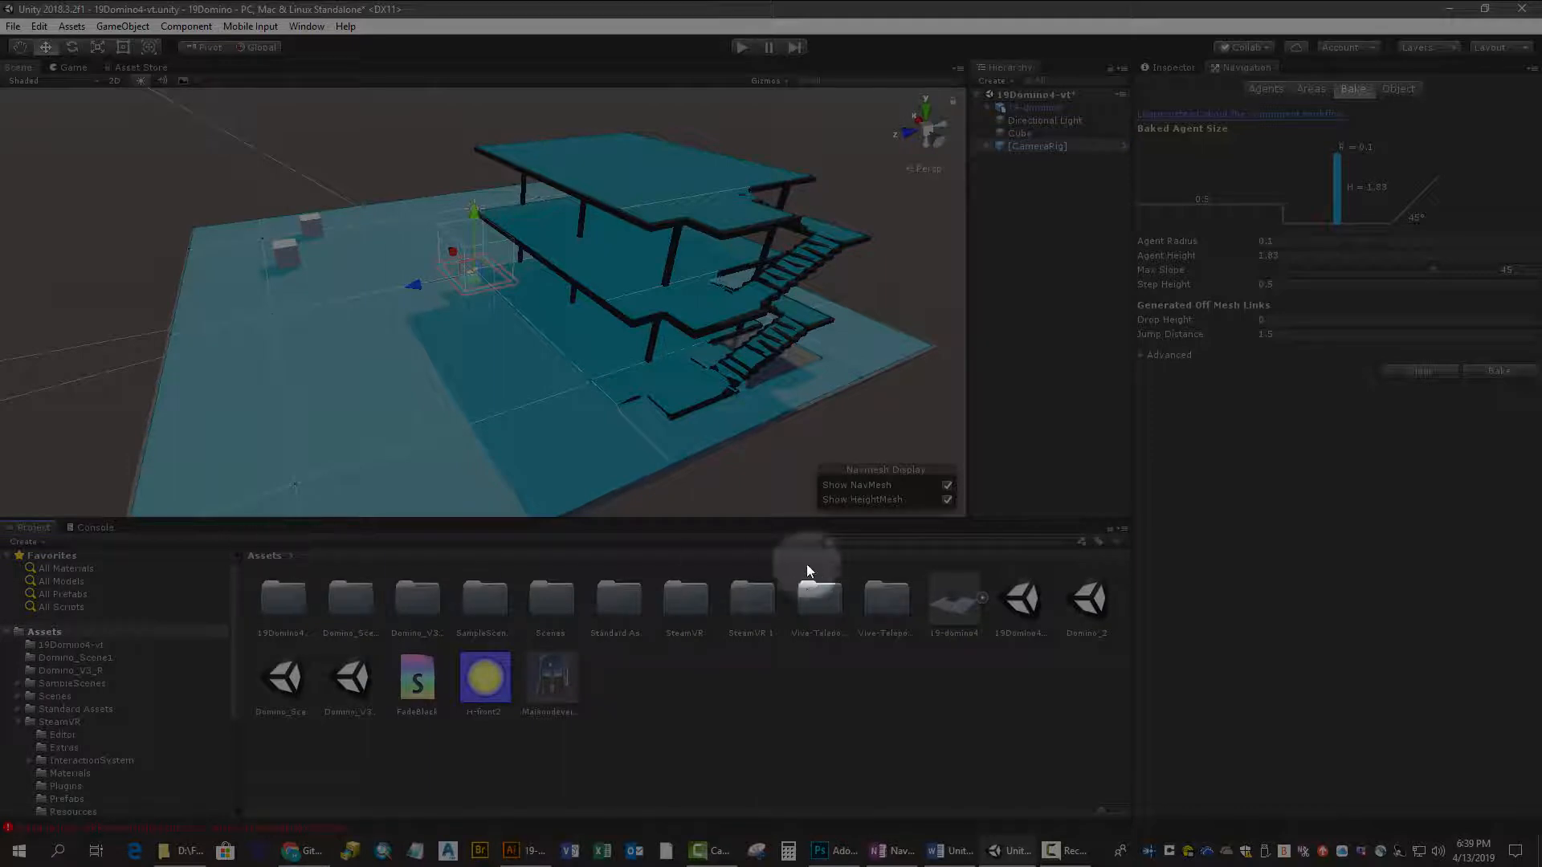
{"action": "double_click", "coordinate": [806, 605]}
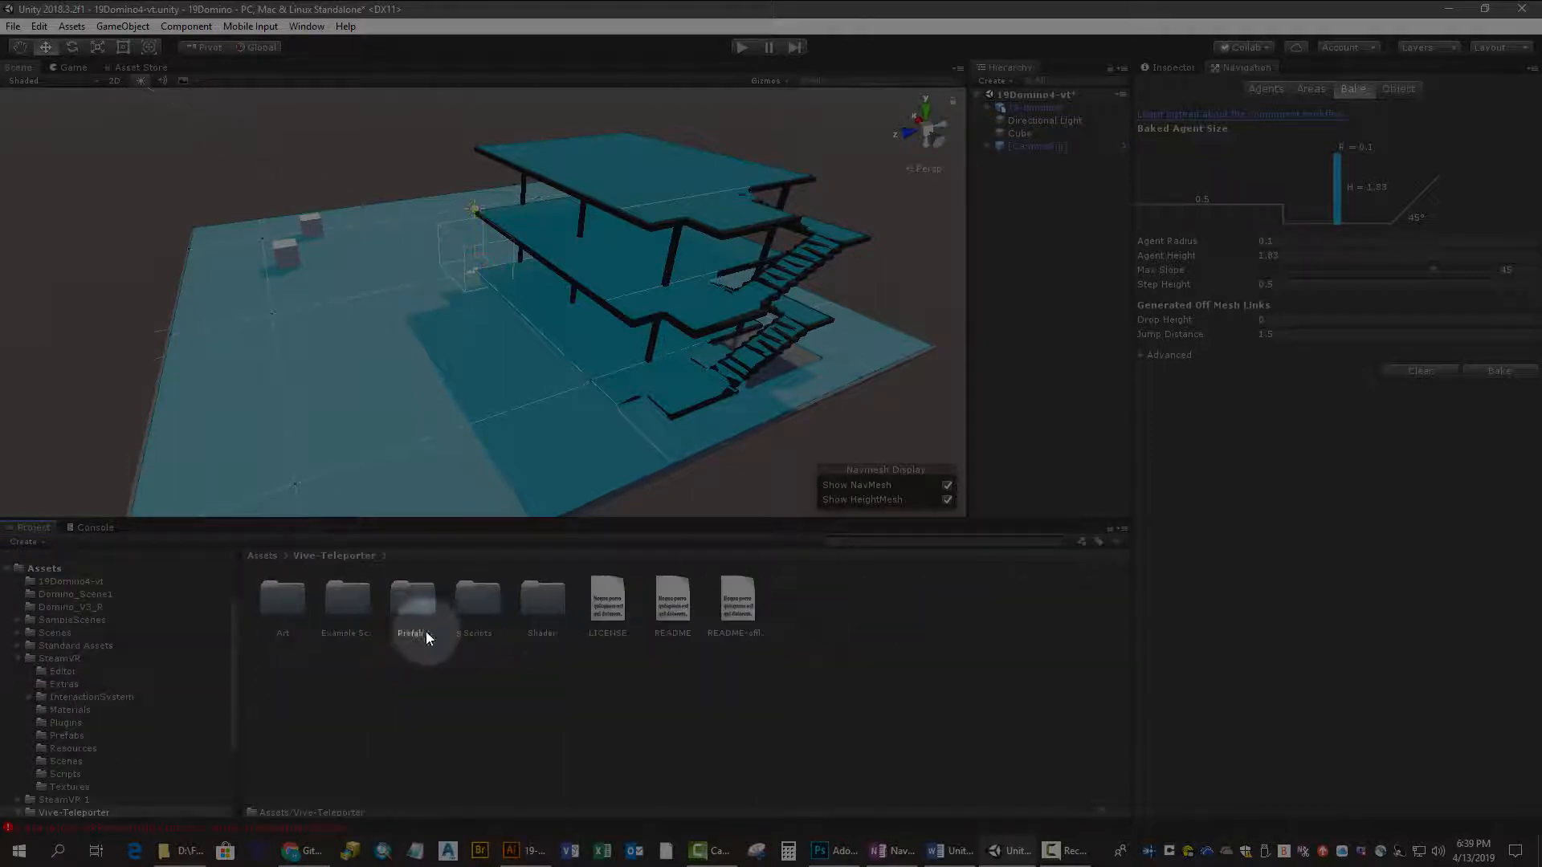
{"action": "double_click", "coordinate": [402, 615]}
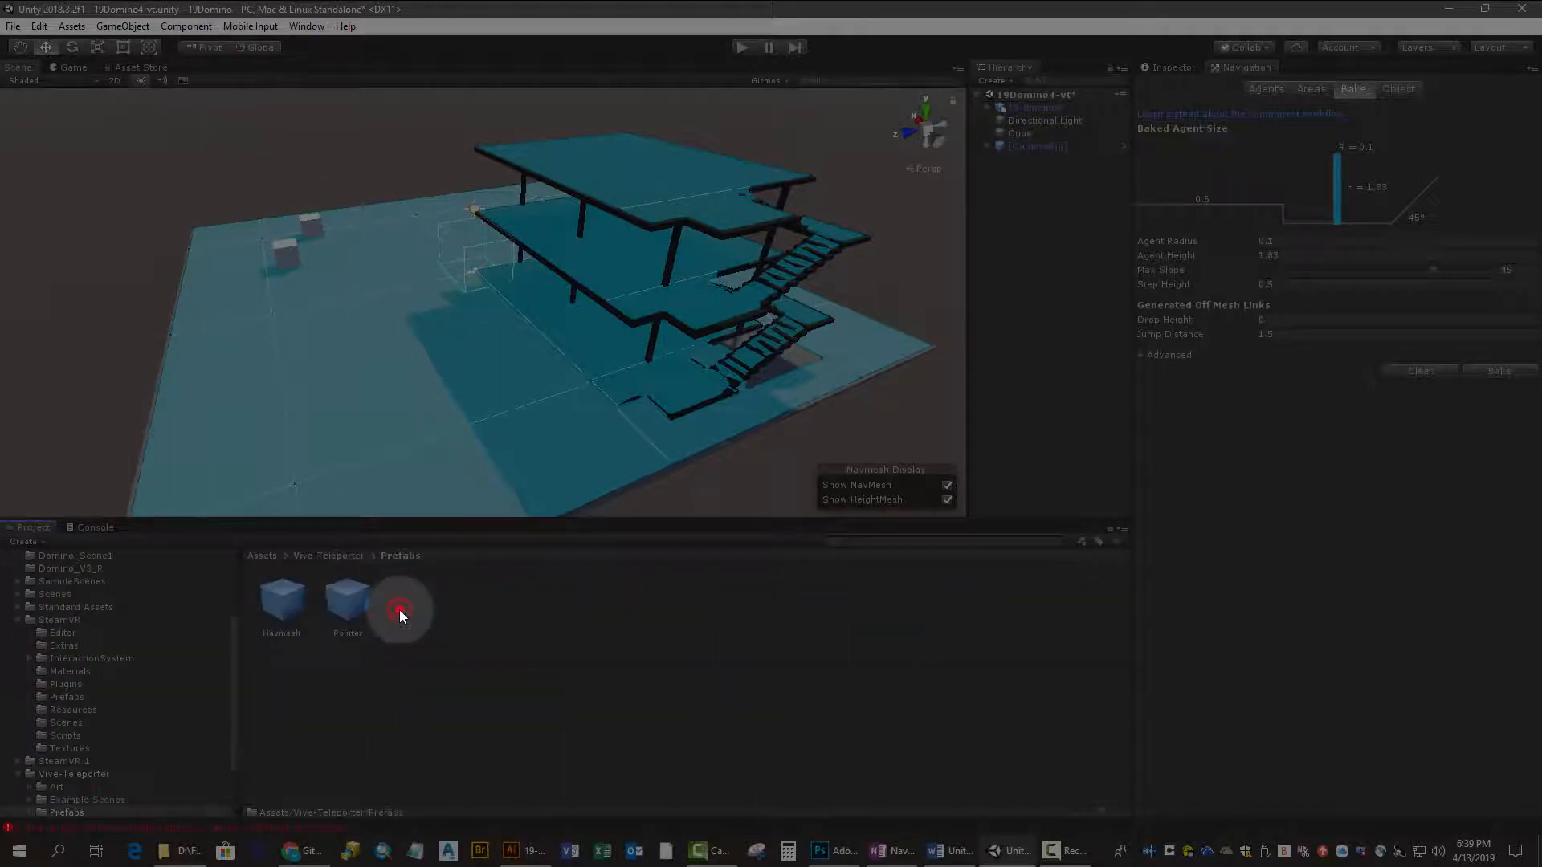
{"action": "left_click", "coordinate": [274, 606]}
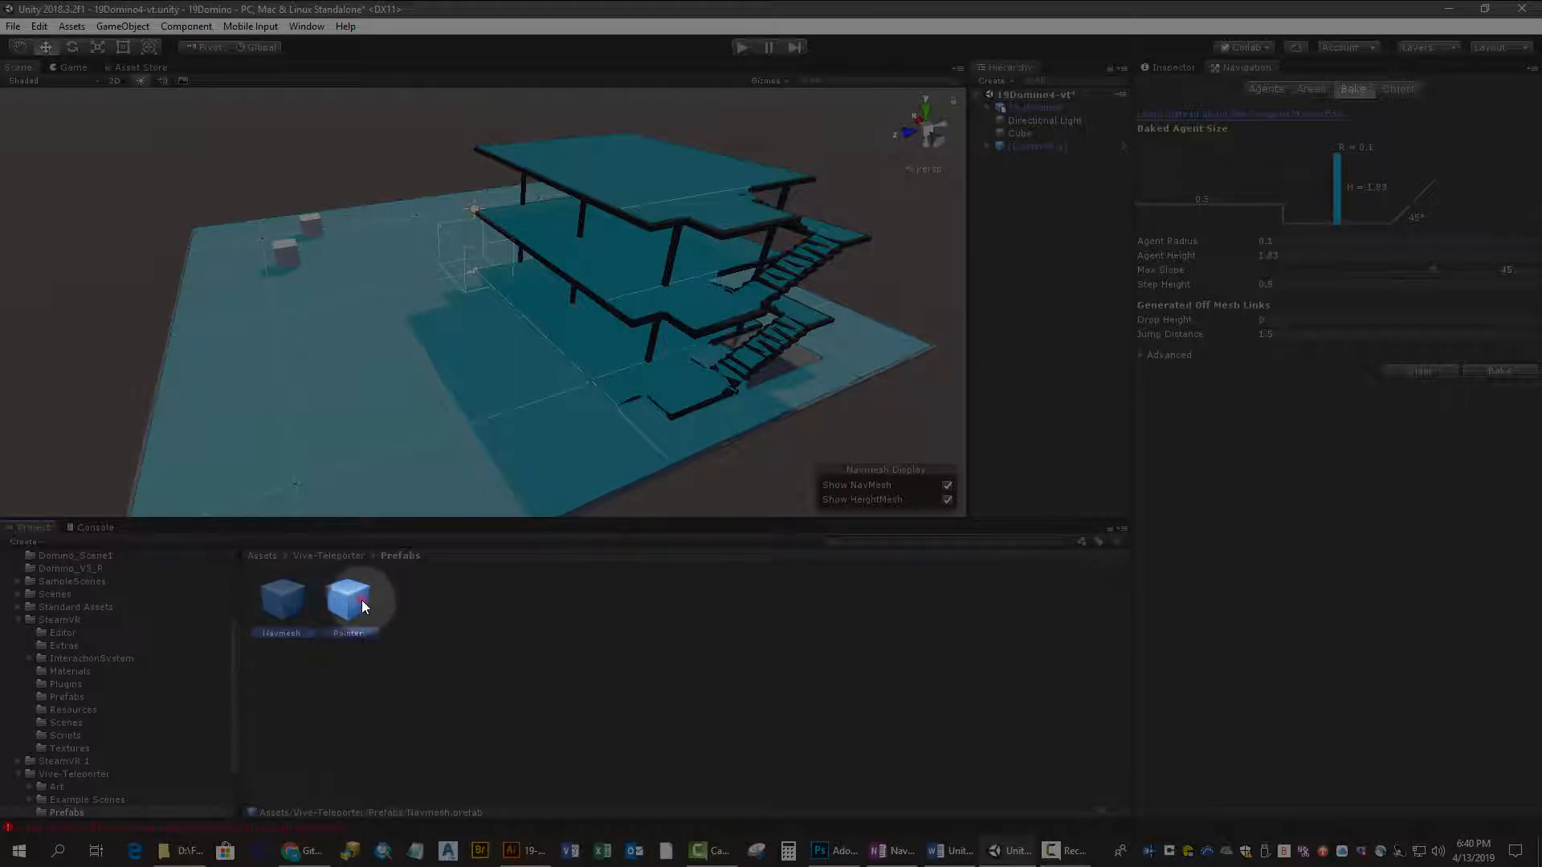
{"action": "left_click_drag", "start_coordinate": [270, 604], "coordinate": [934, 205]}
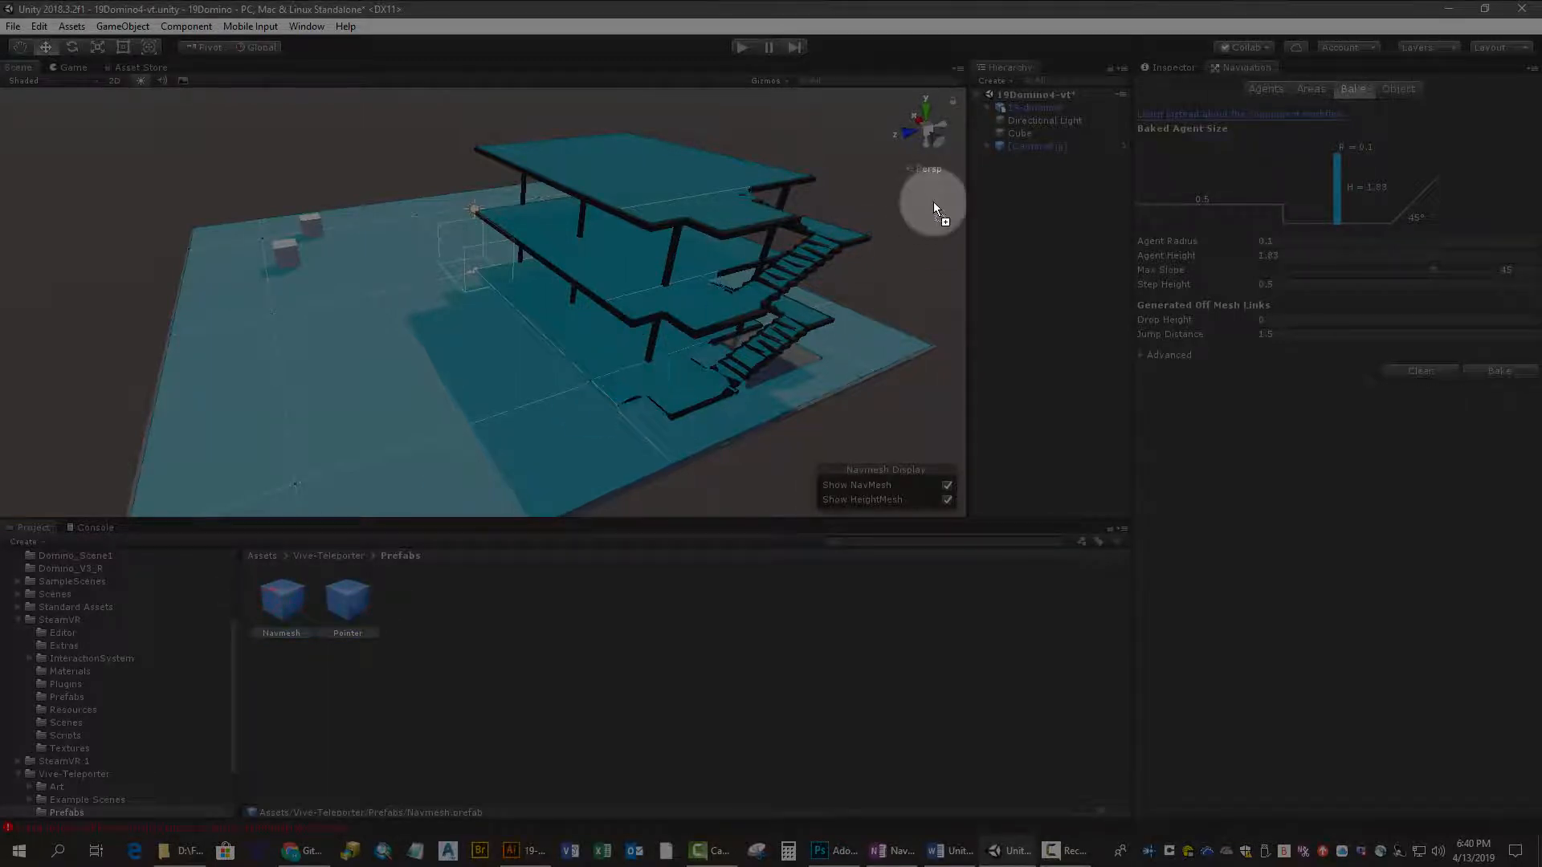
{"action": "left_click_drag", "start_coordinate": [1036, 183], "coordinate": [1036, 183]}
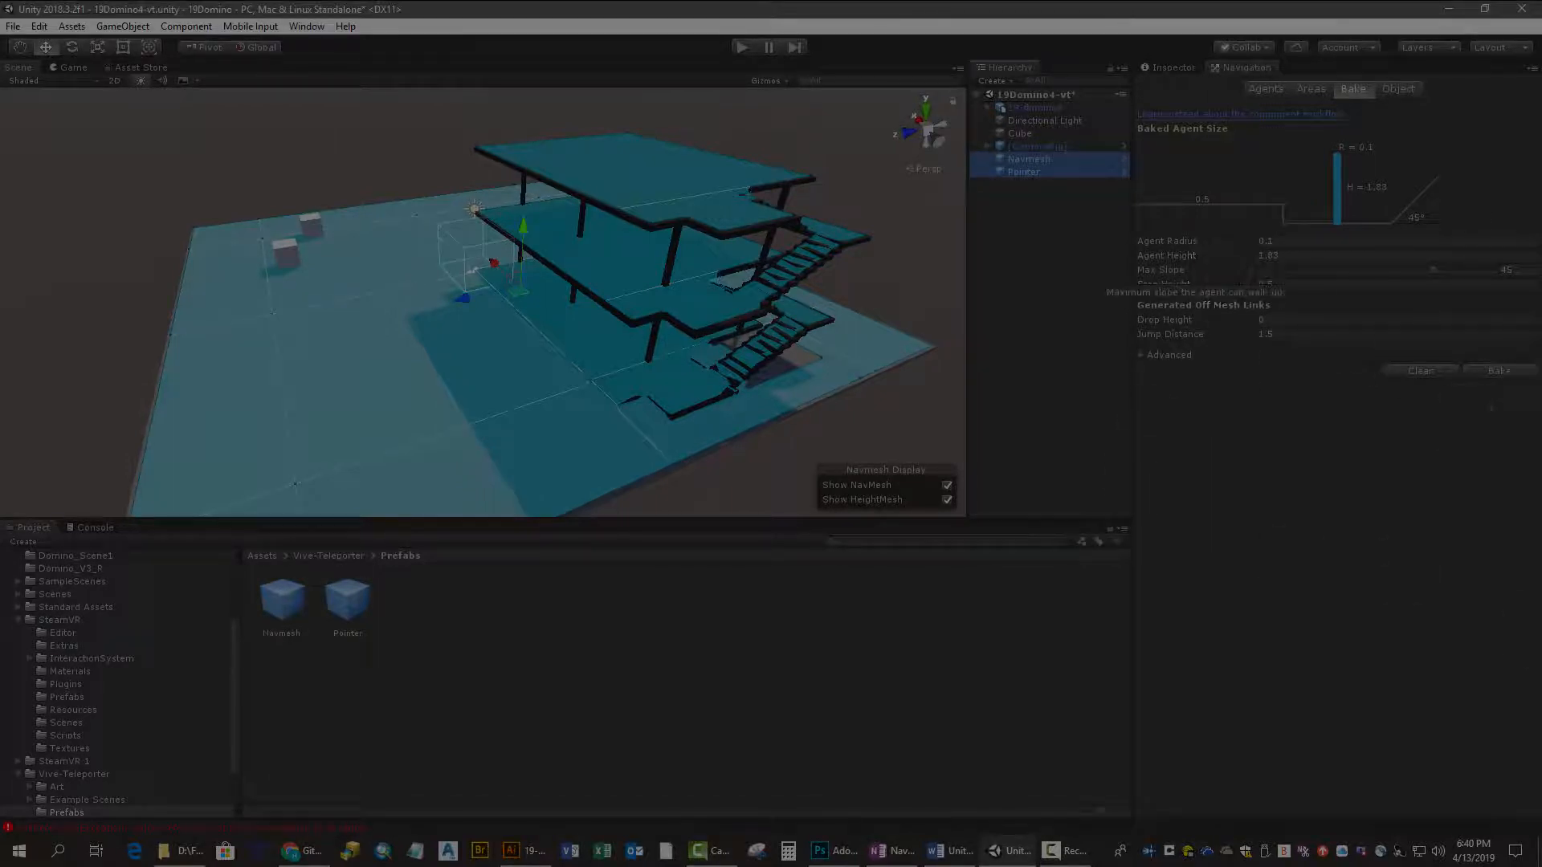
{"action": "left_click", "coordinate": [1064, 860]}
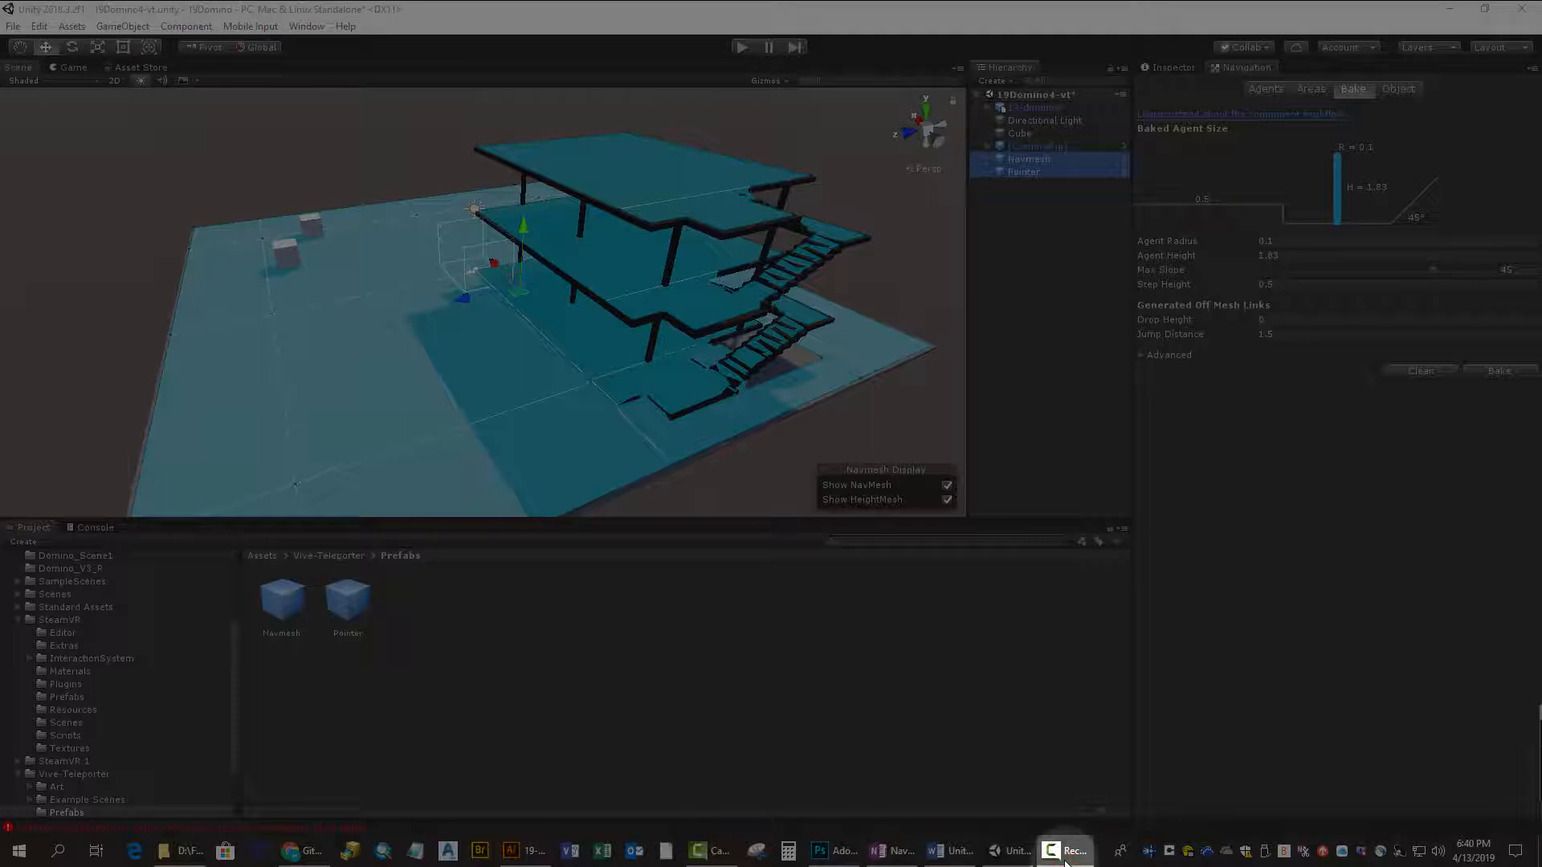
Add the Steam VR_Tracked Controller component to Controller (left) under [CameraRig].
{"action": "left_click", "coordinate": [990, 146]}
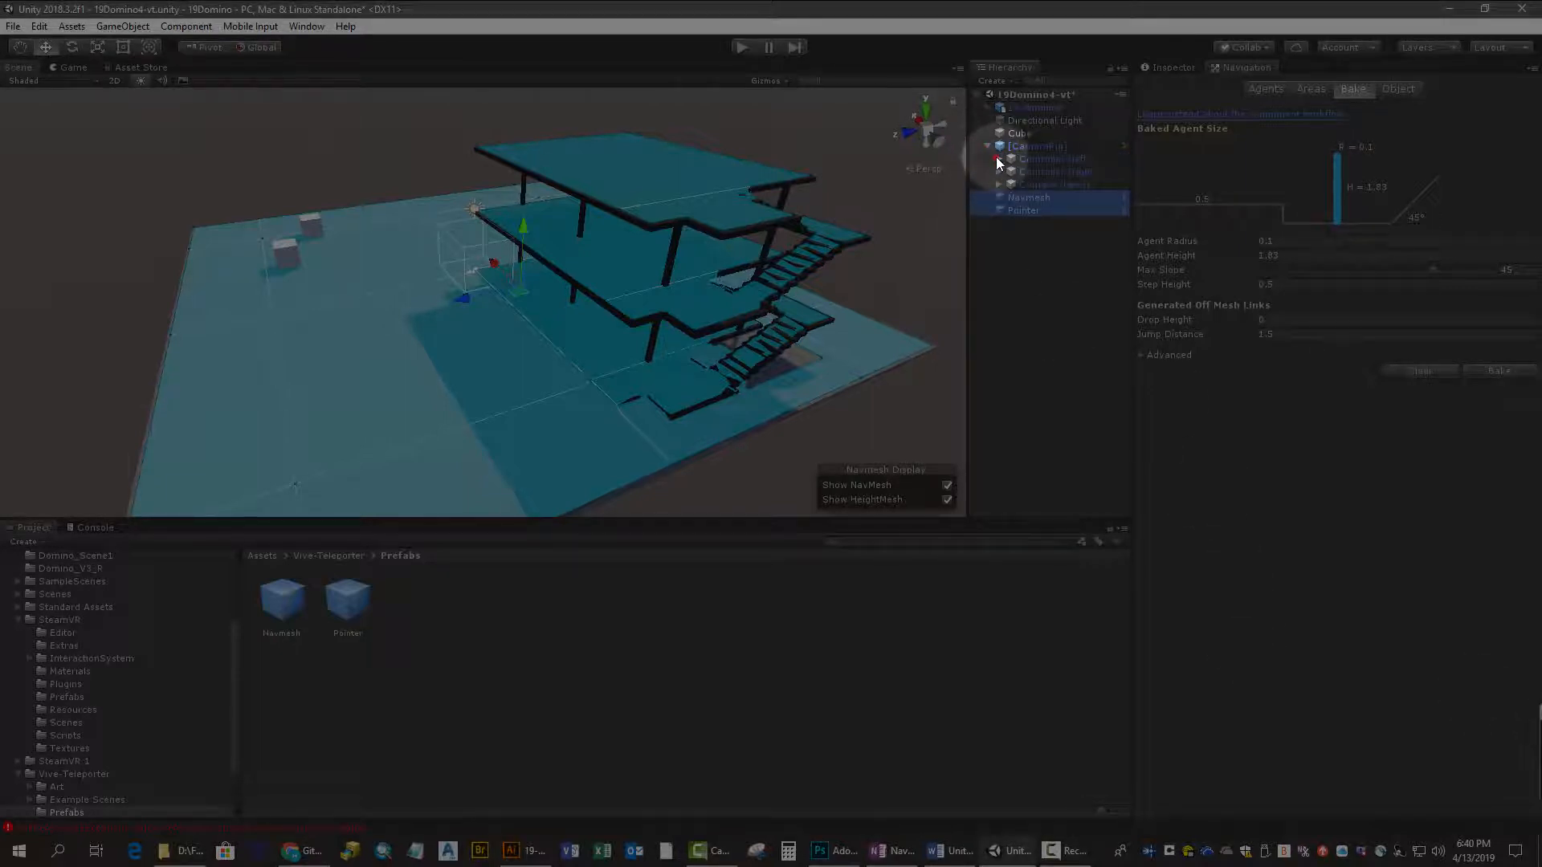
{"action": "left_click", "coordinate": [999, 161]}
{"action": "left_click", "coordinate": [1003, 188]}
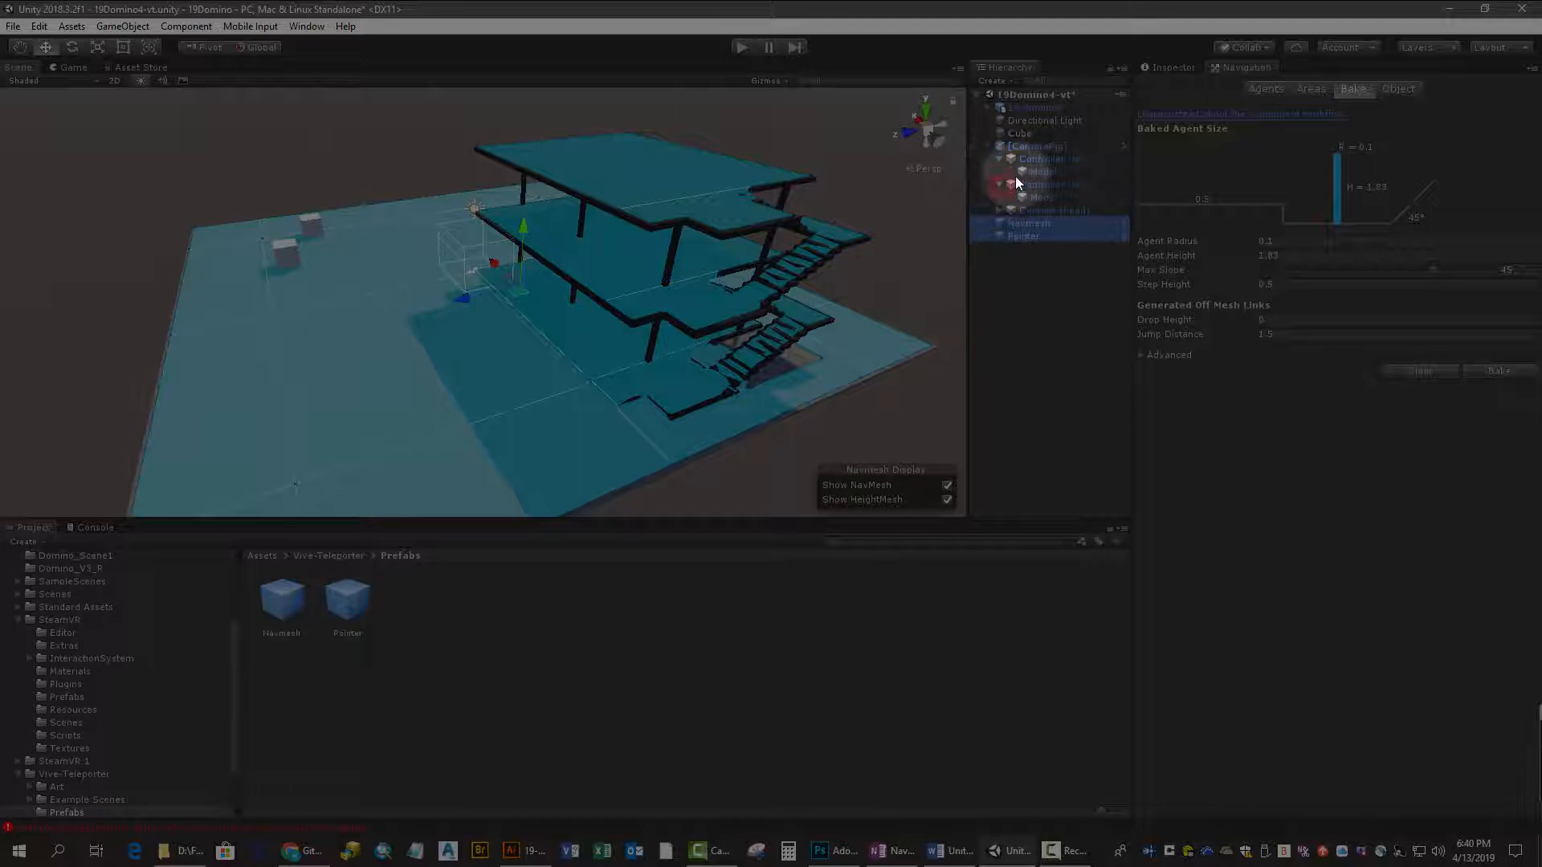
{"action": "left_click", "coordinate": [1045, 160]}
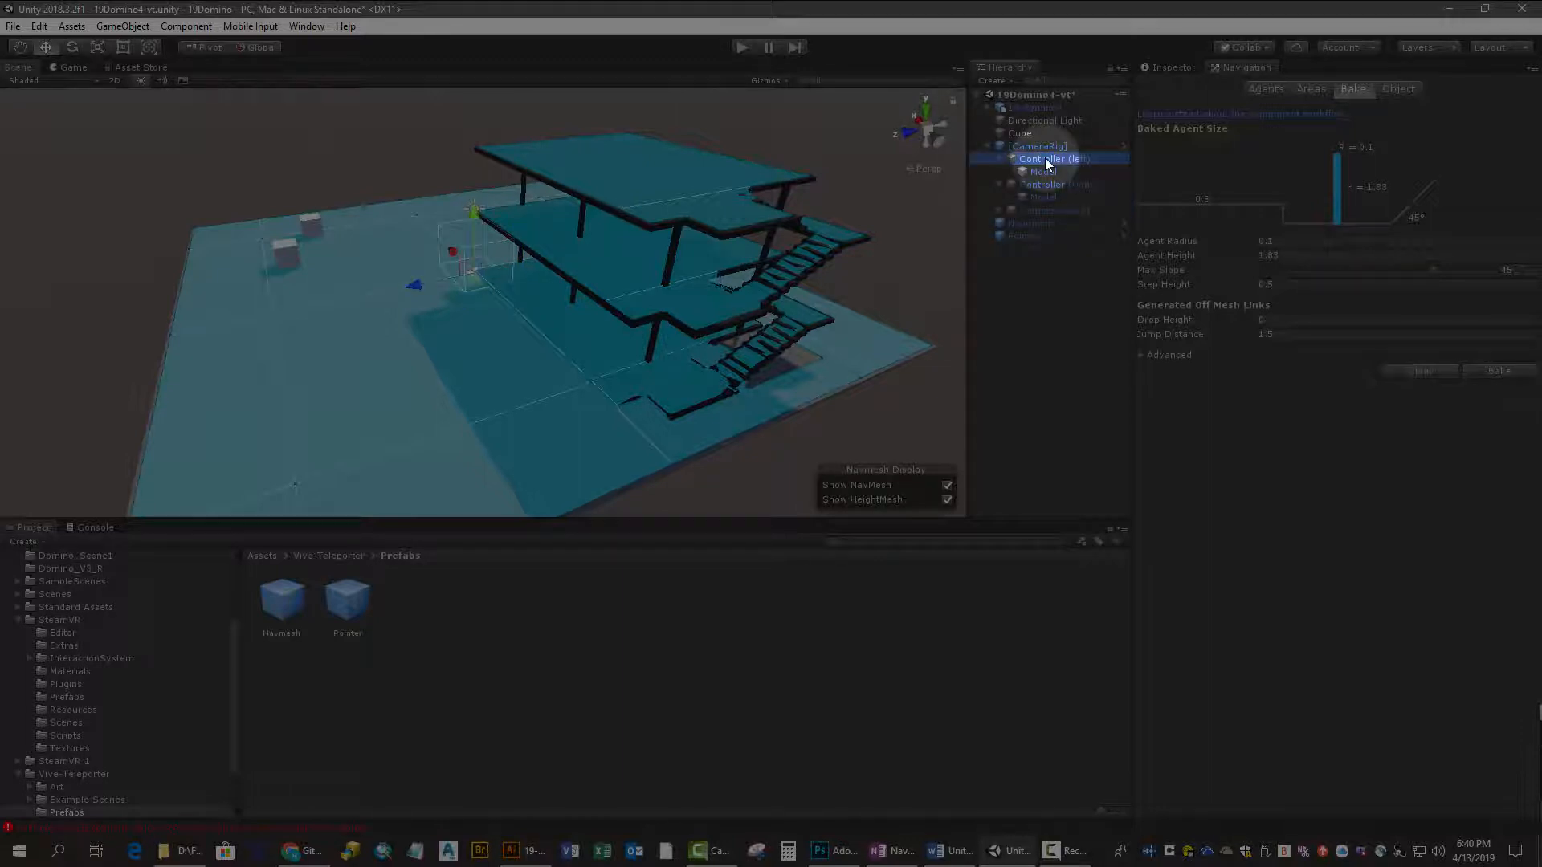
{"action": "left_click", "coordinate": [1163, 62]}
{"action": "left_click", "coordinate": [1296, 263]}
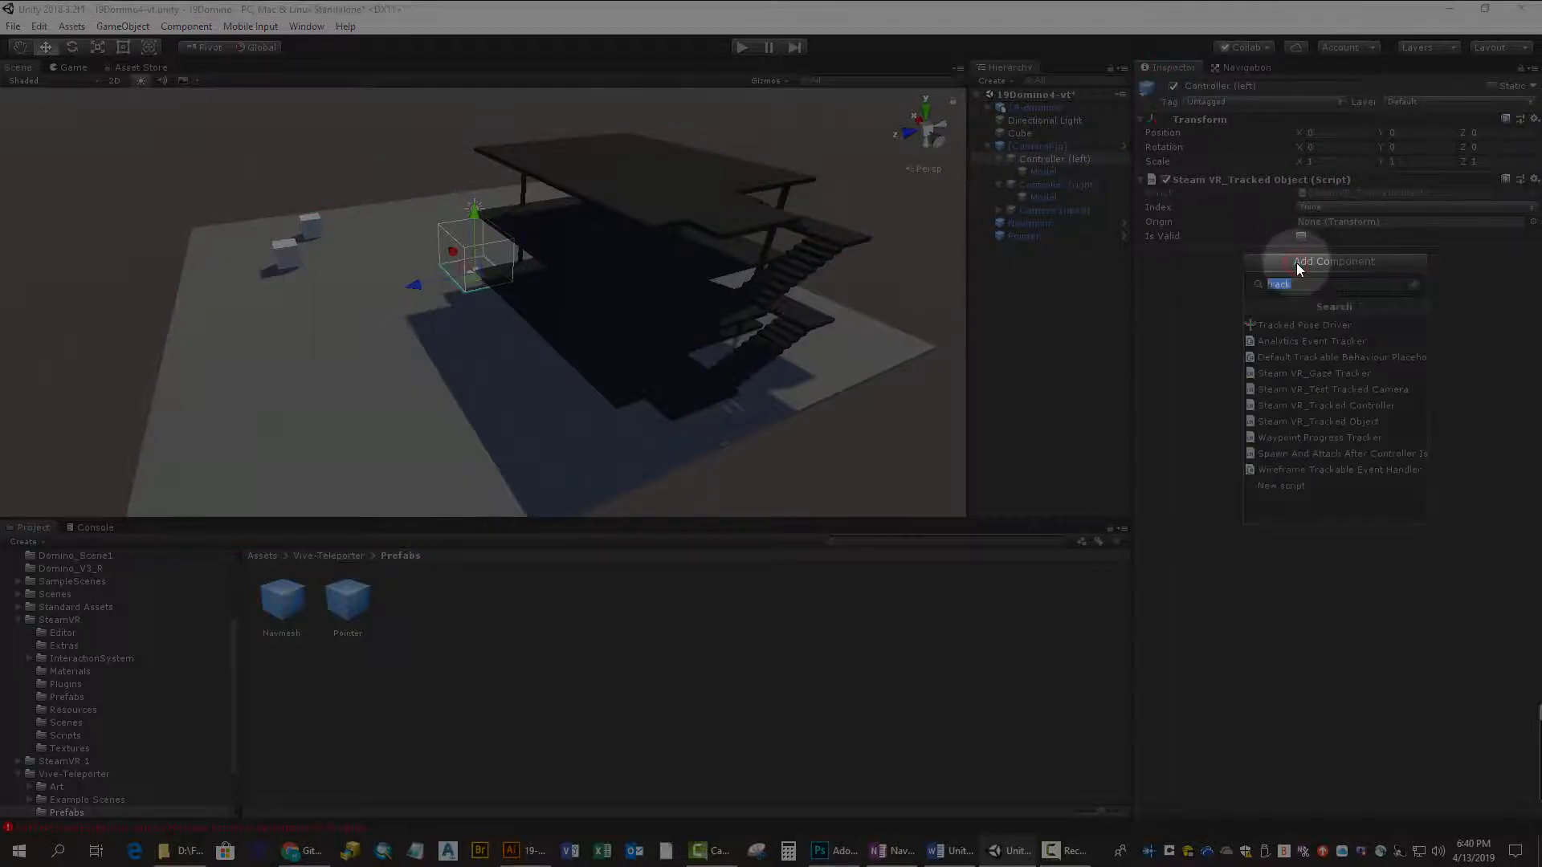
{"action": "left_click", "coordinate": [1277, 285]}
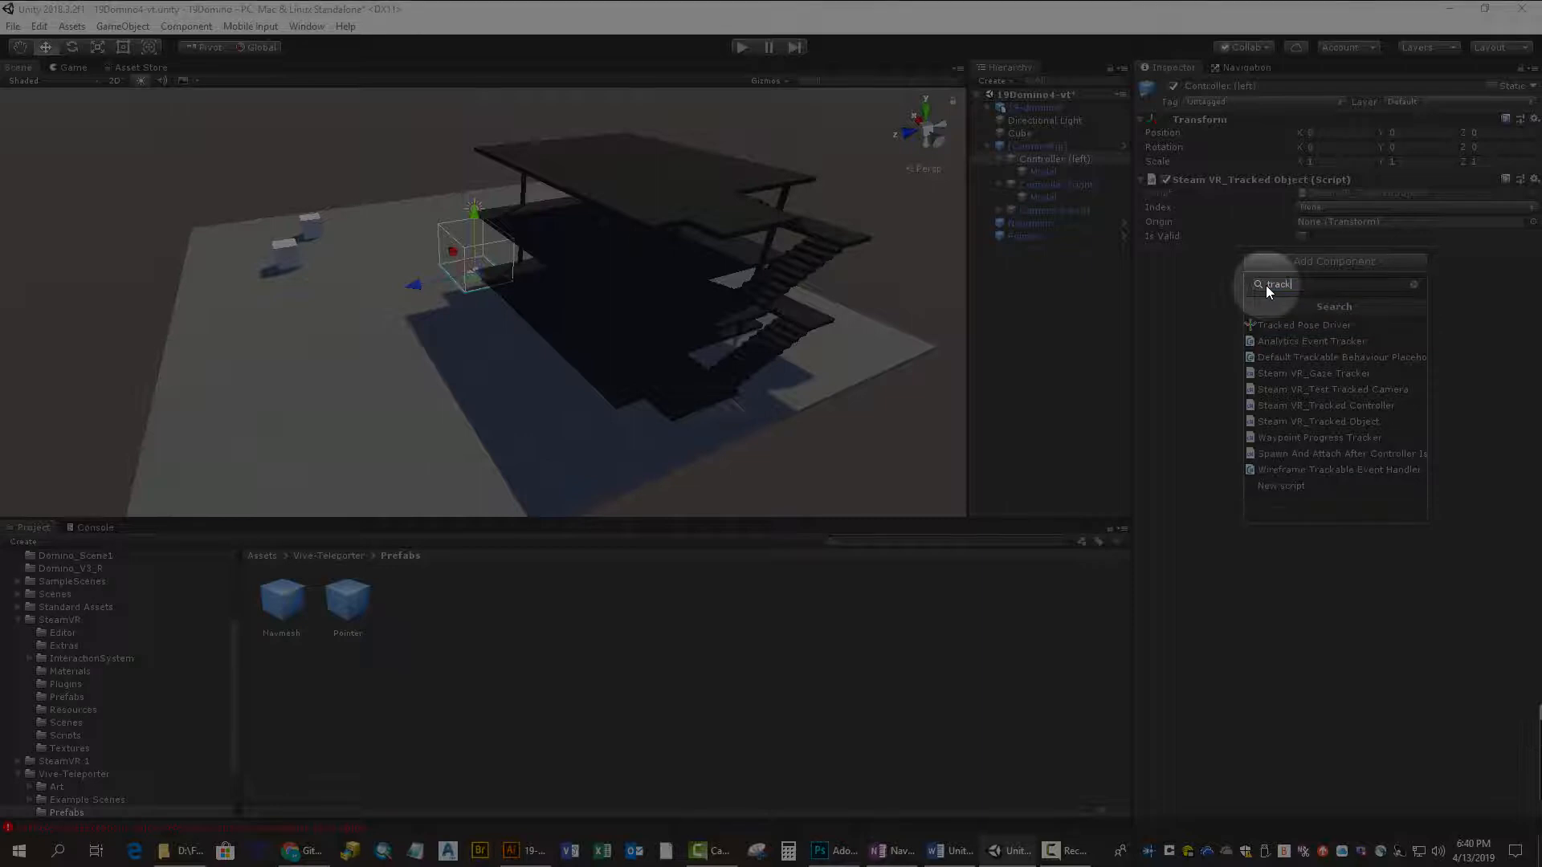
{"action": "left_click", "coordinate": [1386, 408]}
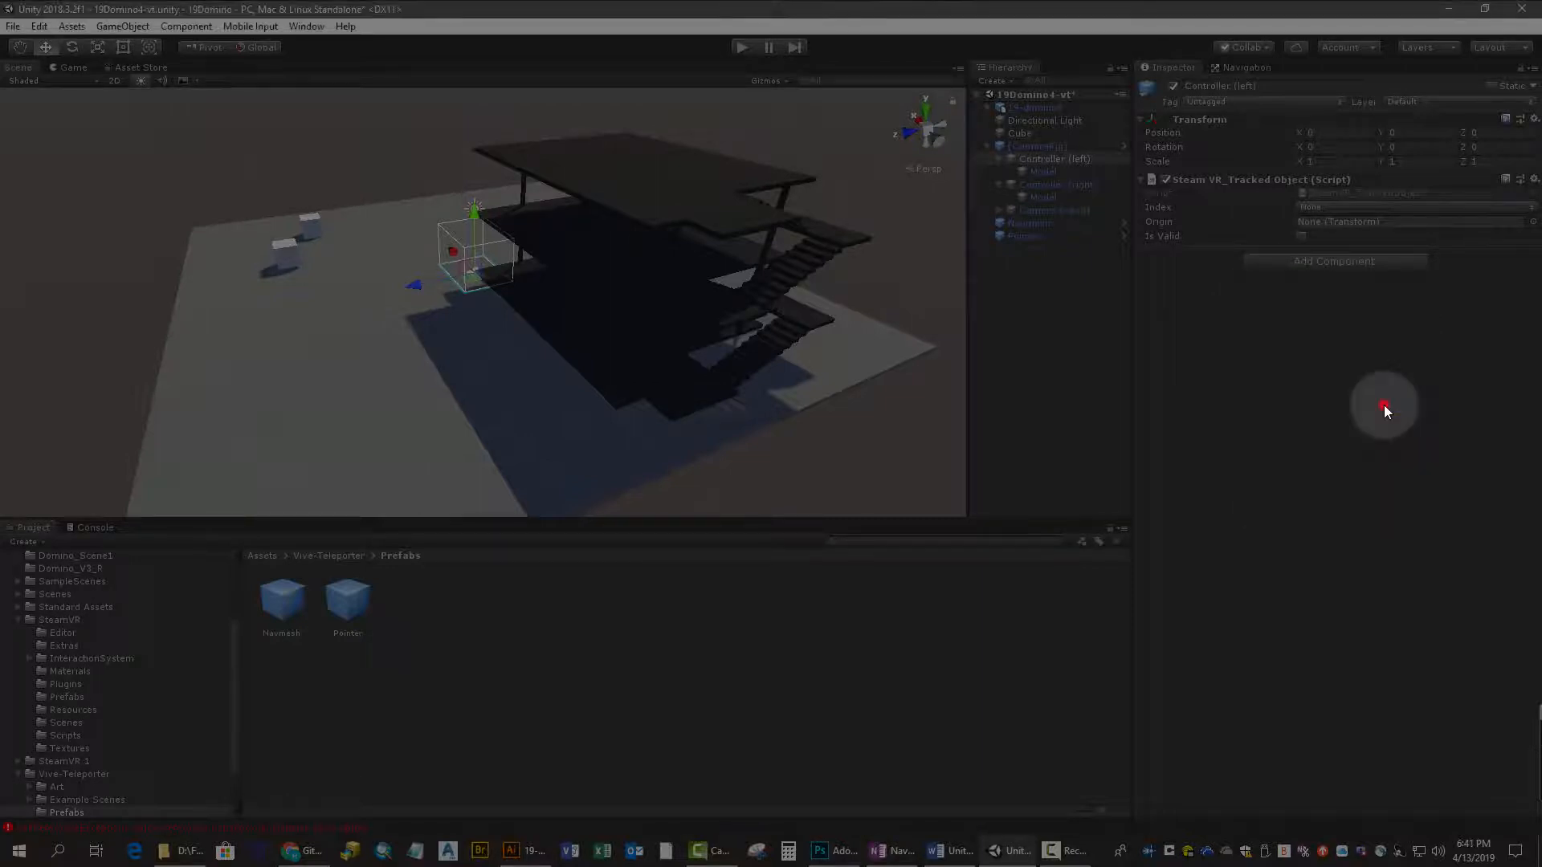
Add the Steam VR_Tracked Controller component to Controller (right) under [CameraRig].
{"action": "left_click", "coordinate": [1068, 187]}
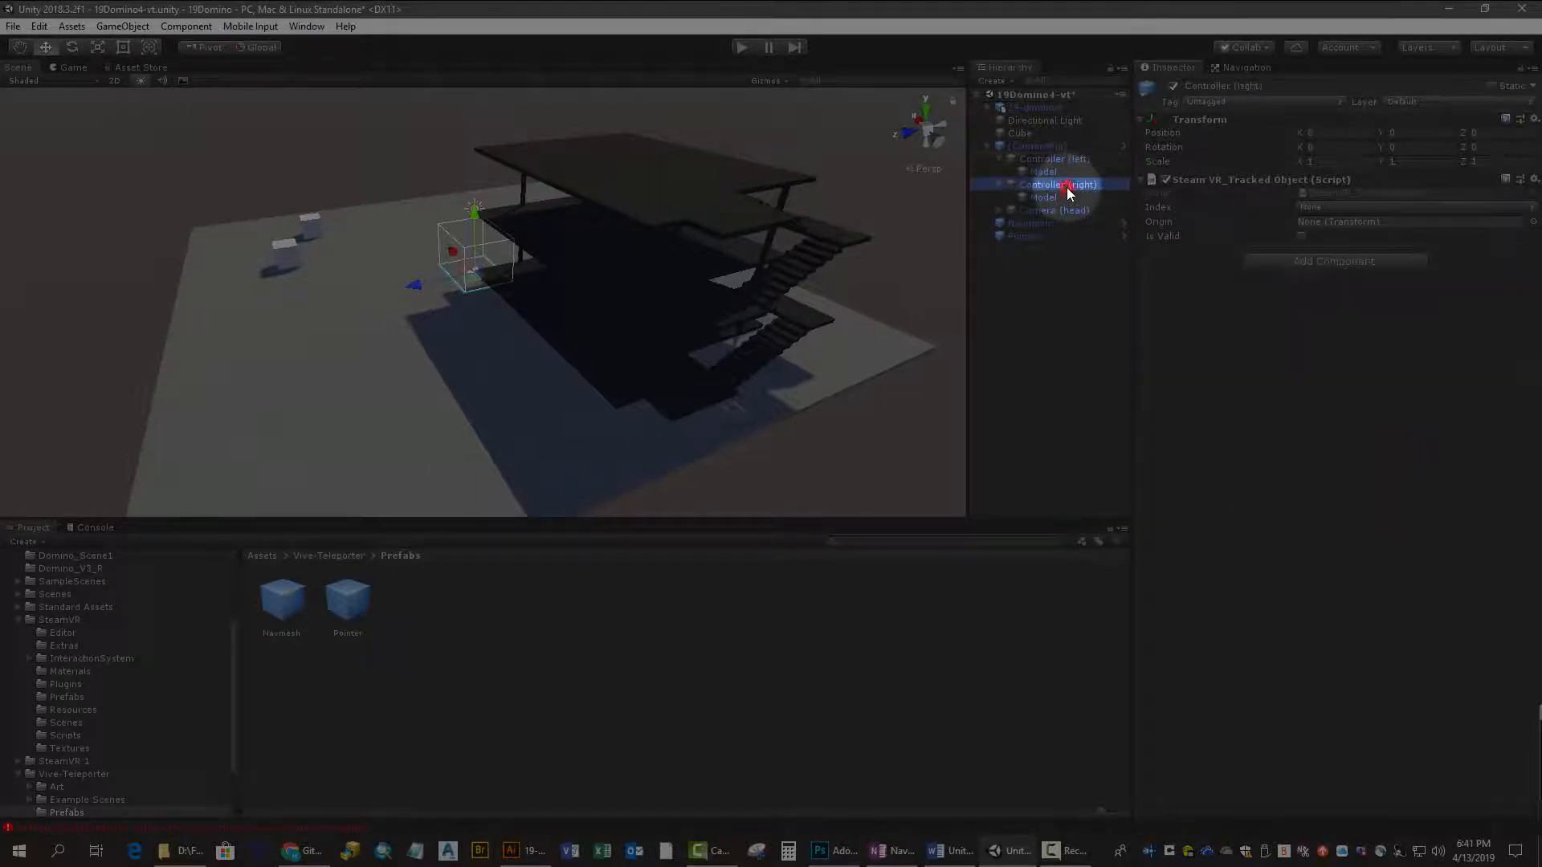
{"action": "left_click", "coordinate": [1292, 262]}
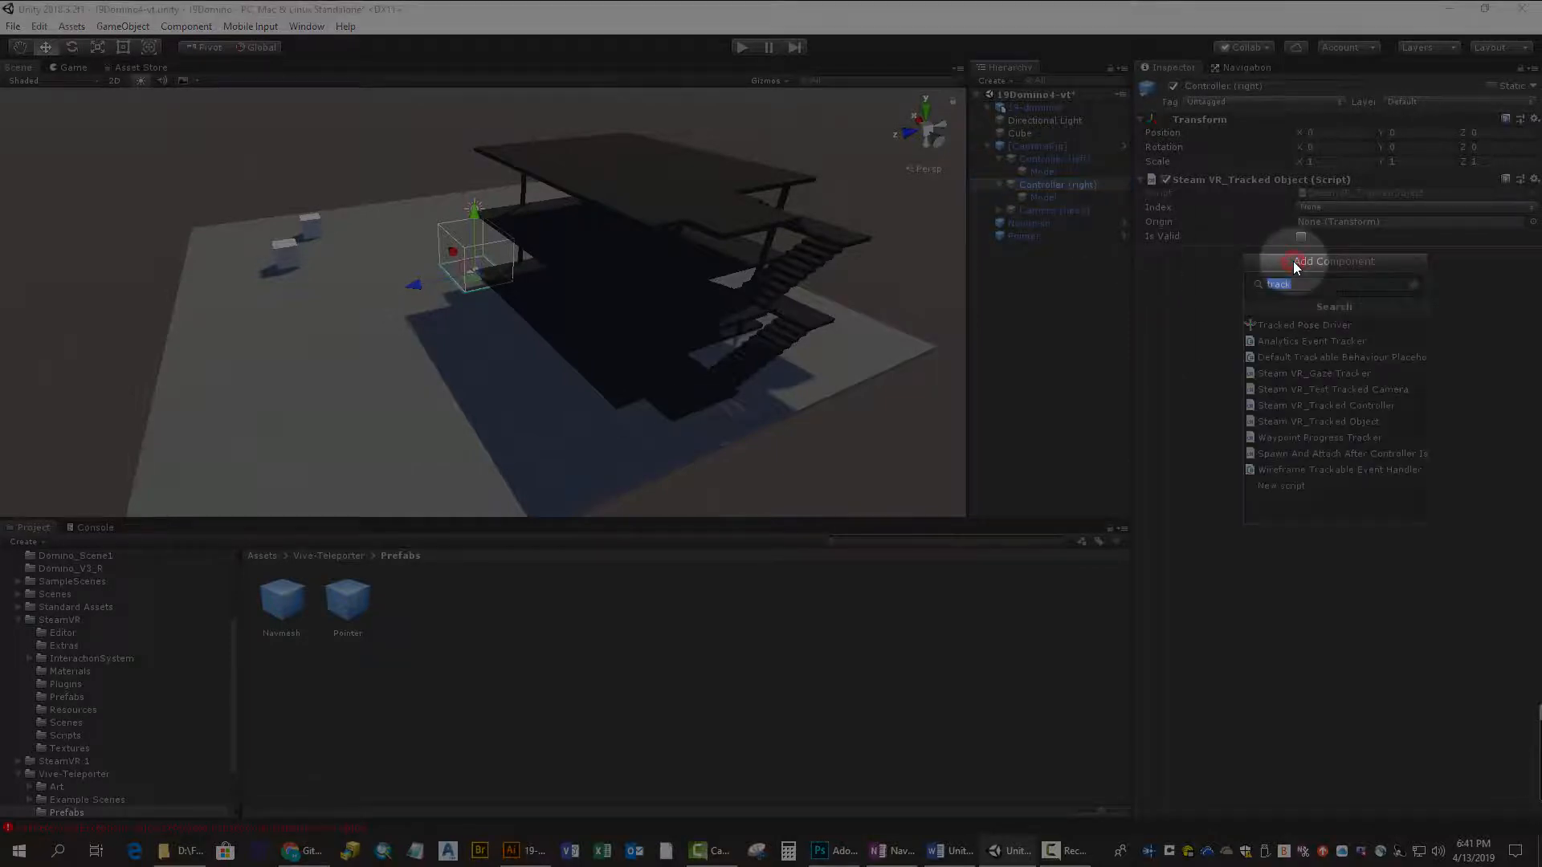
{"action": "left_click", "coordinate": [1320, 408]}
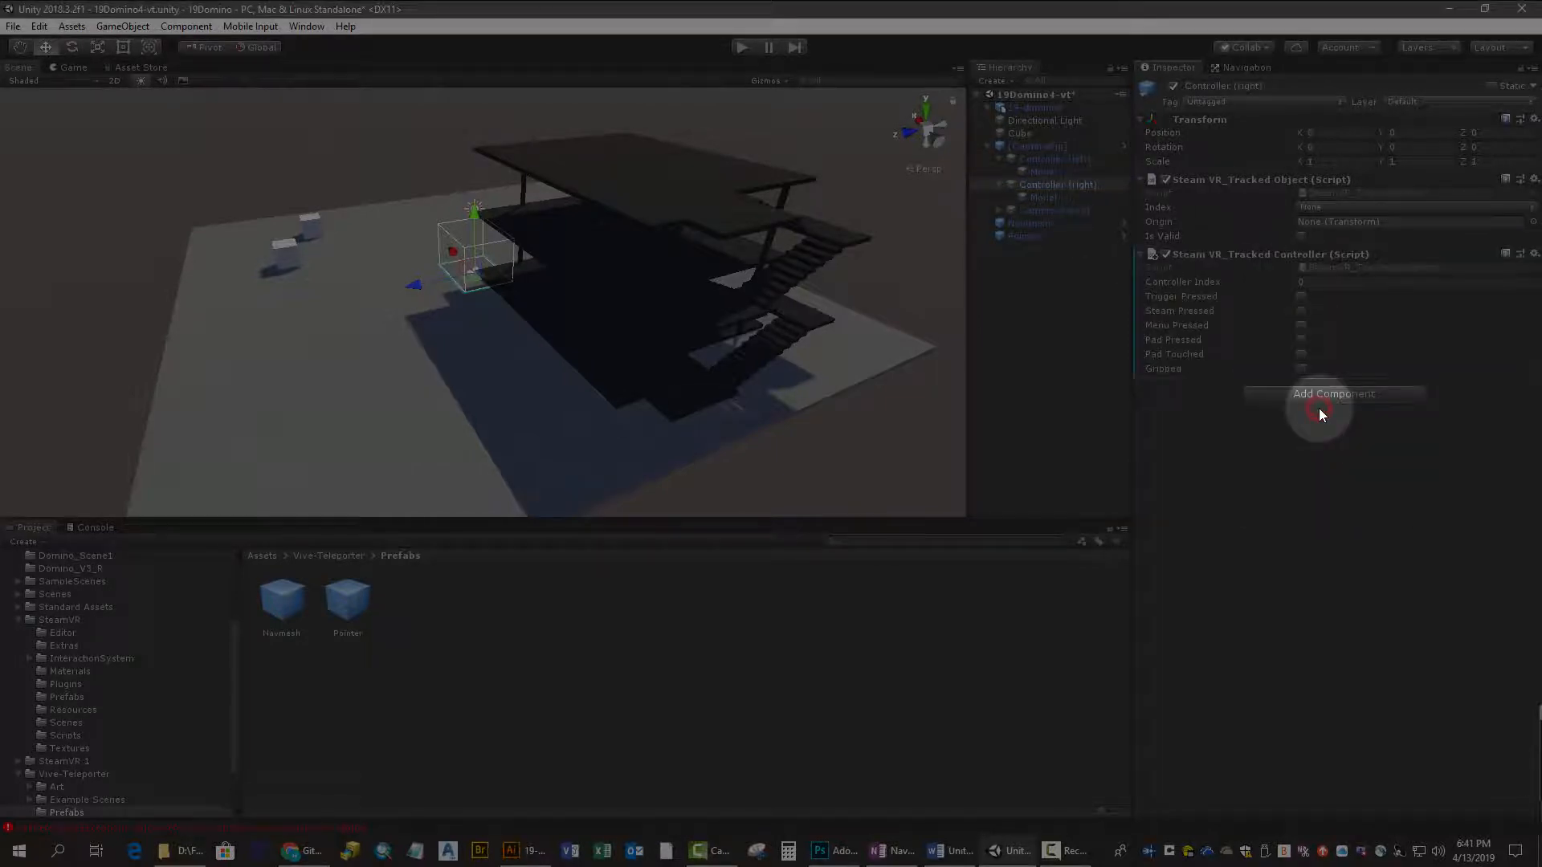
{"action": "left_click", "coordinate": [1074, 315]}
Add the BorderRenderer script from the Vive-Teleporter Scripts folder to Camera (eye) under Camera (head).
{"action": "left_click", "coordinate": [1000, 158]}
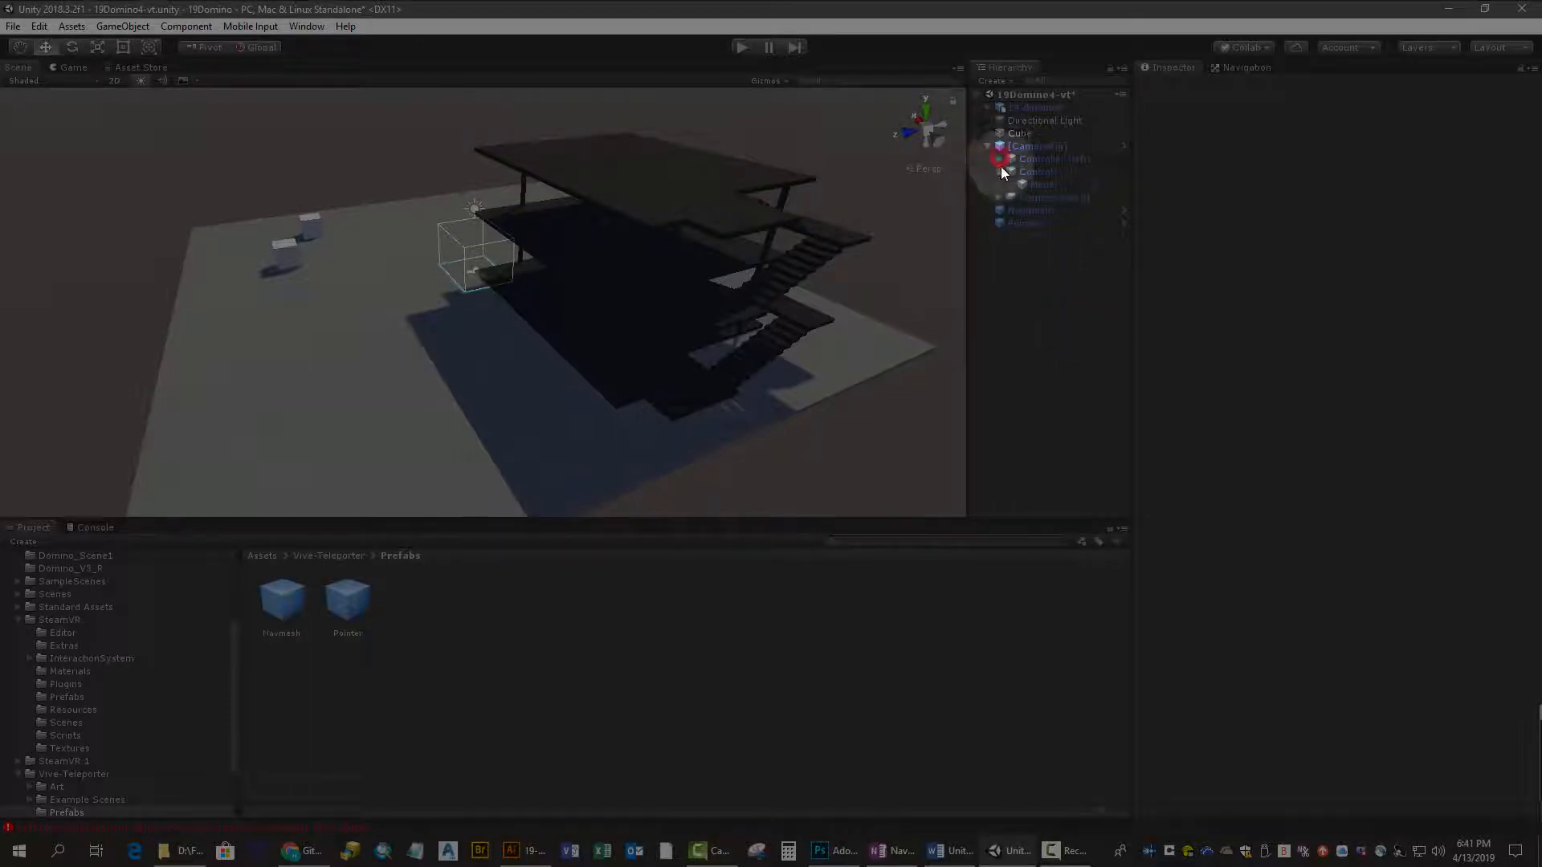
{"action": "left_click", "coordinate": [999, 172]}
{"action": "left_click", "coordinate": [1022, 186]}
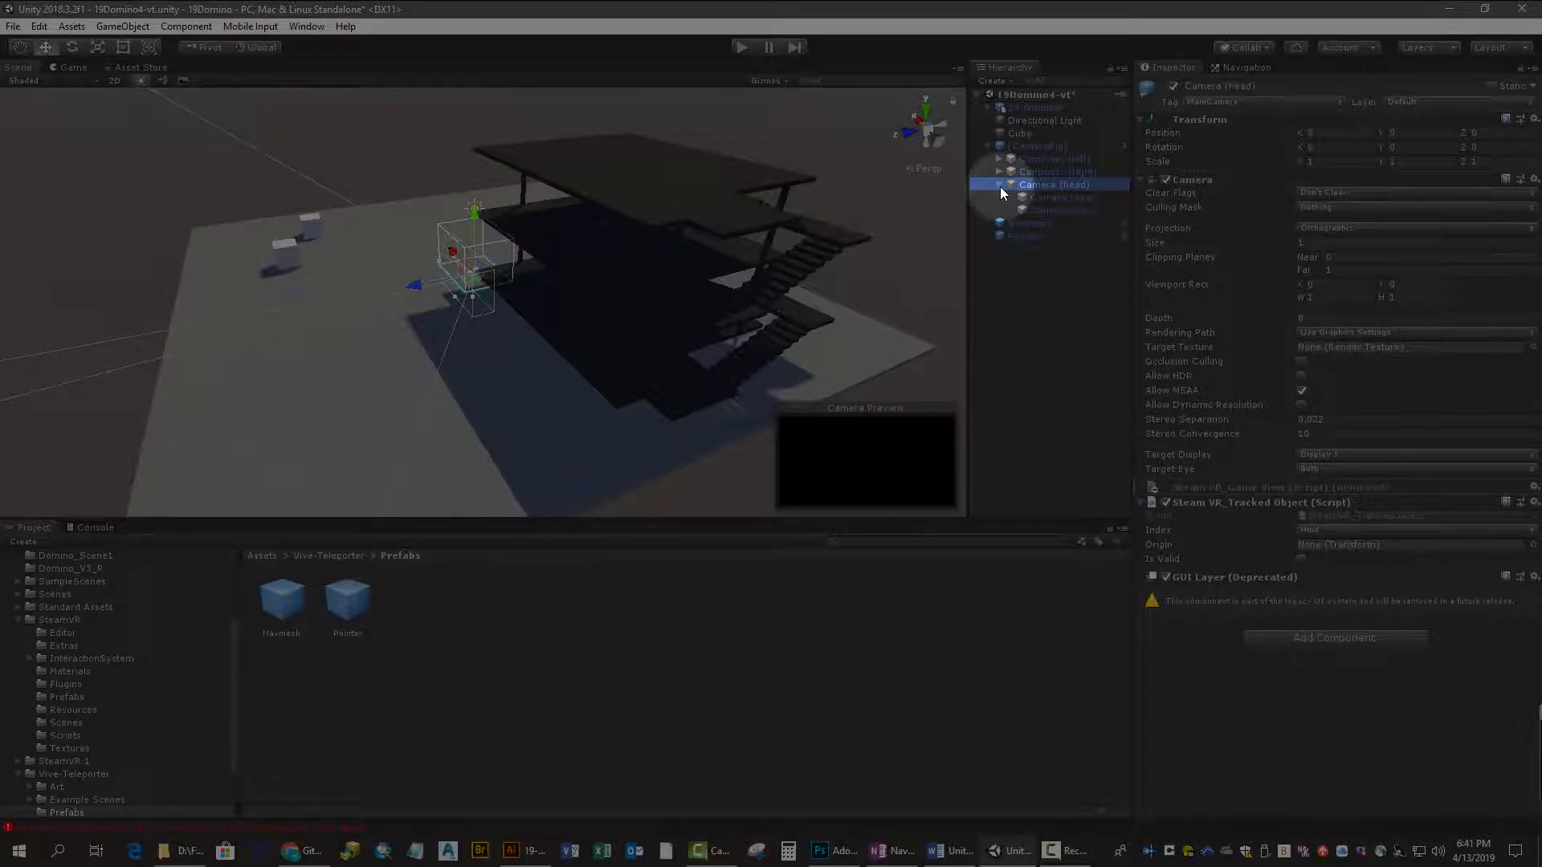
{"action": "left_click", "coordinate": [1041, 199]}
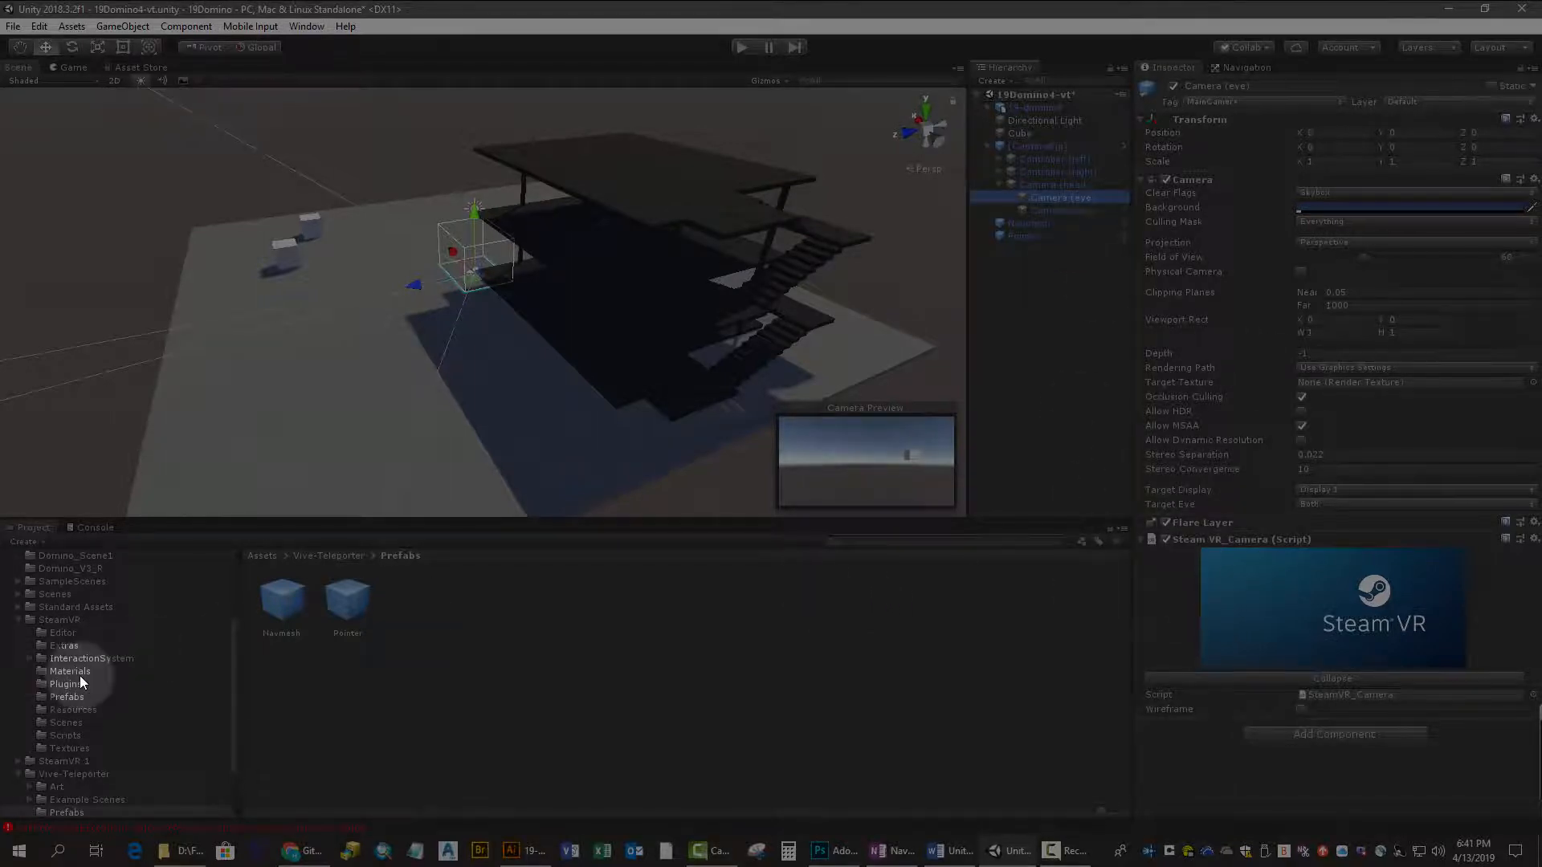
{"action": "left_click", "coordinate": [23, 620]}
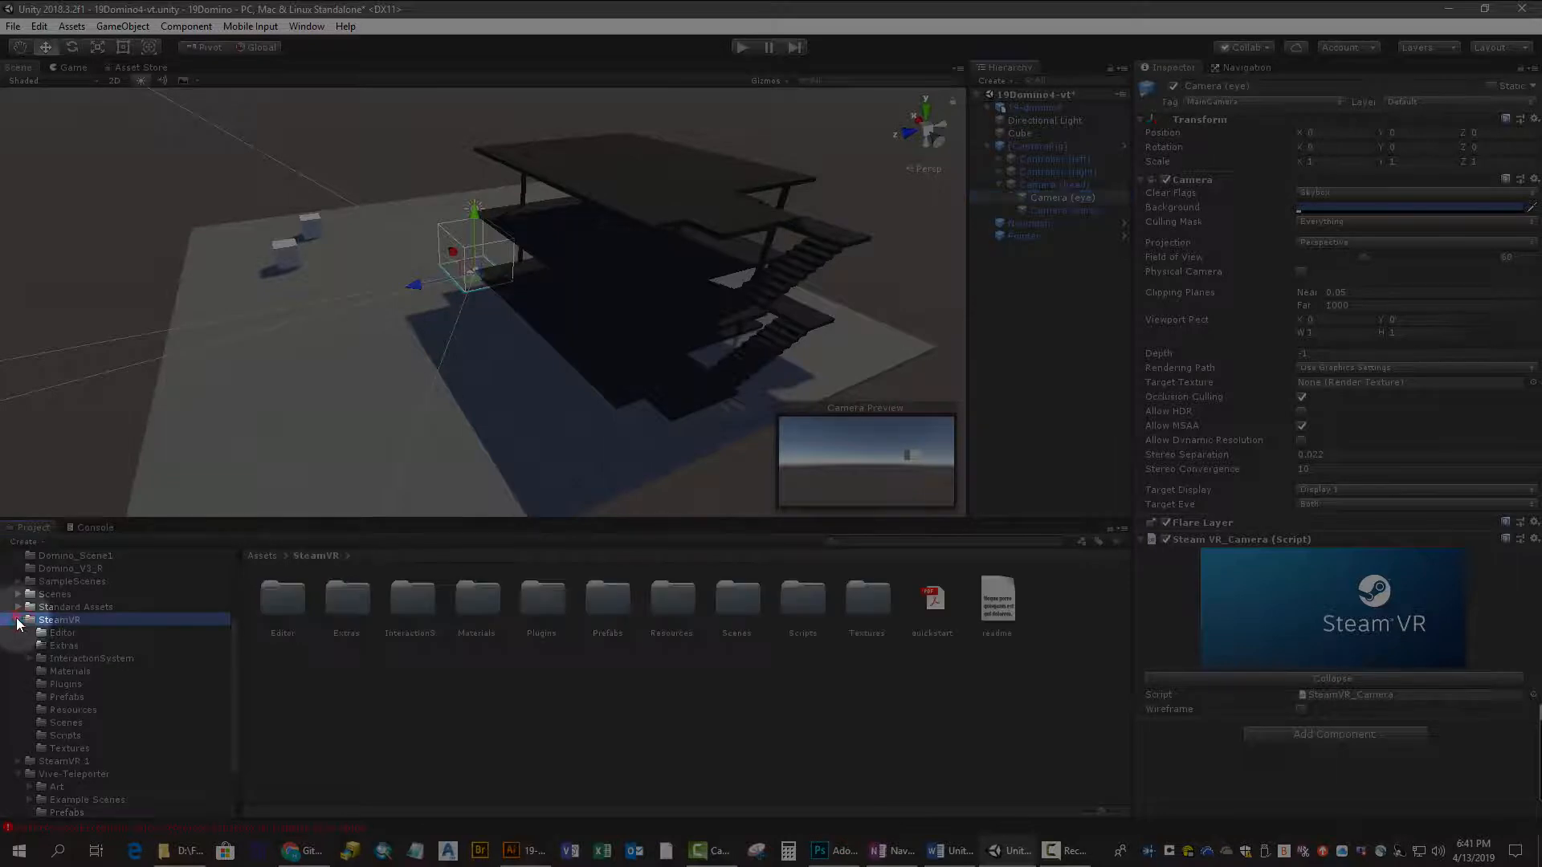
{"action": "left_click", "coordinate": [18, 620]}
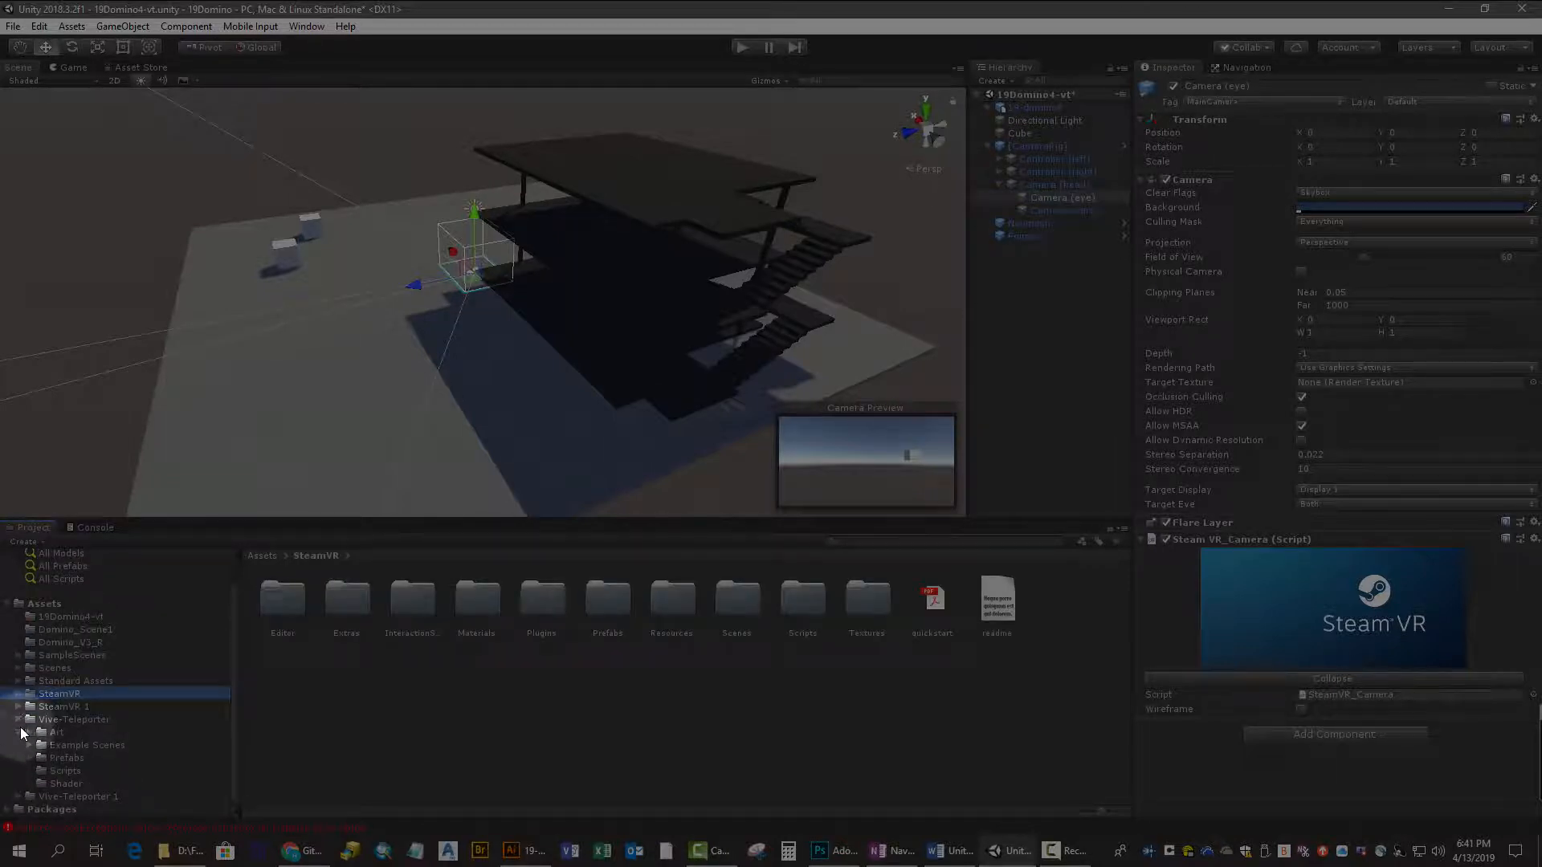
{"action": "left_click", "coordinate": [65, 771]}
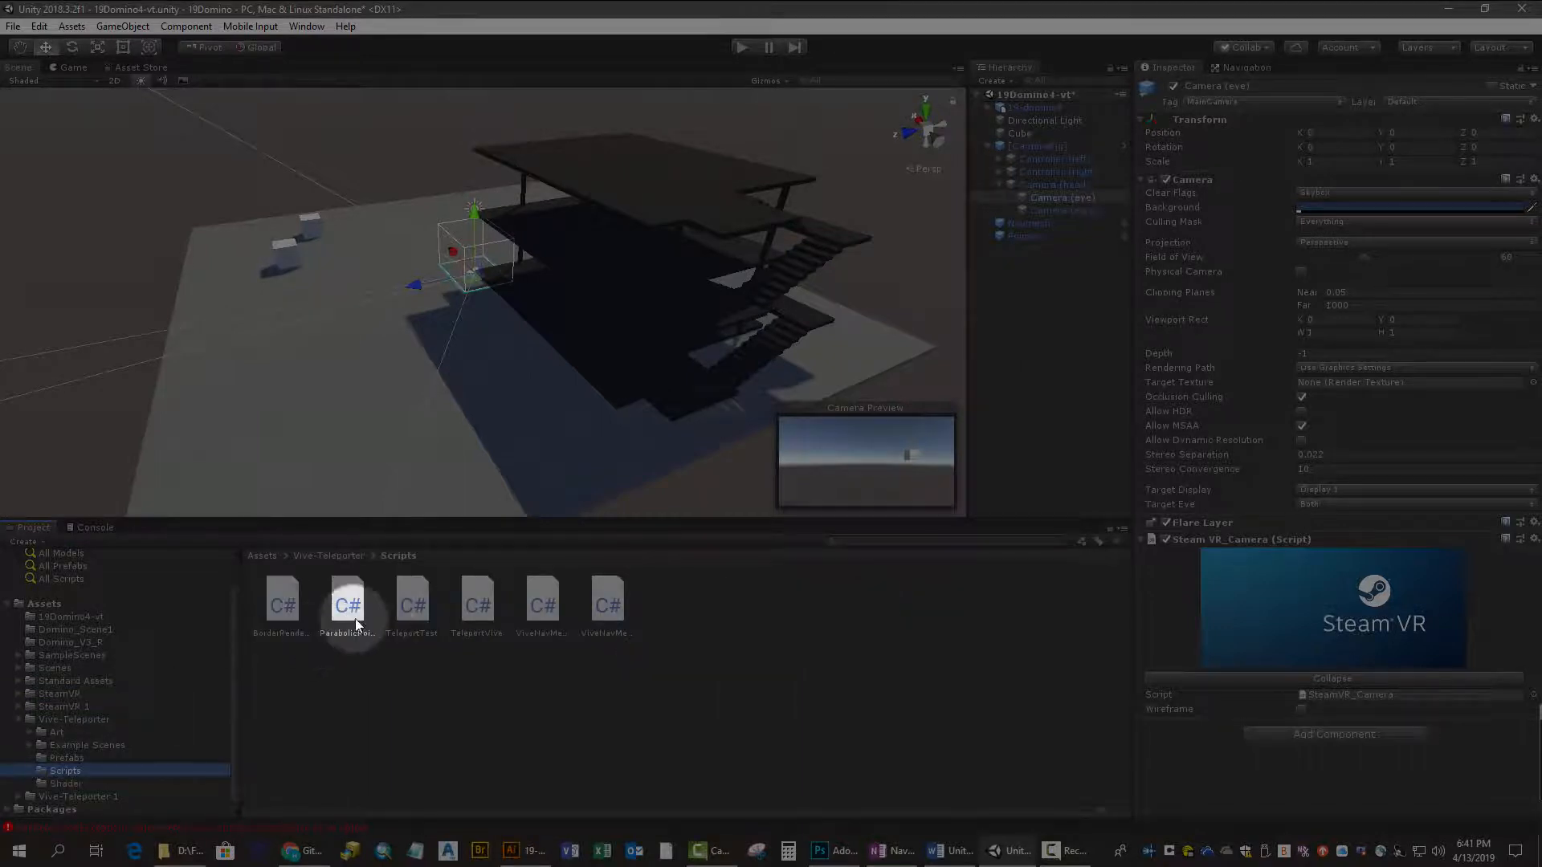
{"action": "left_click_drag", "start_coordinate": [281, 606], "coordinate": [1210, 721]}
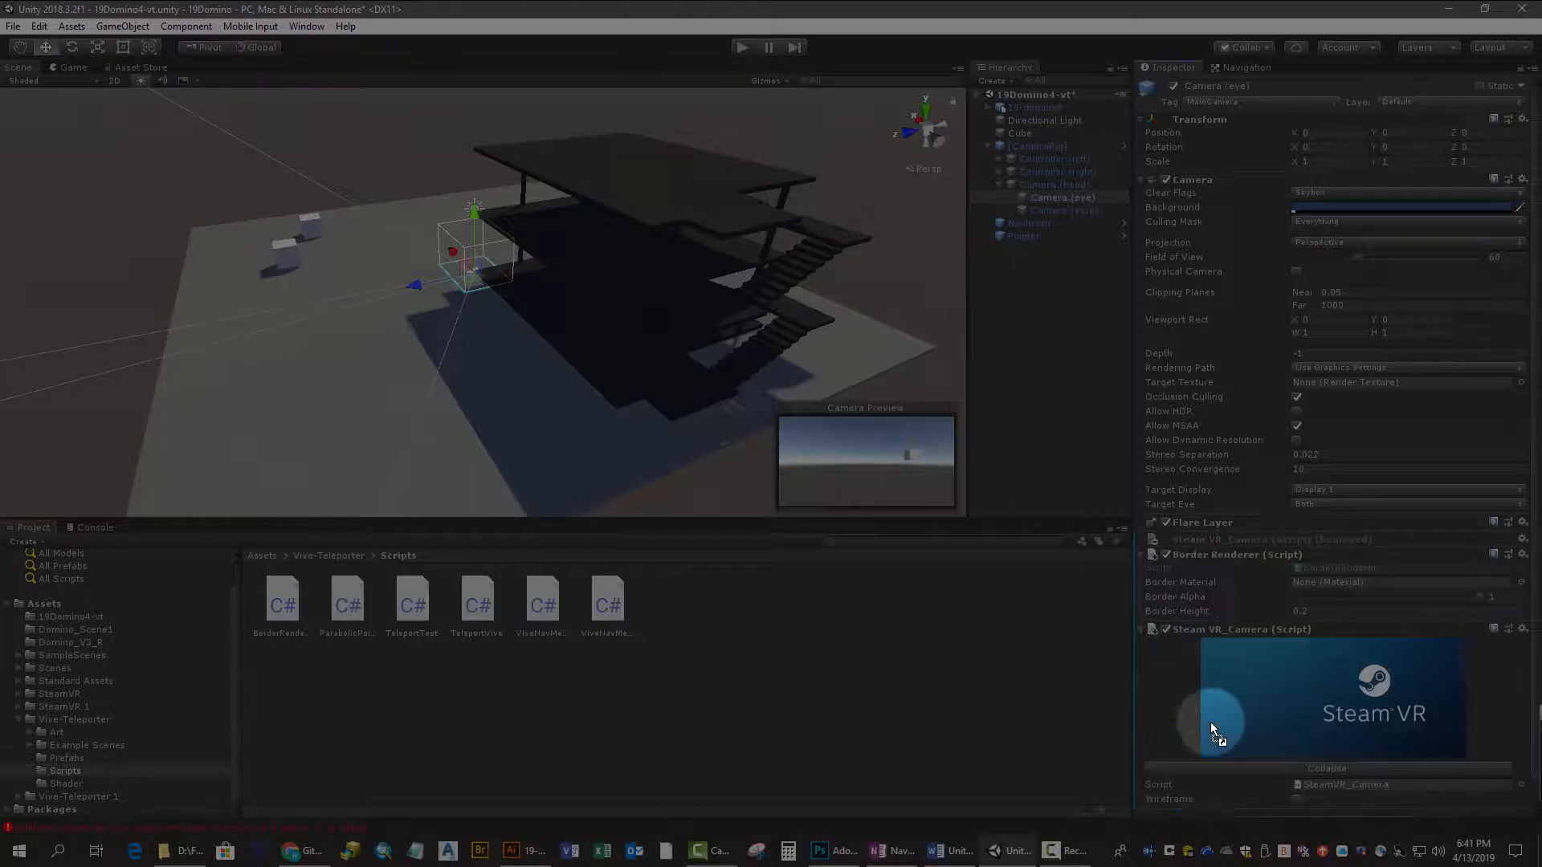
Try to attach the TeleportVive script to the [CameraRig] object.
{"action": "left_click", "coordinate": [476, 609]}
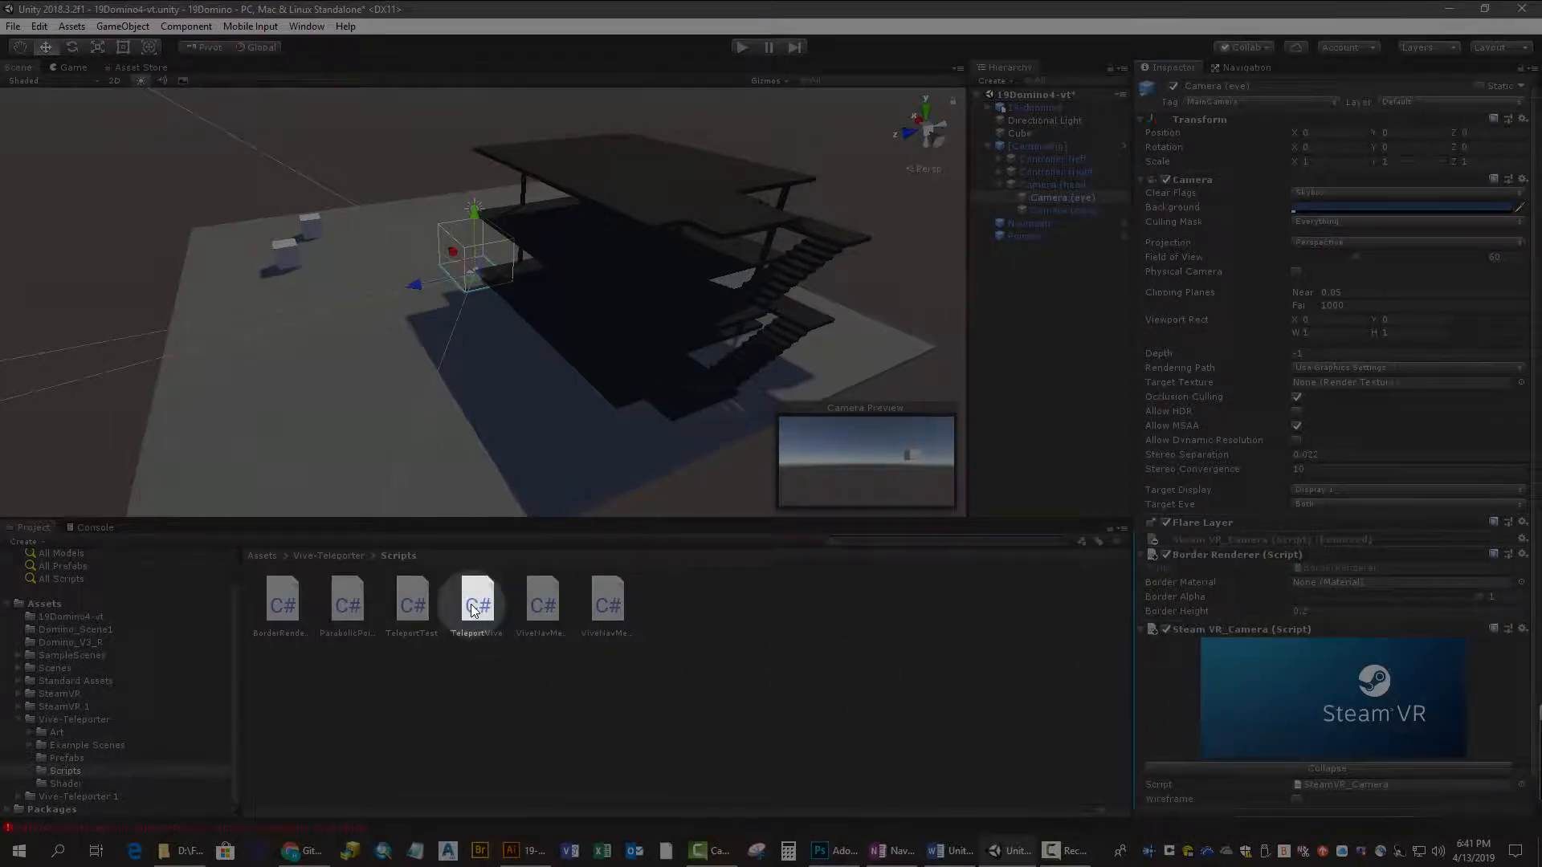
{"action": "left_click", "coordinate": [471, 605]}
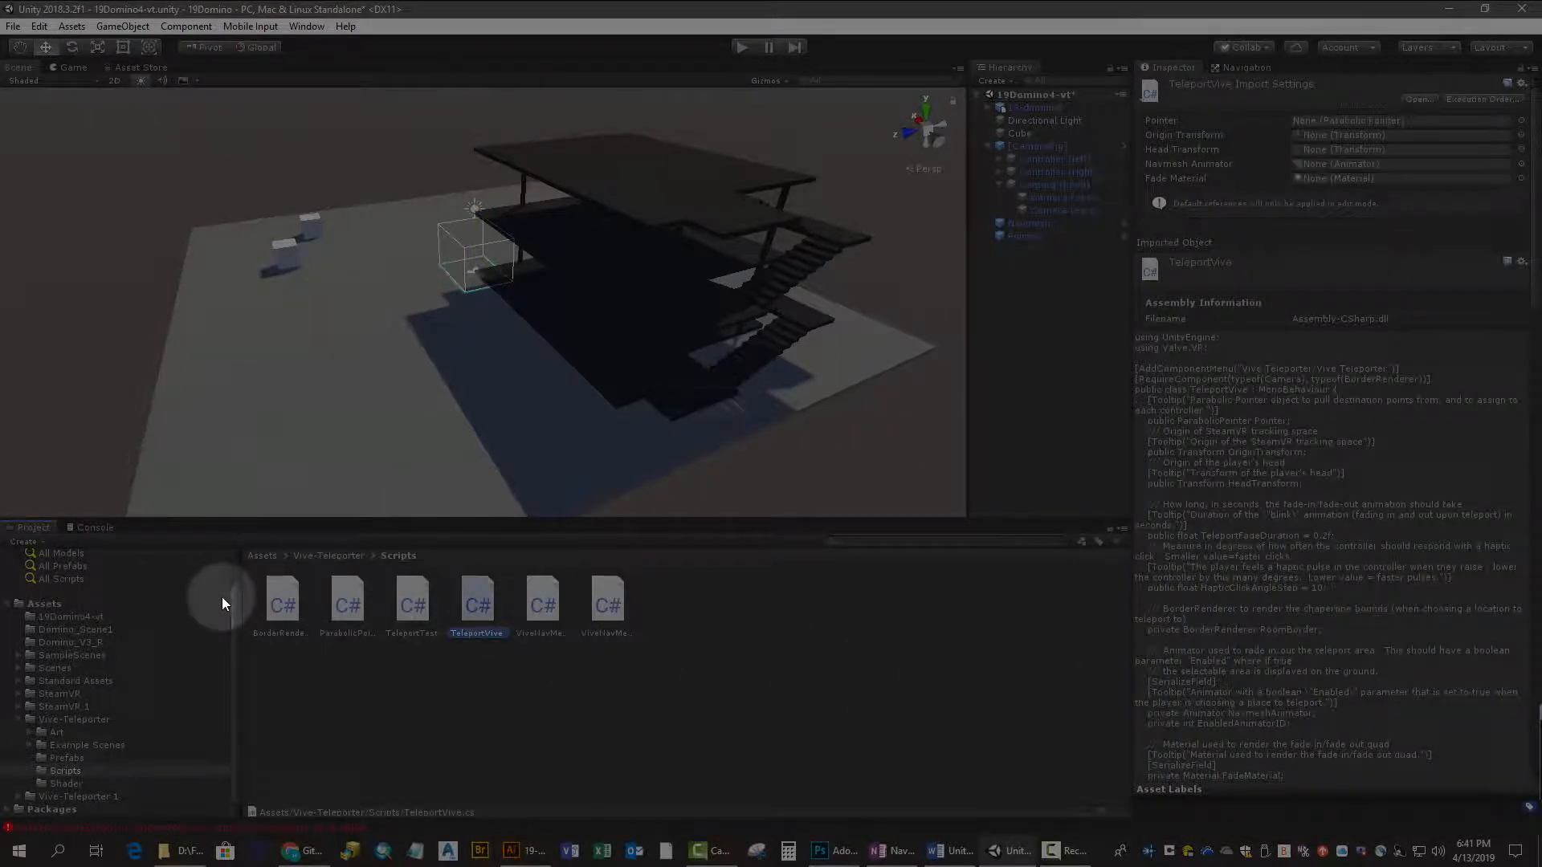
{"action": "left_click", "coordinate": [1058, 148]}
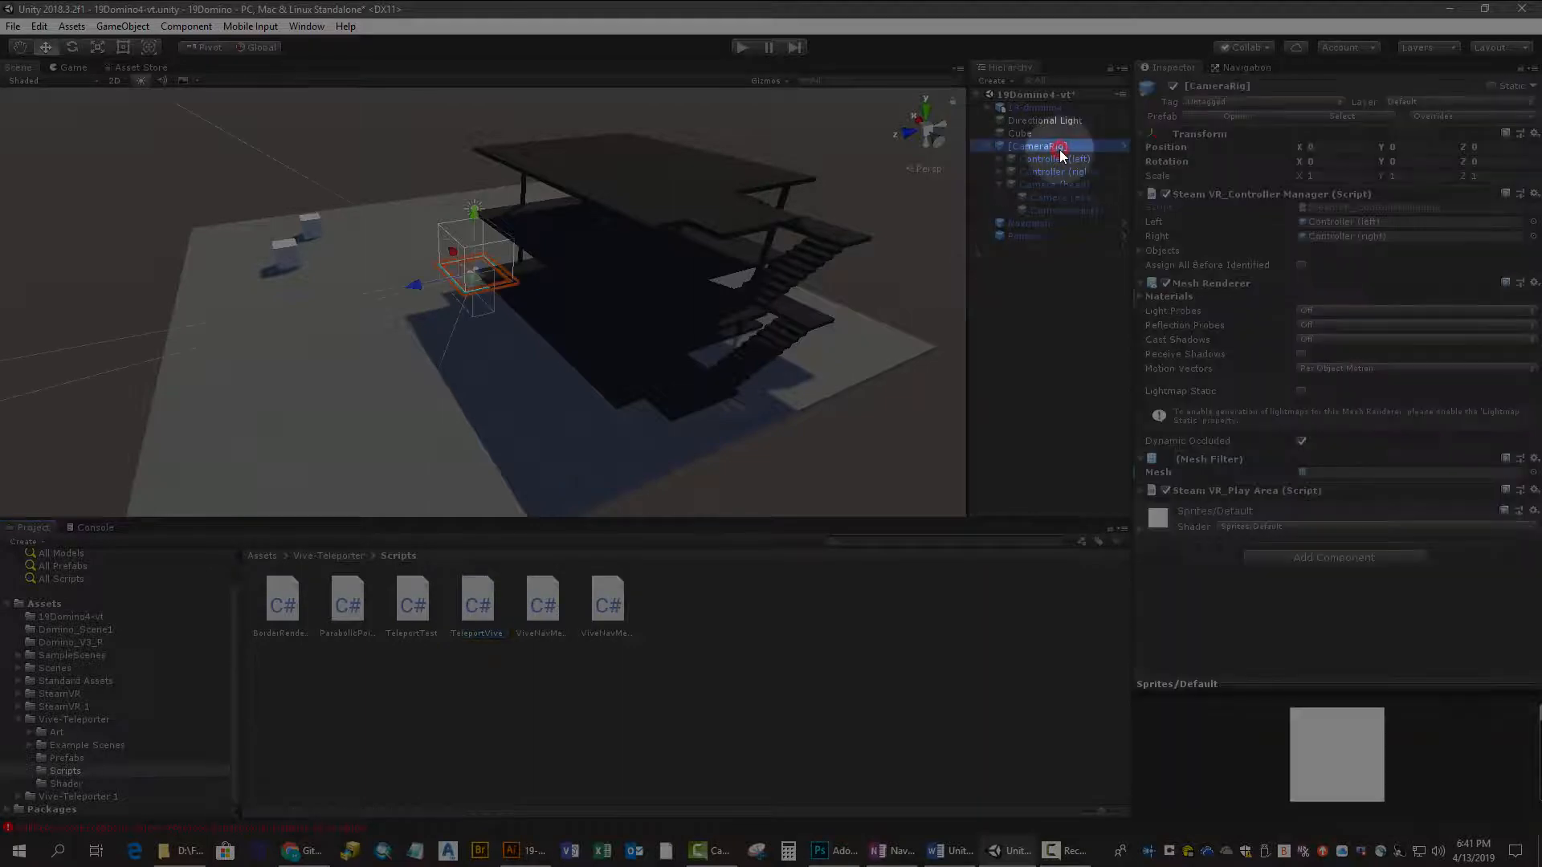
{"action": "left_click_drag", "start_coordinate": [471, 607], "coordinate": [1208, 509]}
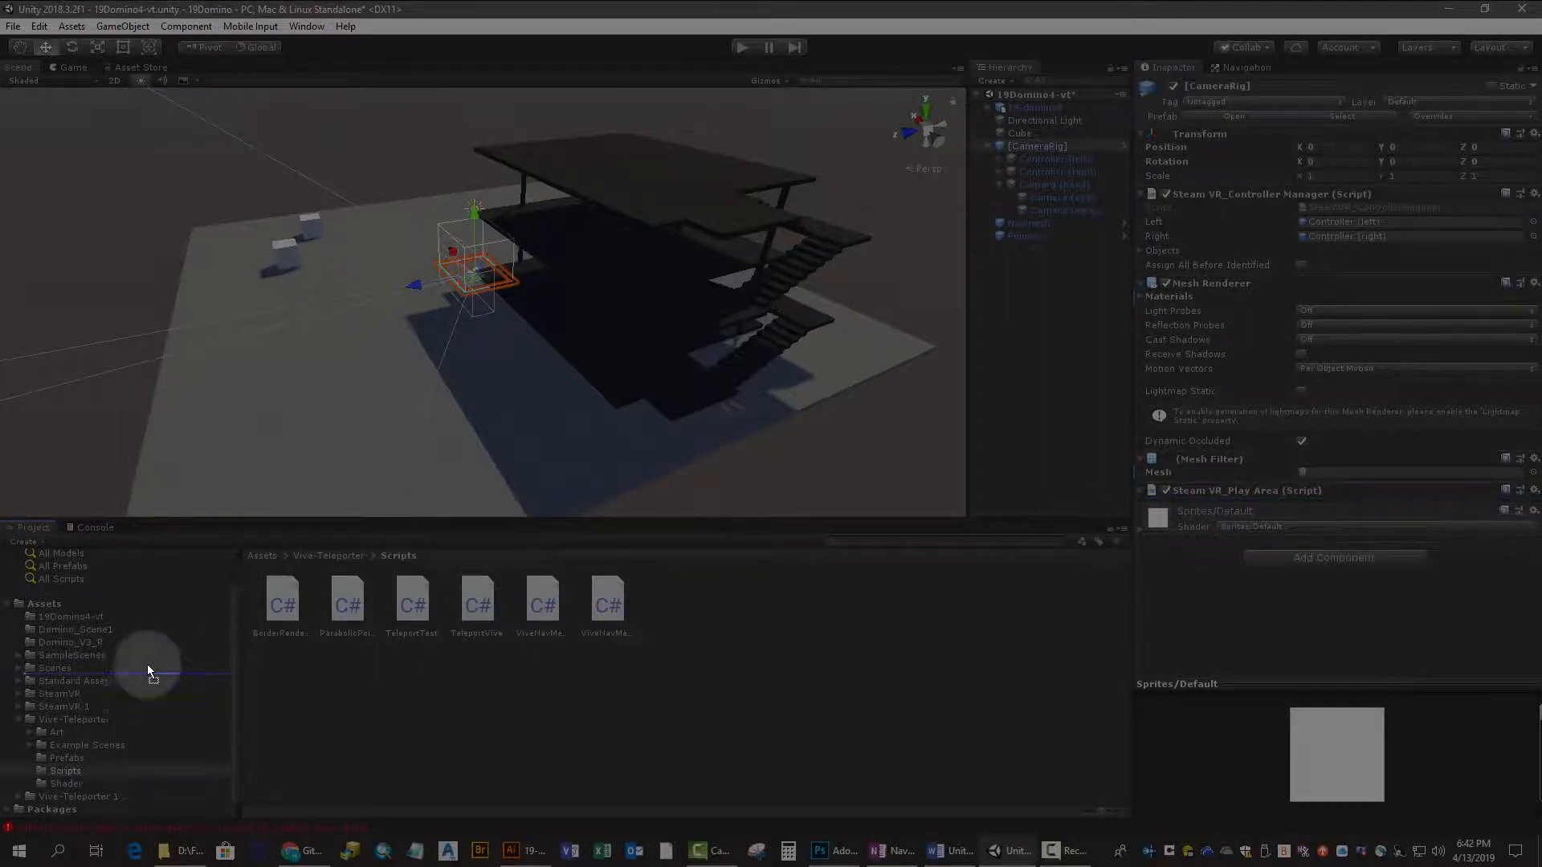
{"action": "left_click", "coordinate": [362, 620]}
{"action": "left_click_drag", "start_coordinate": [362, 620], "coordinate": [978, 271]}
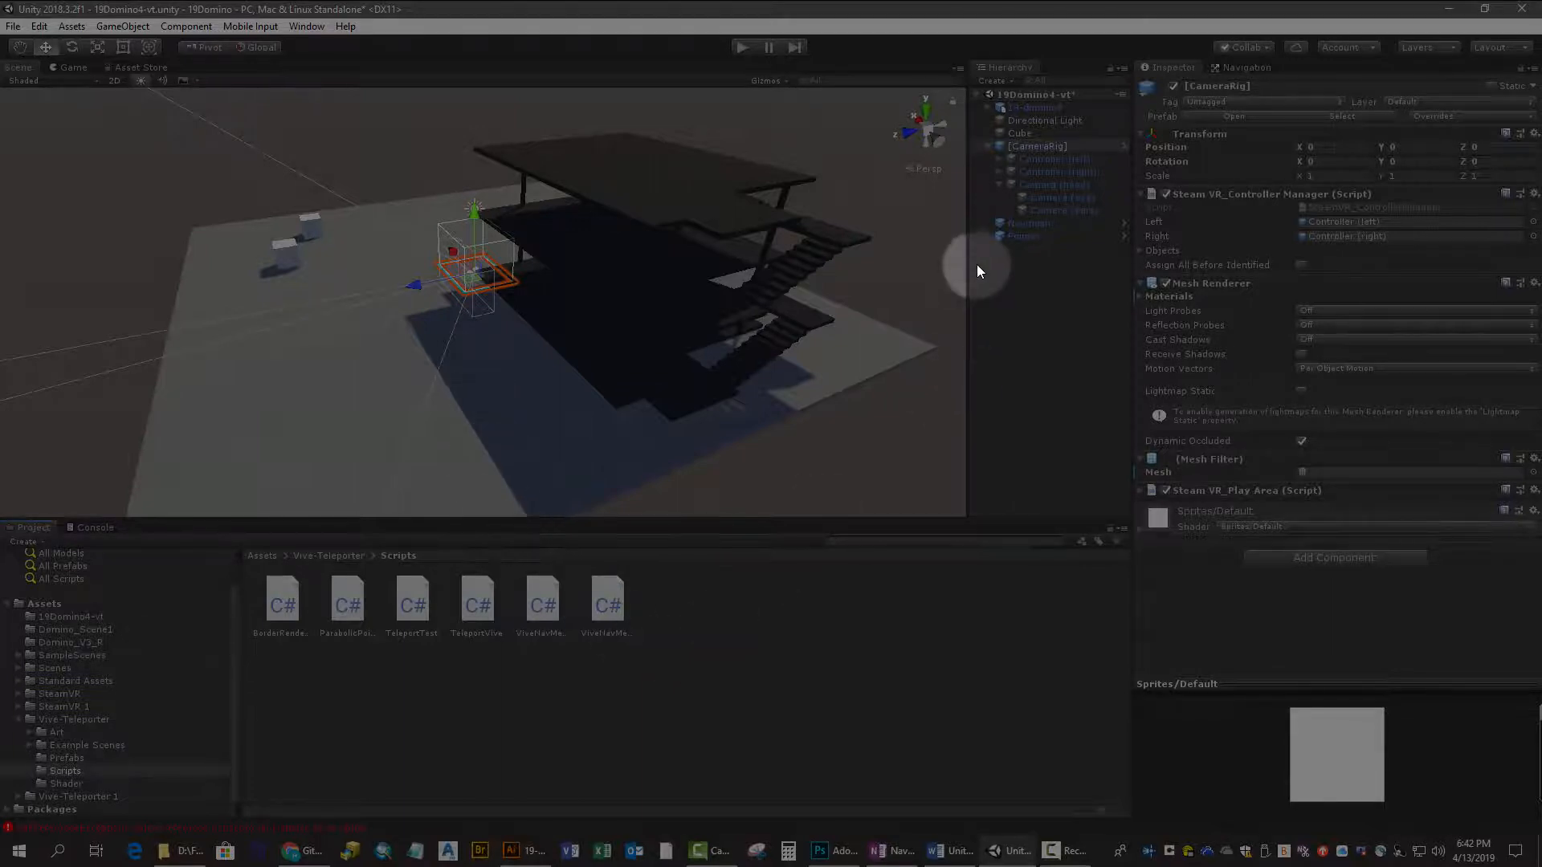
Try to insert the TeleportVive script between the Border Renderer and Steam VR_Camera components of Camera (eye).
{"action": "left_click", "coordinate": [1052, 201]}
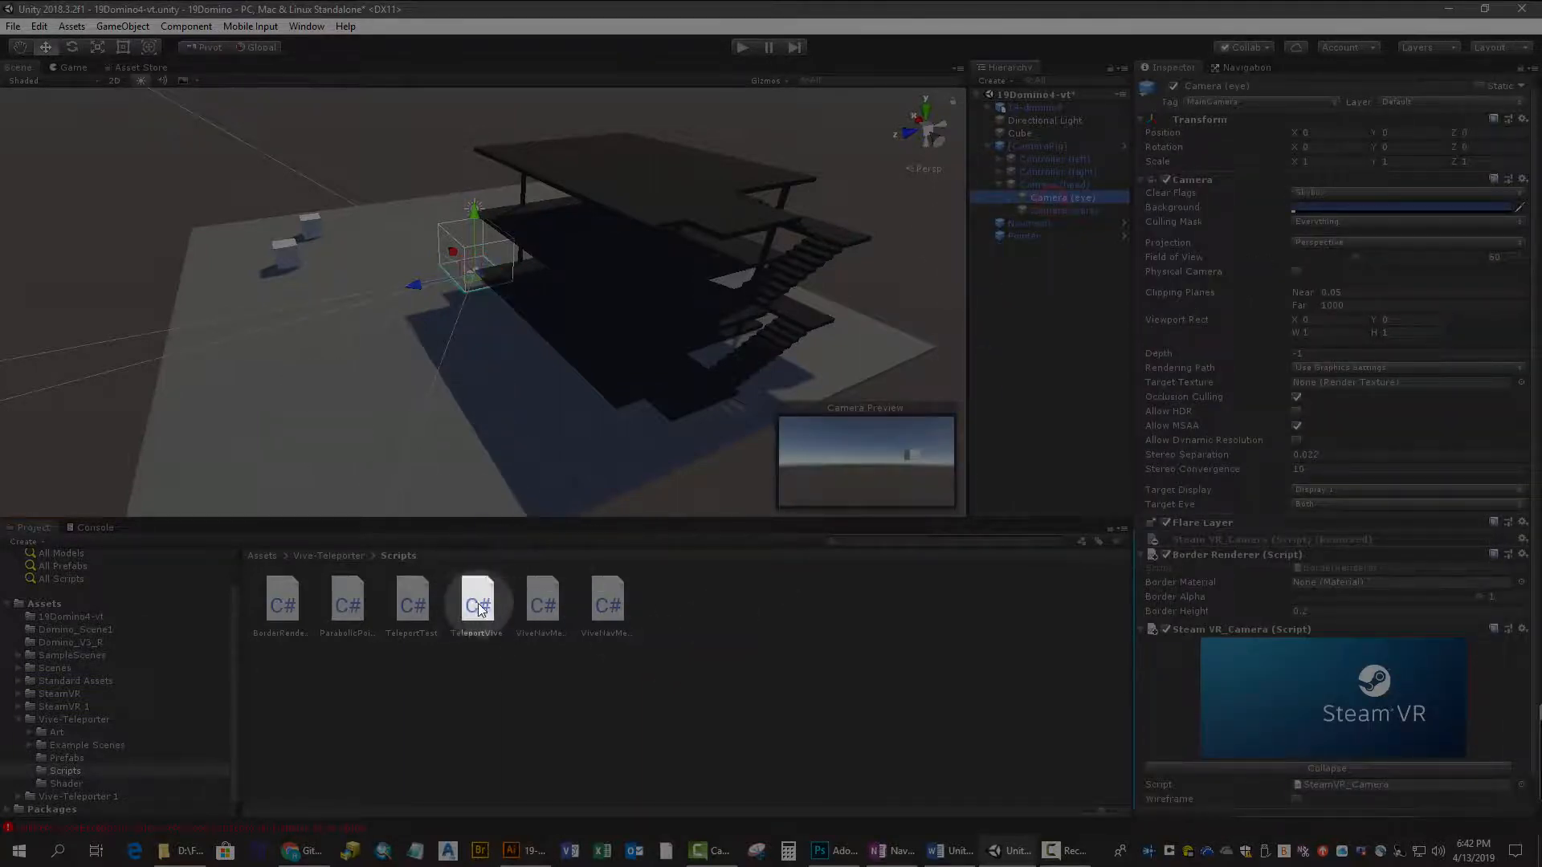
{"action": "left_click_drag", "start_coordinate": [478, 608], "coordinate": [1190, 619]}
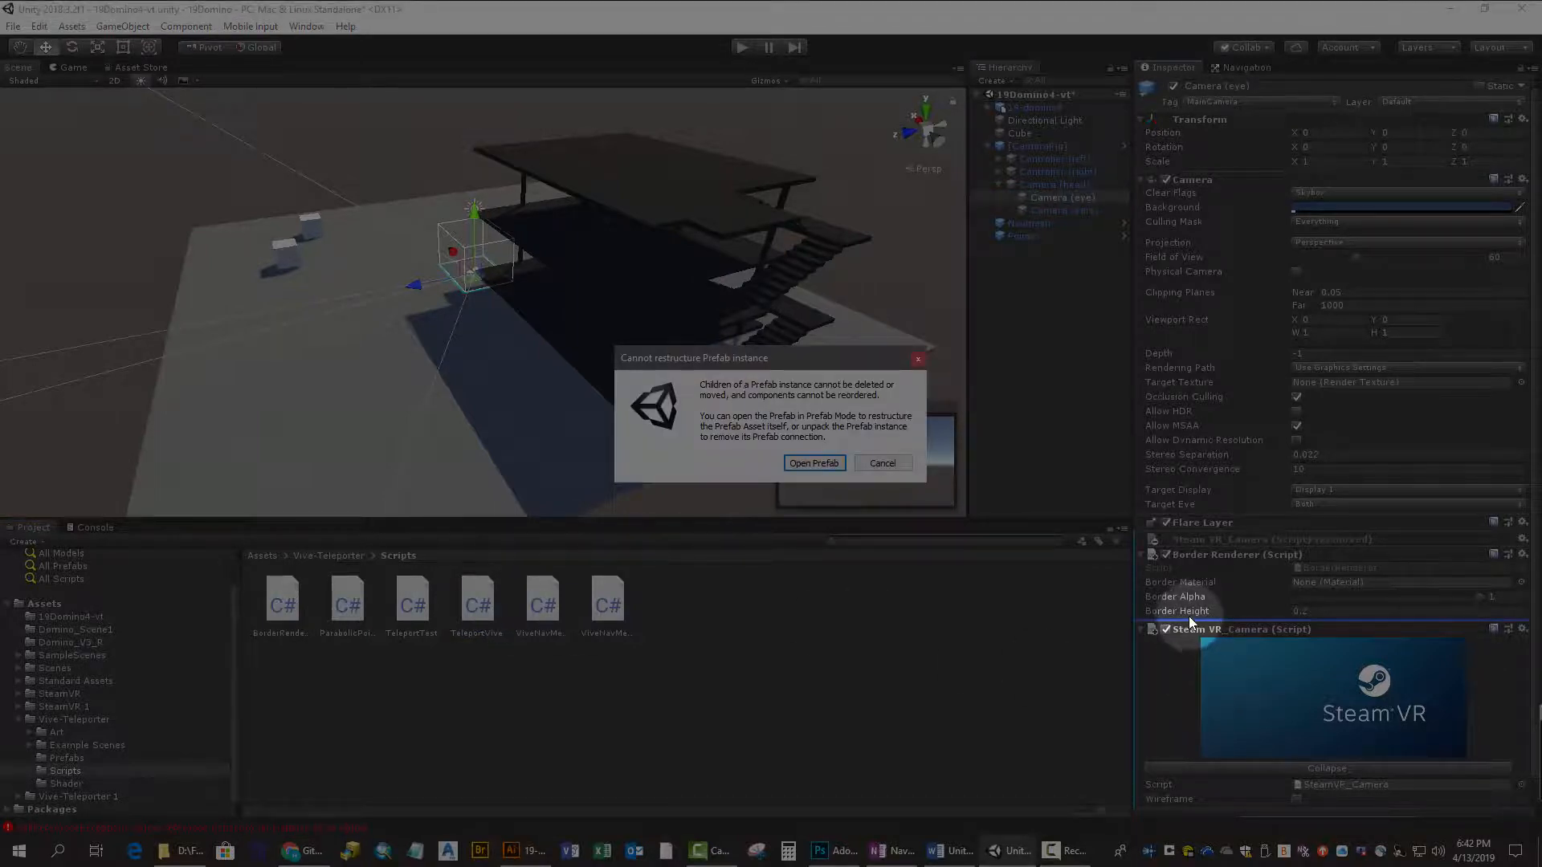
{"action": "left_click", "coordinate": [880, 465]}
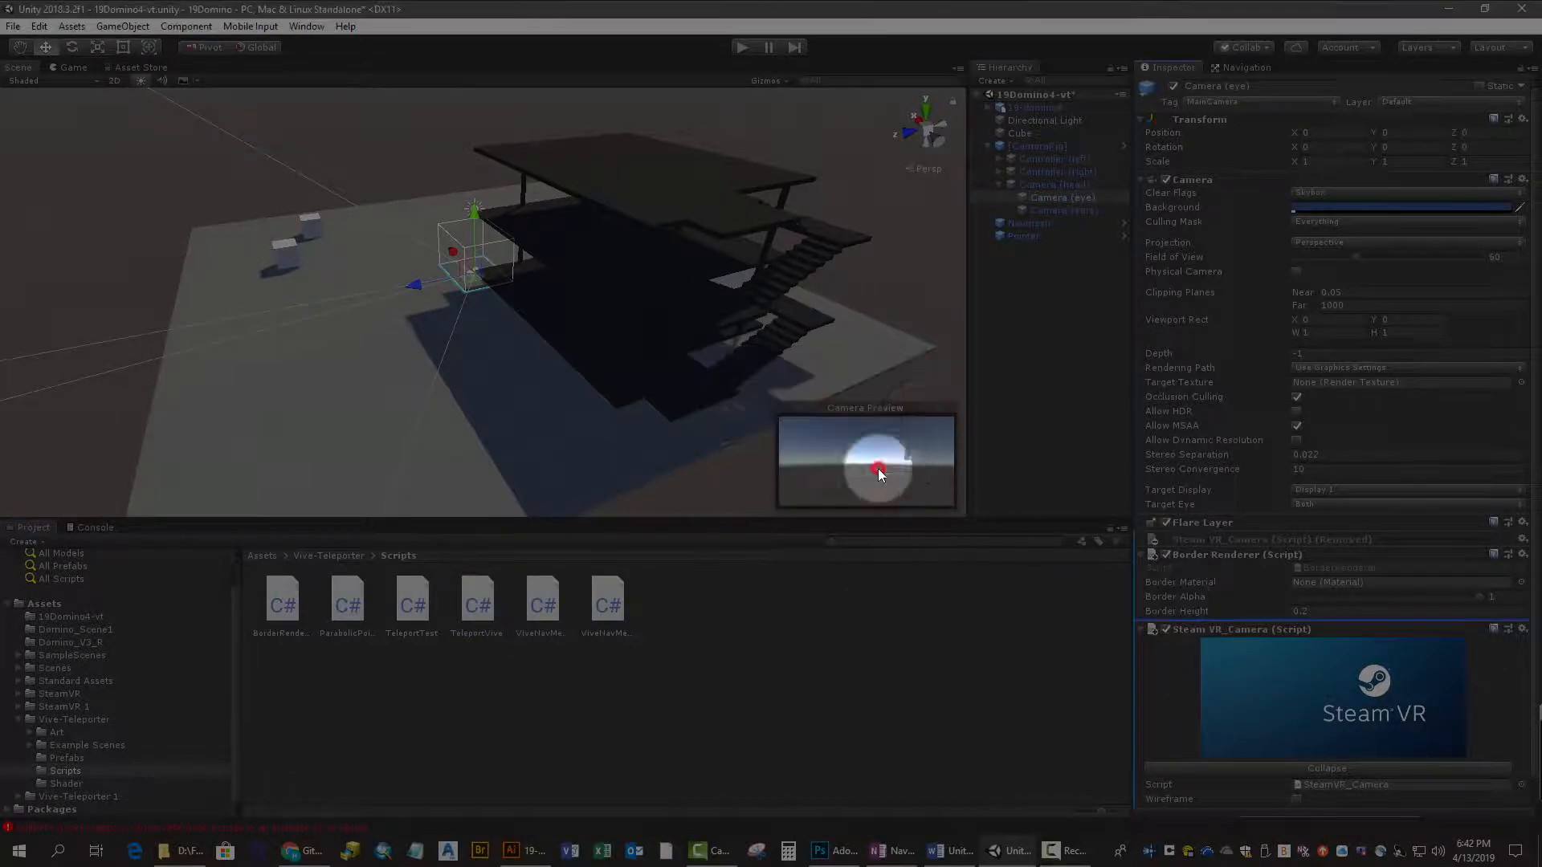
{"action": "left_click", "coordinate": [1050, 198]}
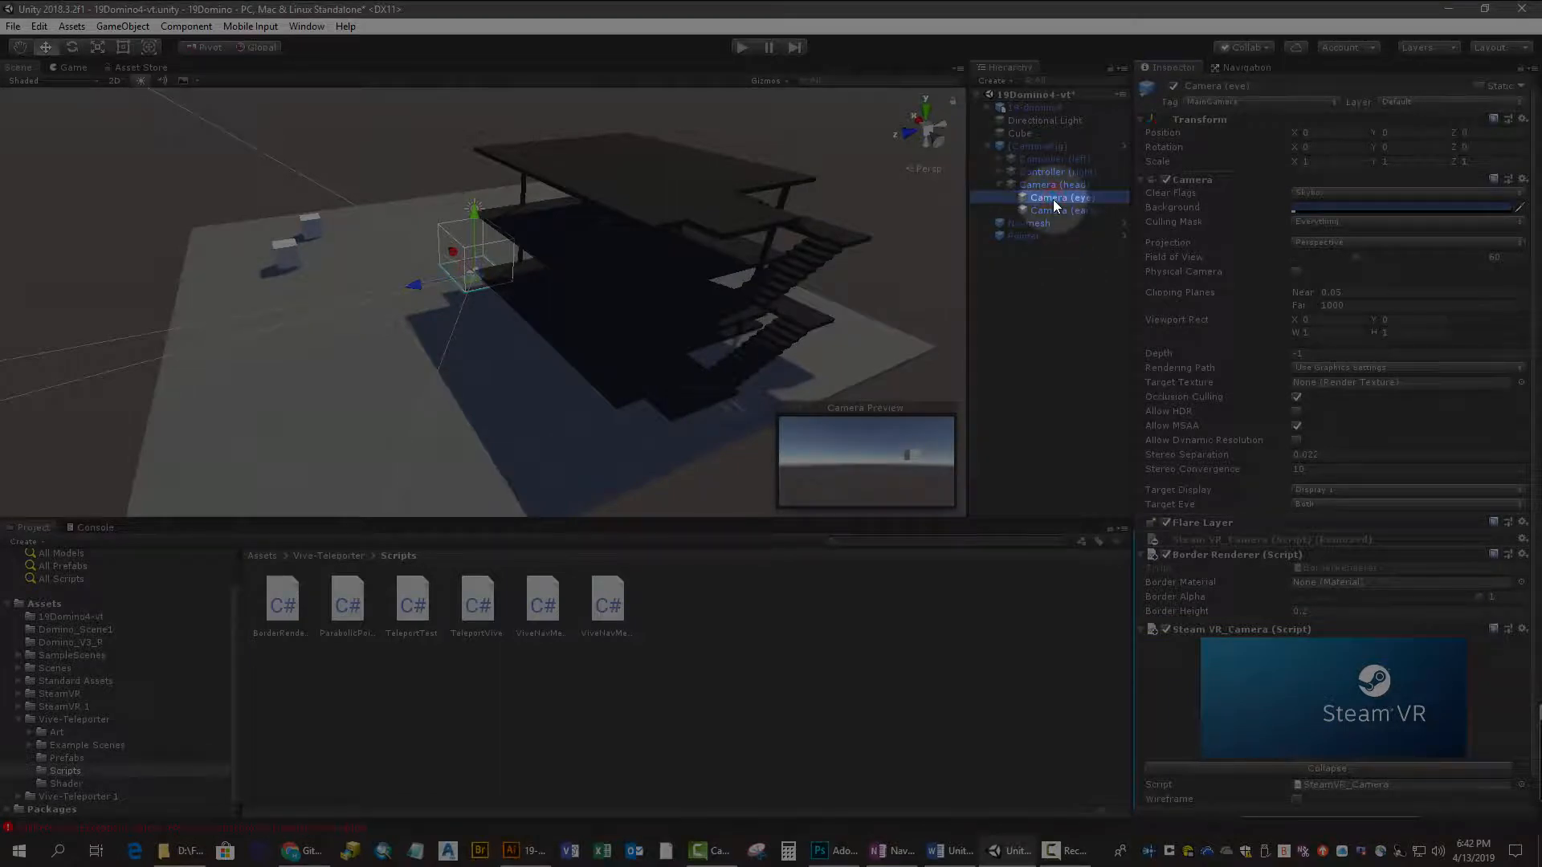
{"action": "left_click_drag", "start_coordinate": [478, 604], "coordinate": [1174, 620]}
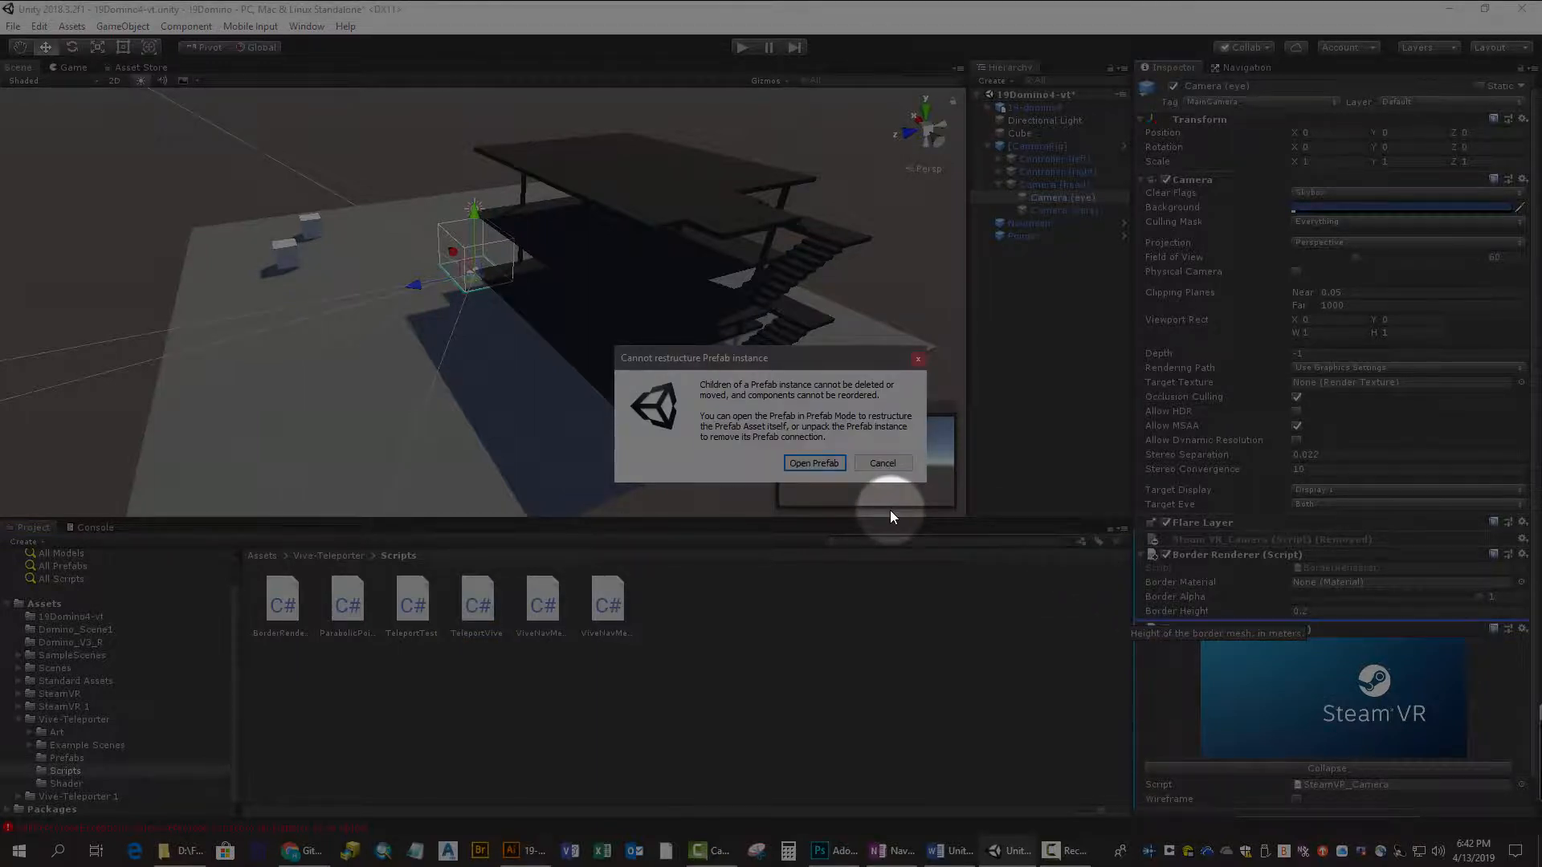
{"action": "left_click", "coordinate": [883, 464]}
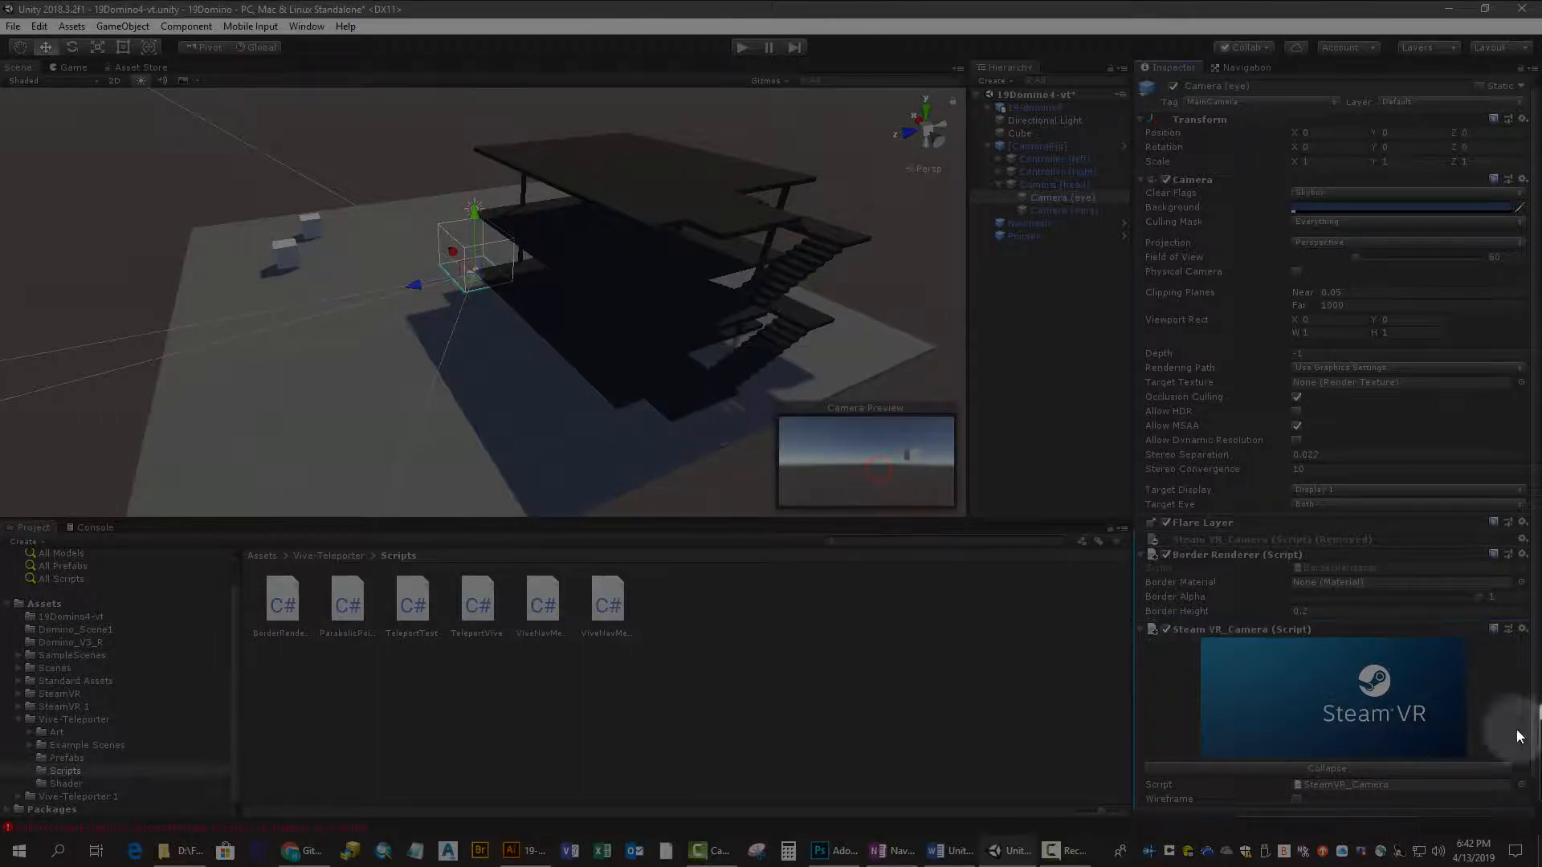
Add the TeleportVive script to Camera (eye) and expand the settings of its Teleport Vive component.
{"action": "scroll", "coordinate": [1333, 442], "scroll_direction": "down", "scroll_amount": 1}
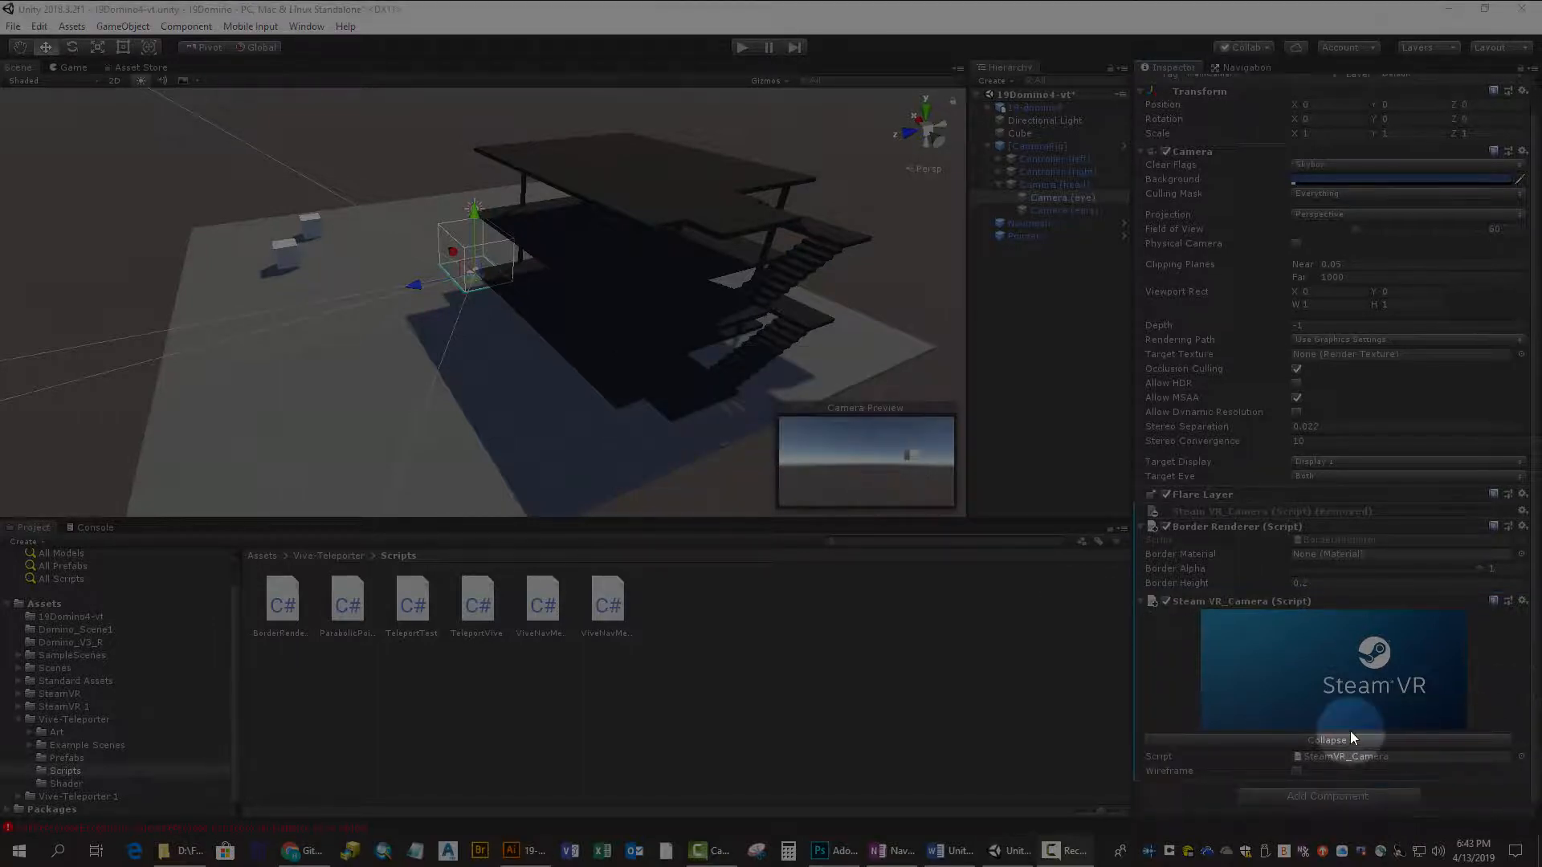
{"action": "left_click_drag", "start_coordinate": [477, 603], "coordinate": [1169, 785]}
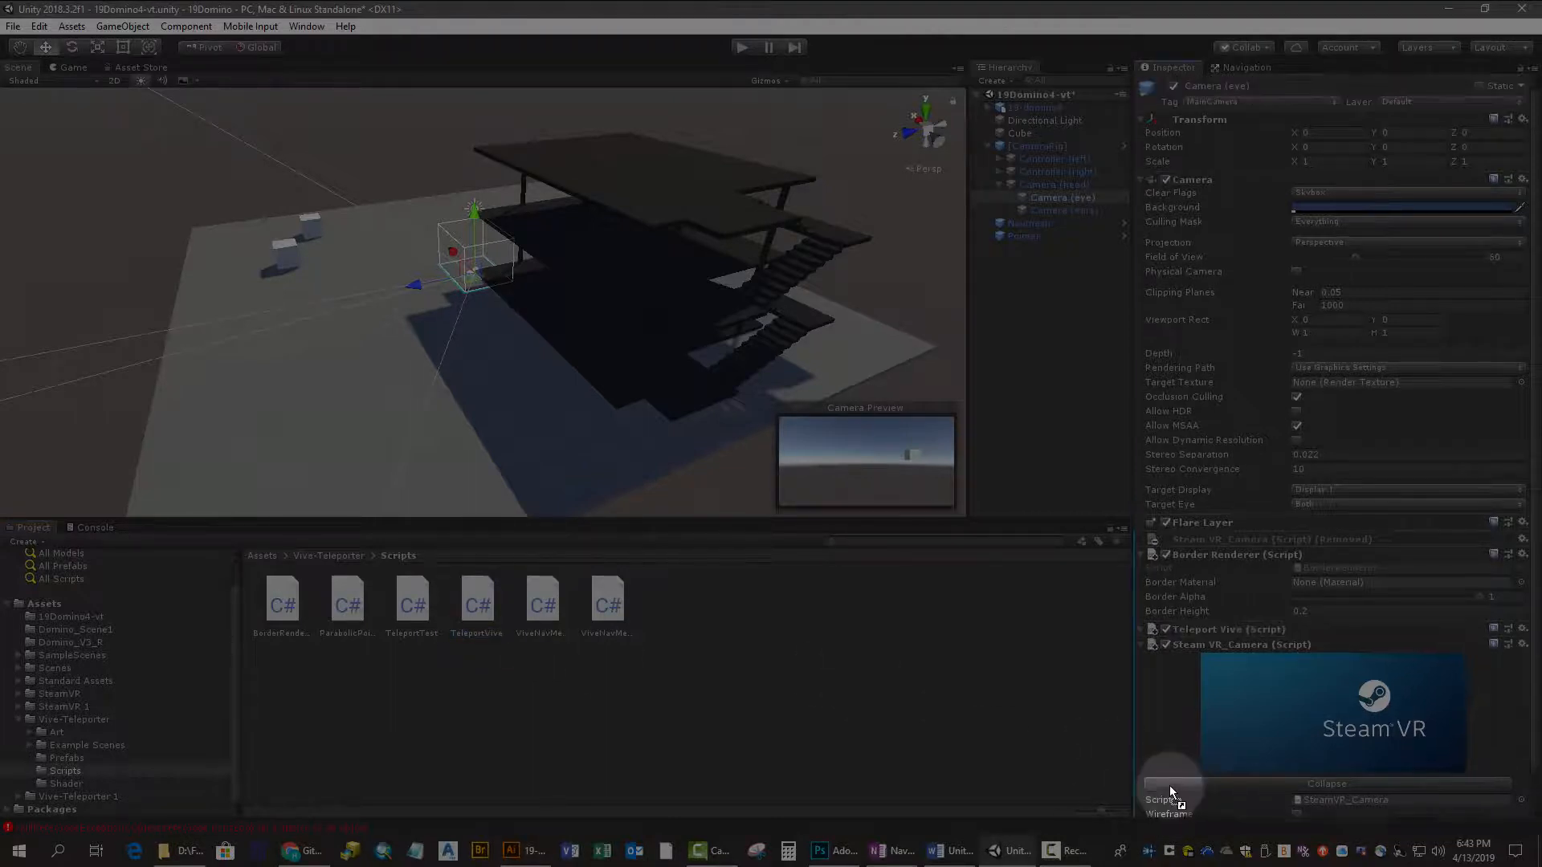
{"action": "left_click_drag", "start_coordinate": [1536, 600], "coordinate": [1540, 699]}
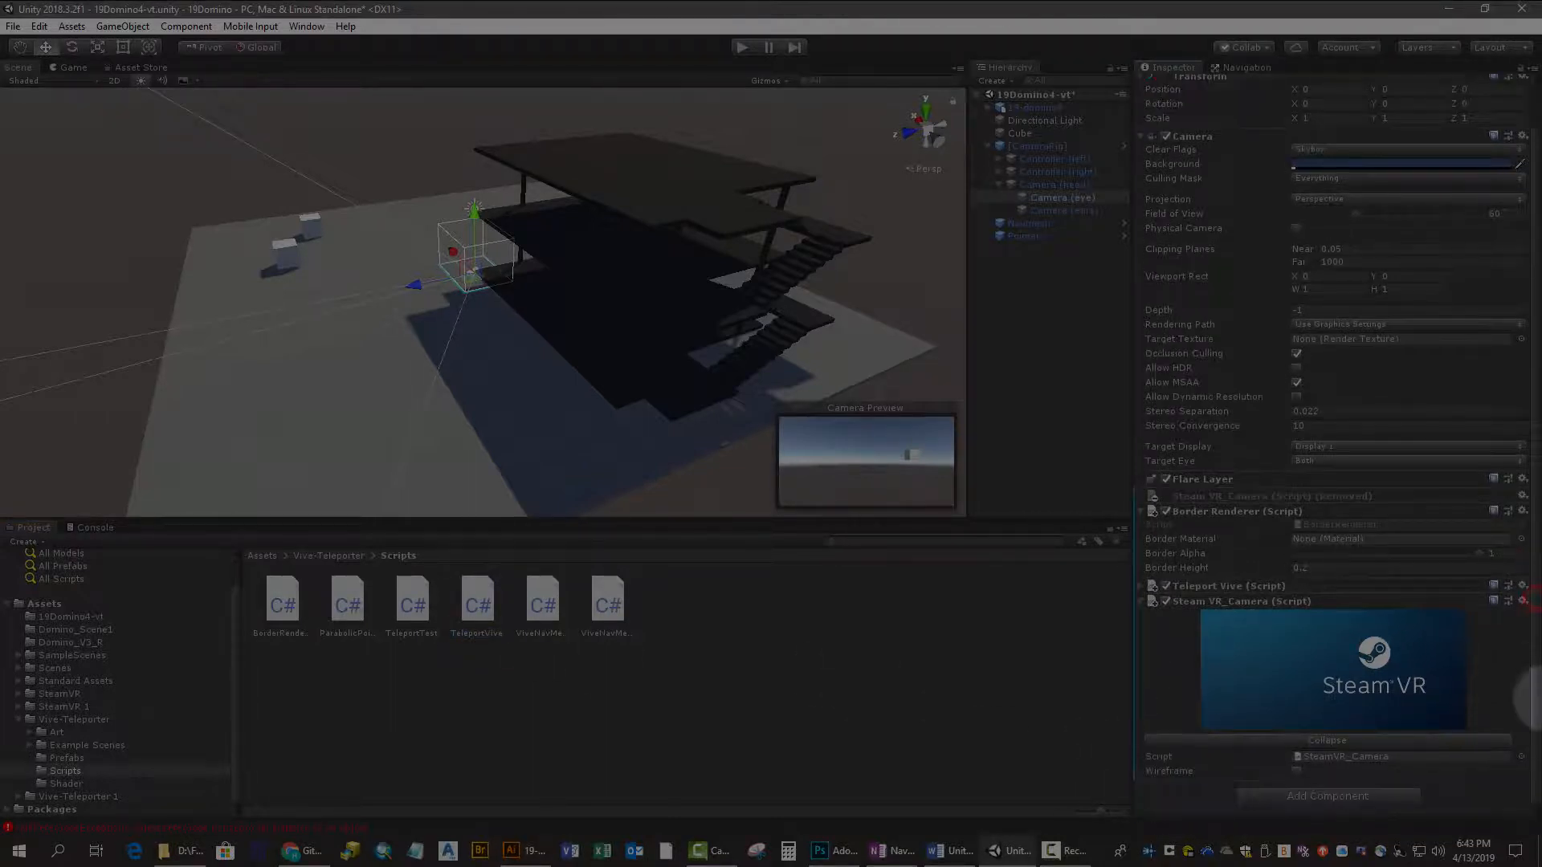
{"action": "left_click", "coordinate": [1138, 586]}
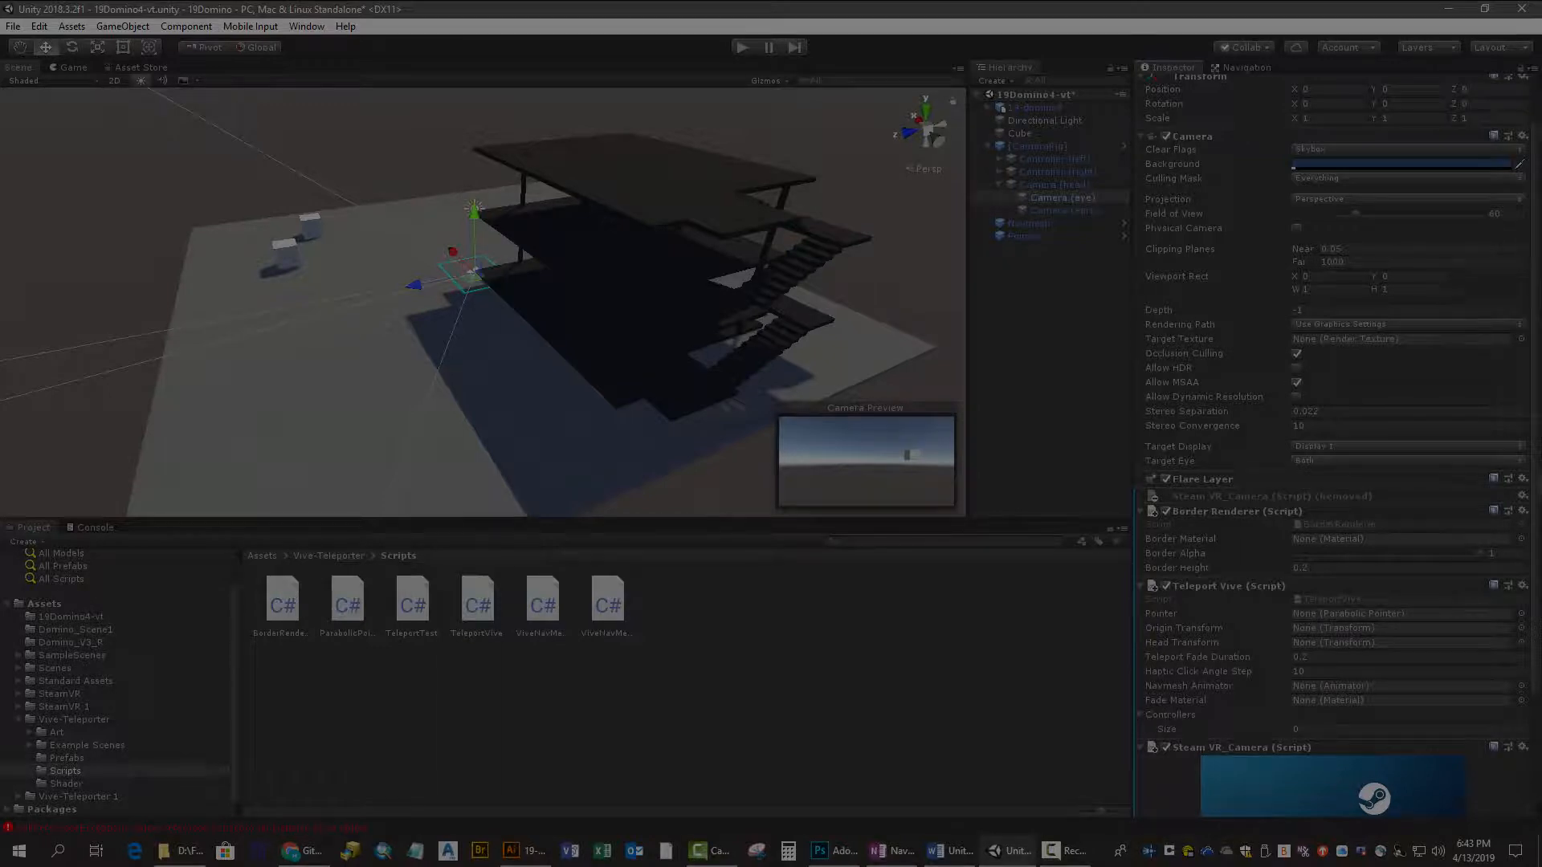
In Camera (eye)'s Teleport Vive component, assign the Pointer object as Pointer and [CameraRig] as Origin Transform.
{"action": "left_click", "coordinate": [1017, 237]}
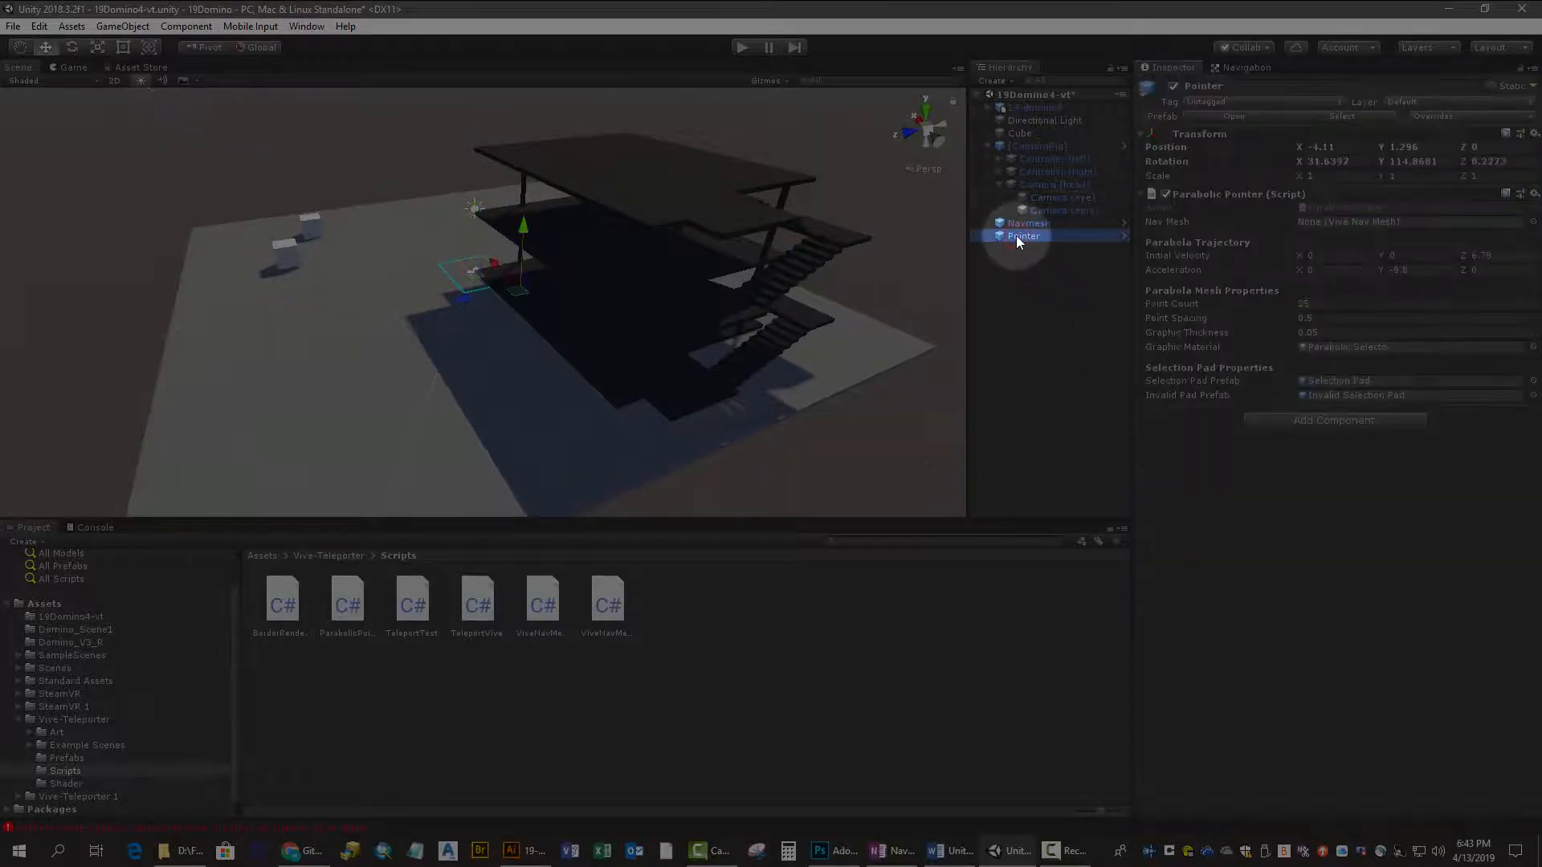
{"action": "left_click", "coordinate": [1021, 197]}
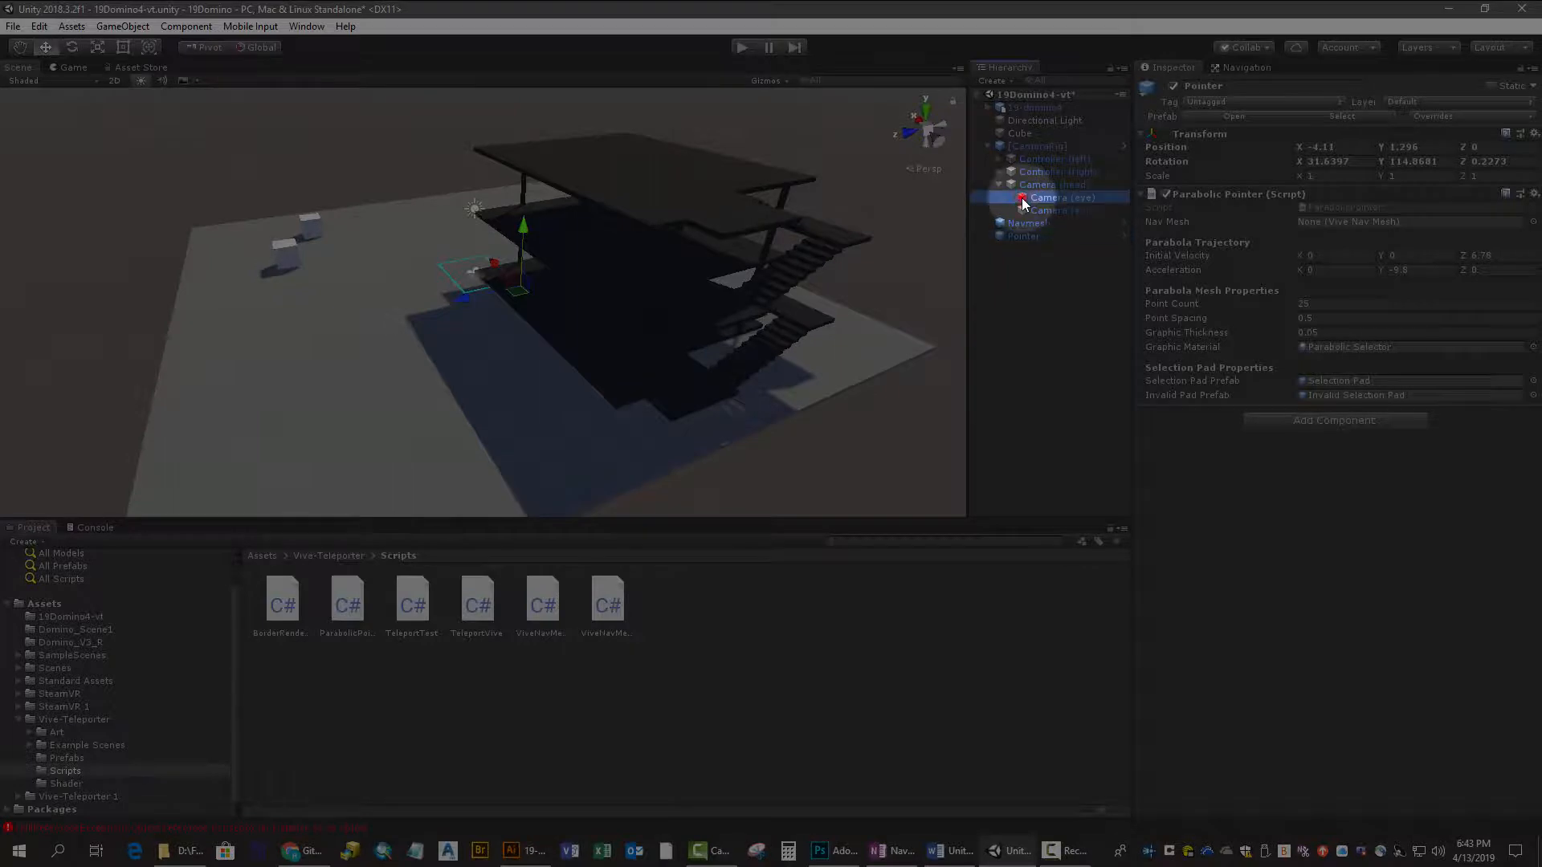
{"action": "left_click_drag", "start_coordinate": [1015, 239], "coordinate": [1332, 657]}
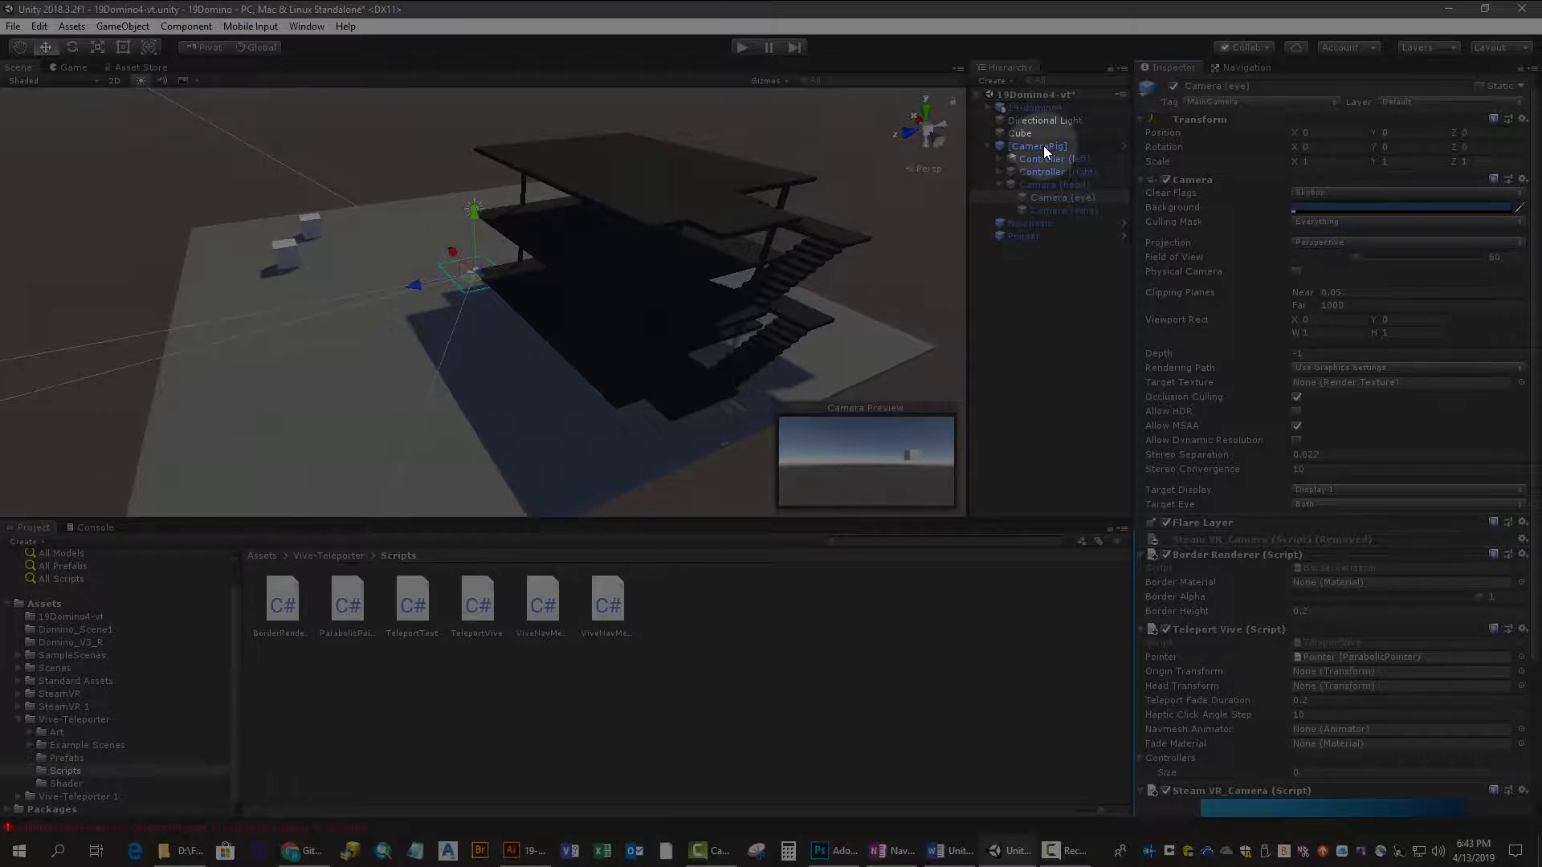
{"action": "left_click_drag", "start_coordinate": [1043, 146], "coordinate": [1372, 673]}
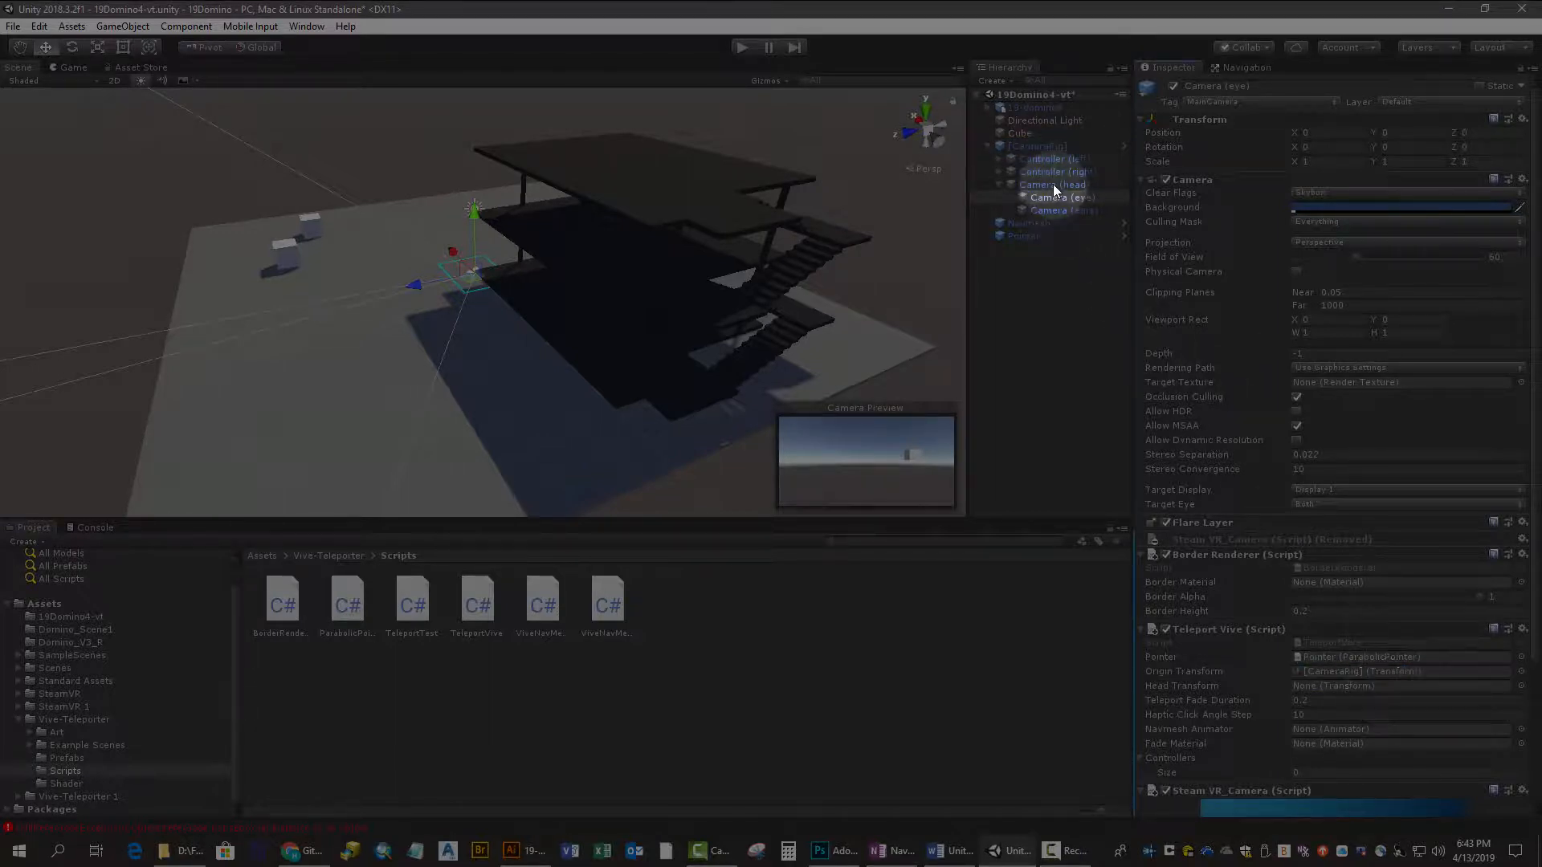
In Camera (eye)'s Teleport Vive component, assign Camera (head) as Head Transform and the Navmesh object as Navmesh Animator.
{"action": "left_click_drag", "start_coordinate": [1053, 185], "coordinate": [1405, 691]}
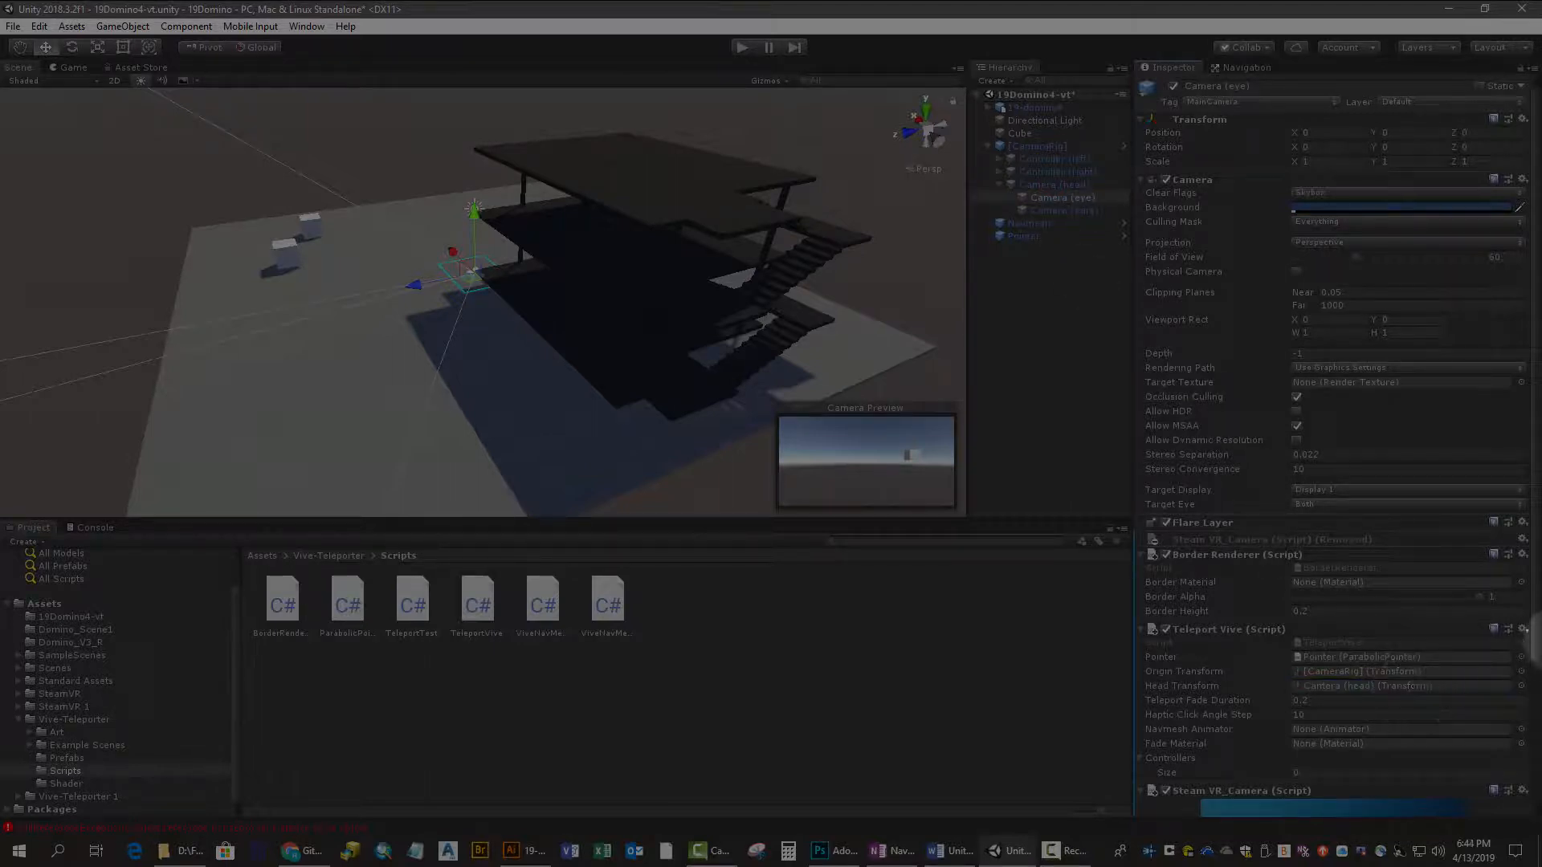
{"action": "left_click_drag", "start_coordinate": [1530, 632], "coordinate": [1532, 766]}
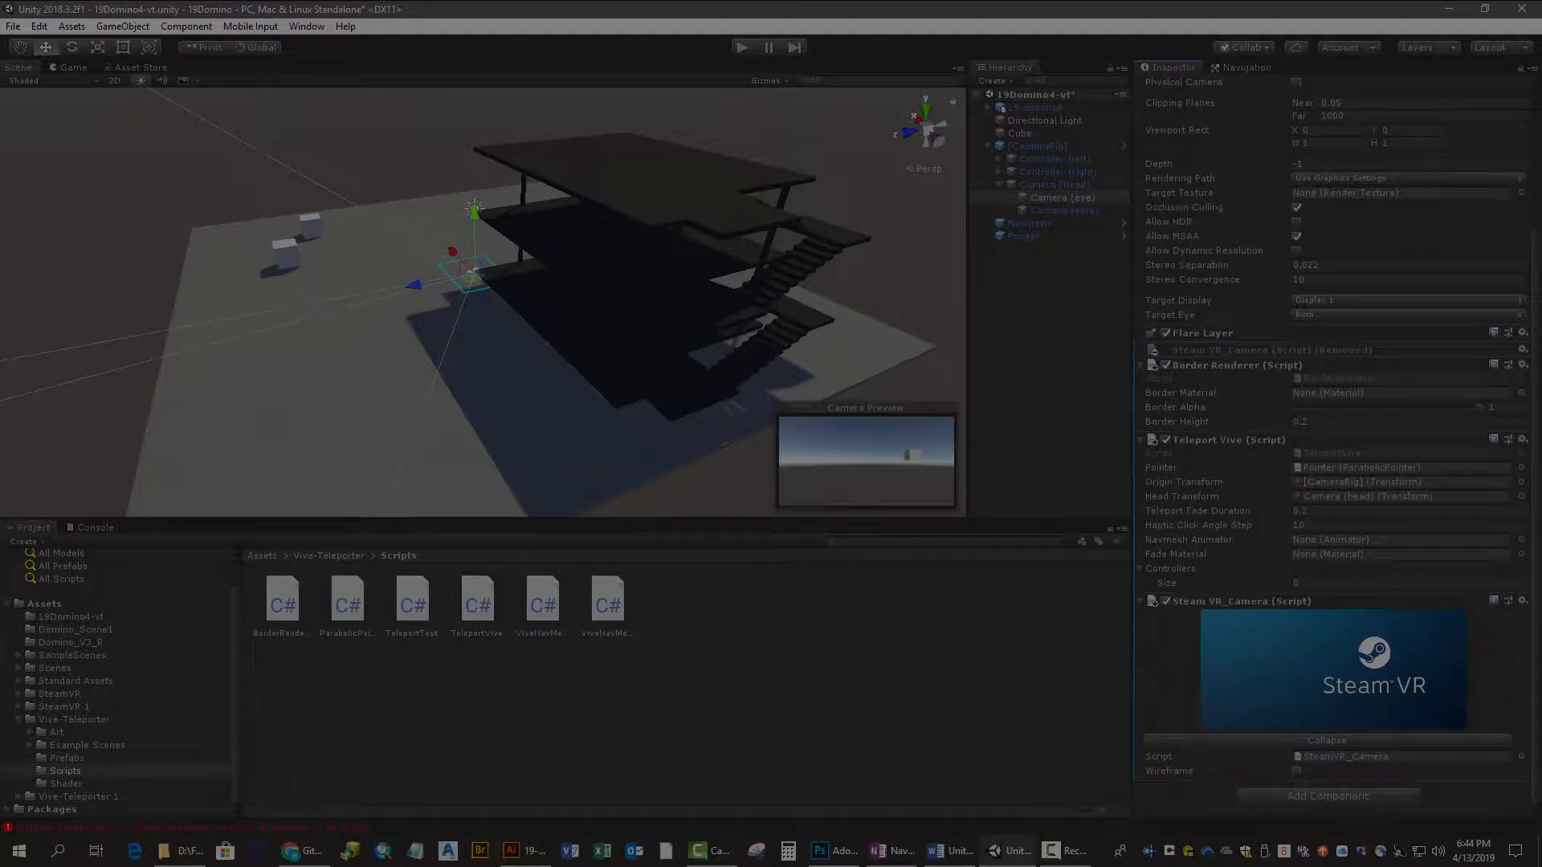
{"action": "left_click", "coordinate": [1324, 583]}
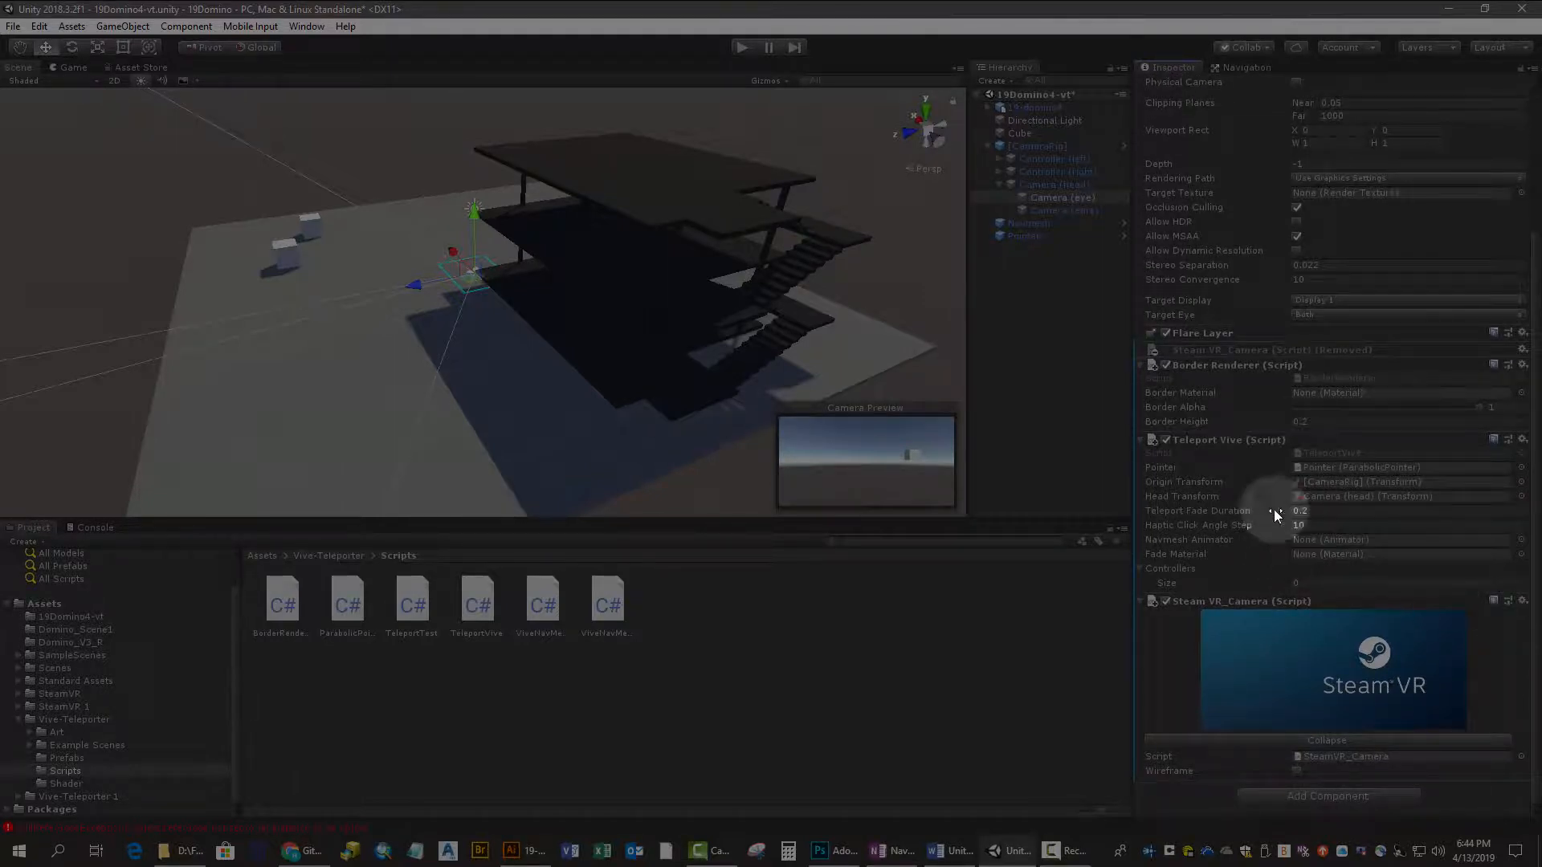
{"action": "left_click_drag", "start_coordinate": [1024, 222], "coordinate": [1328, 541]}
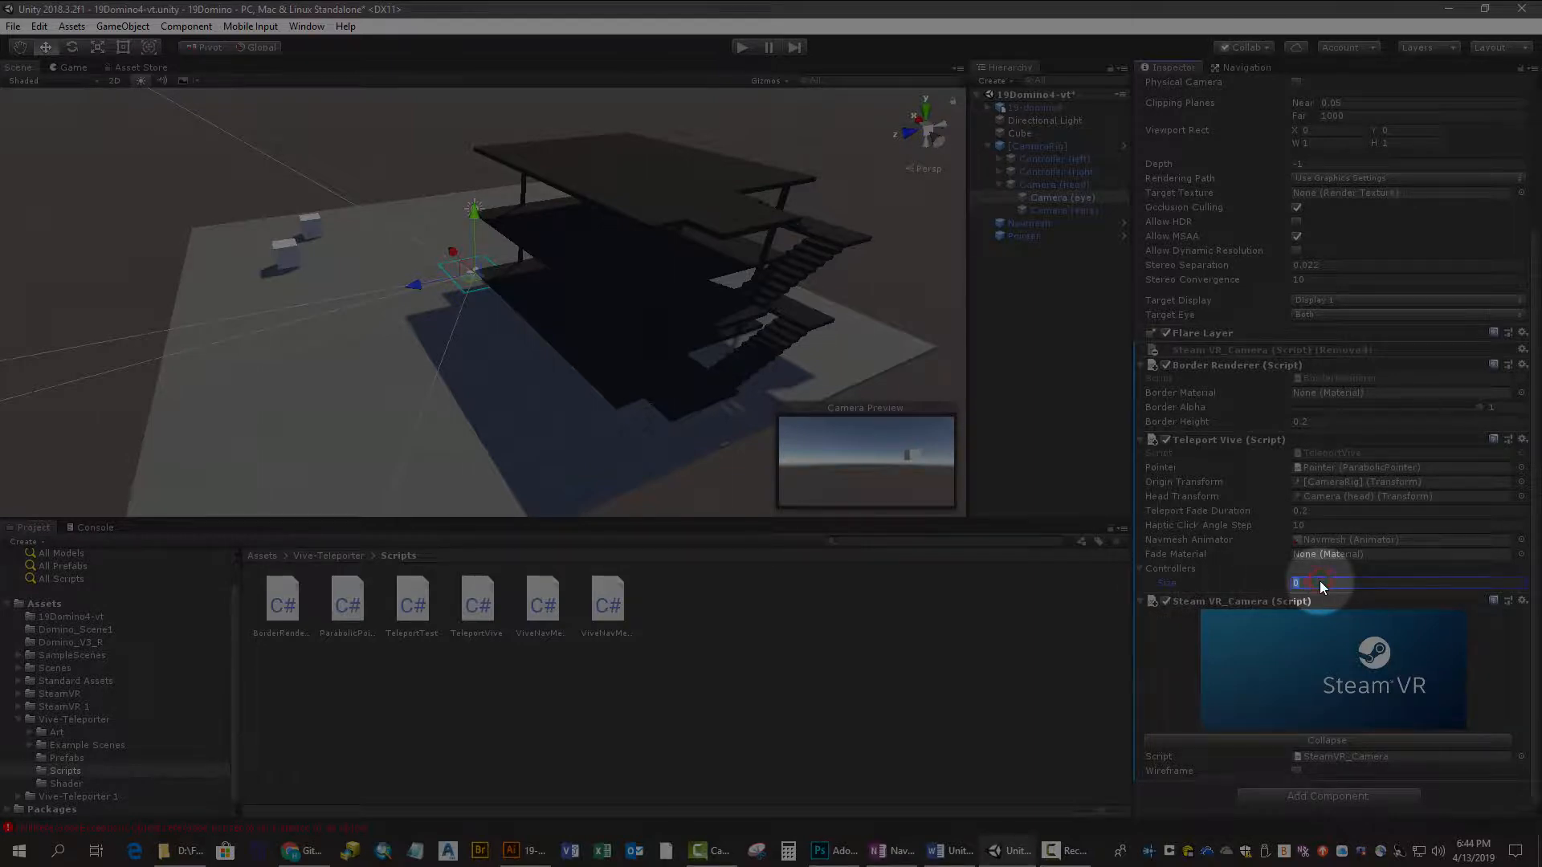
Set the Teleport Vive Controllers size to 2, assign Controller (left) and Controller (right) as its elements, and save the scene.
{"action": "type", "text": "2"}
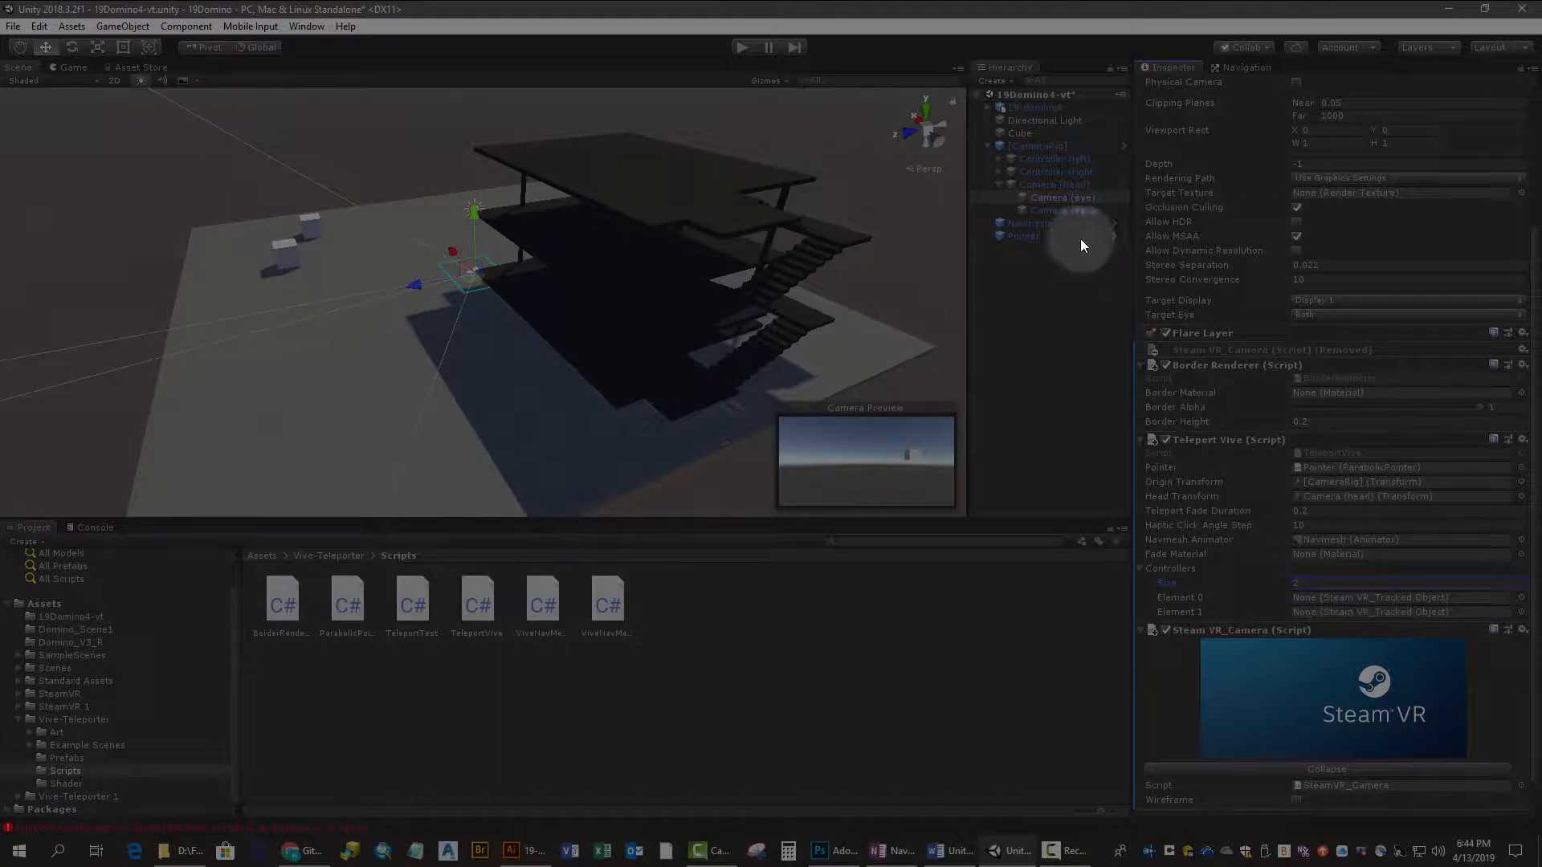
{"action": "left_click_drag", "start_coordinate": [1035, 158], "coordinate": [1363, 595]}
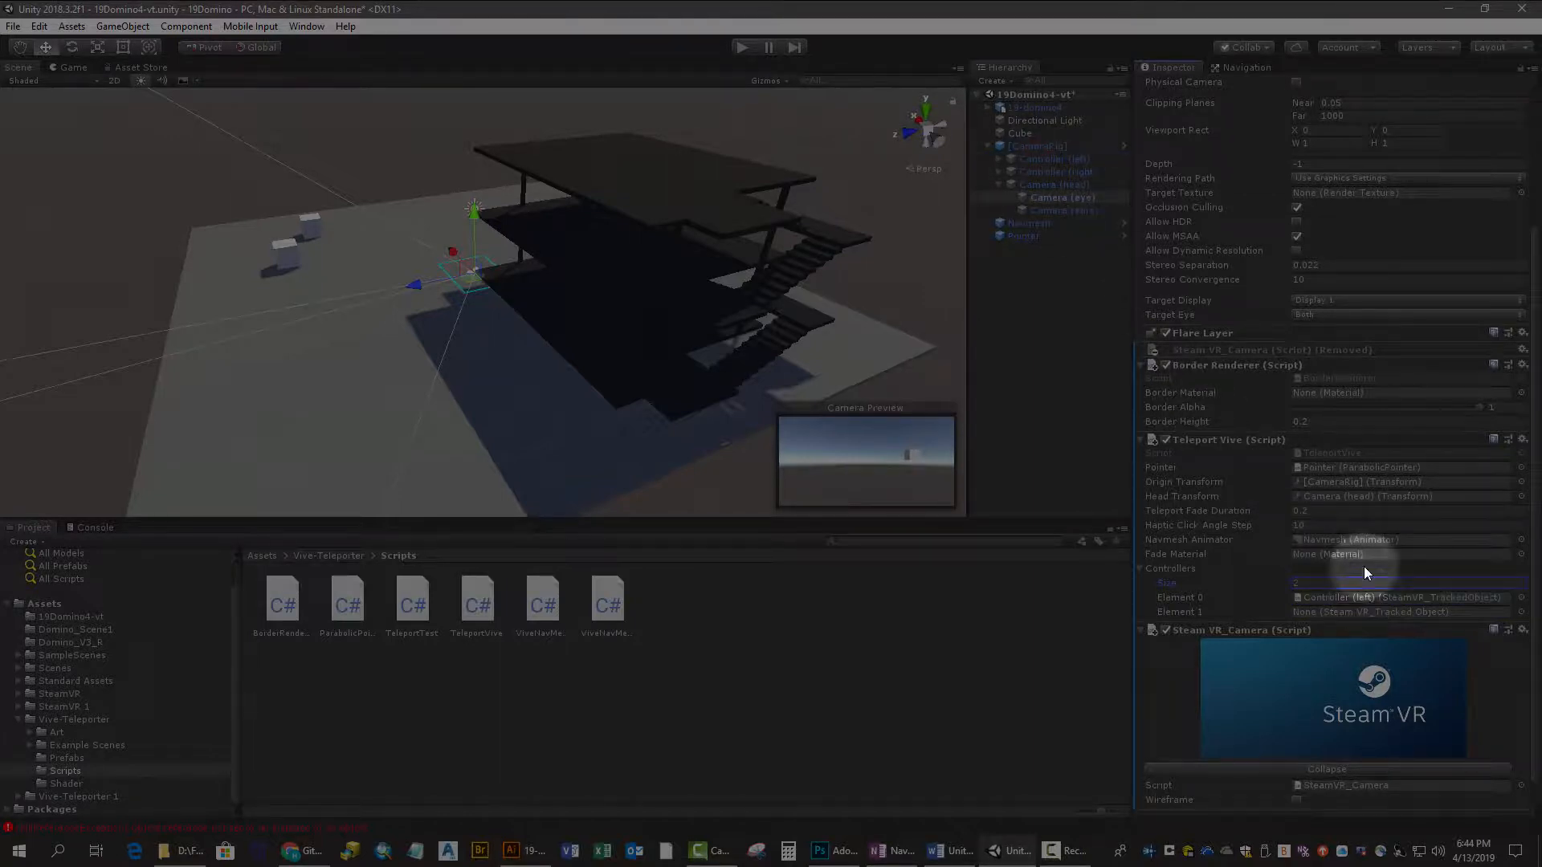
{"action": "left_click_drag", "start_coordinate": [1048, 171], "coordinate": [1377, 610]}
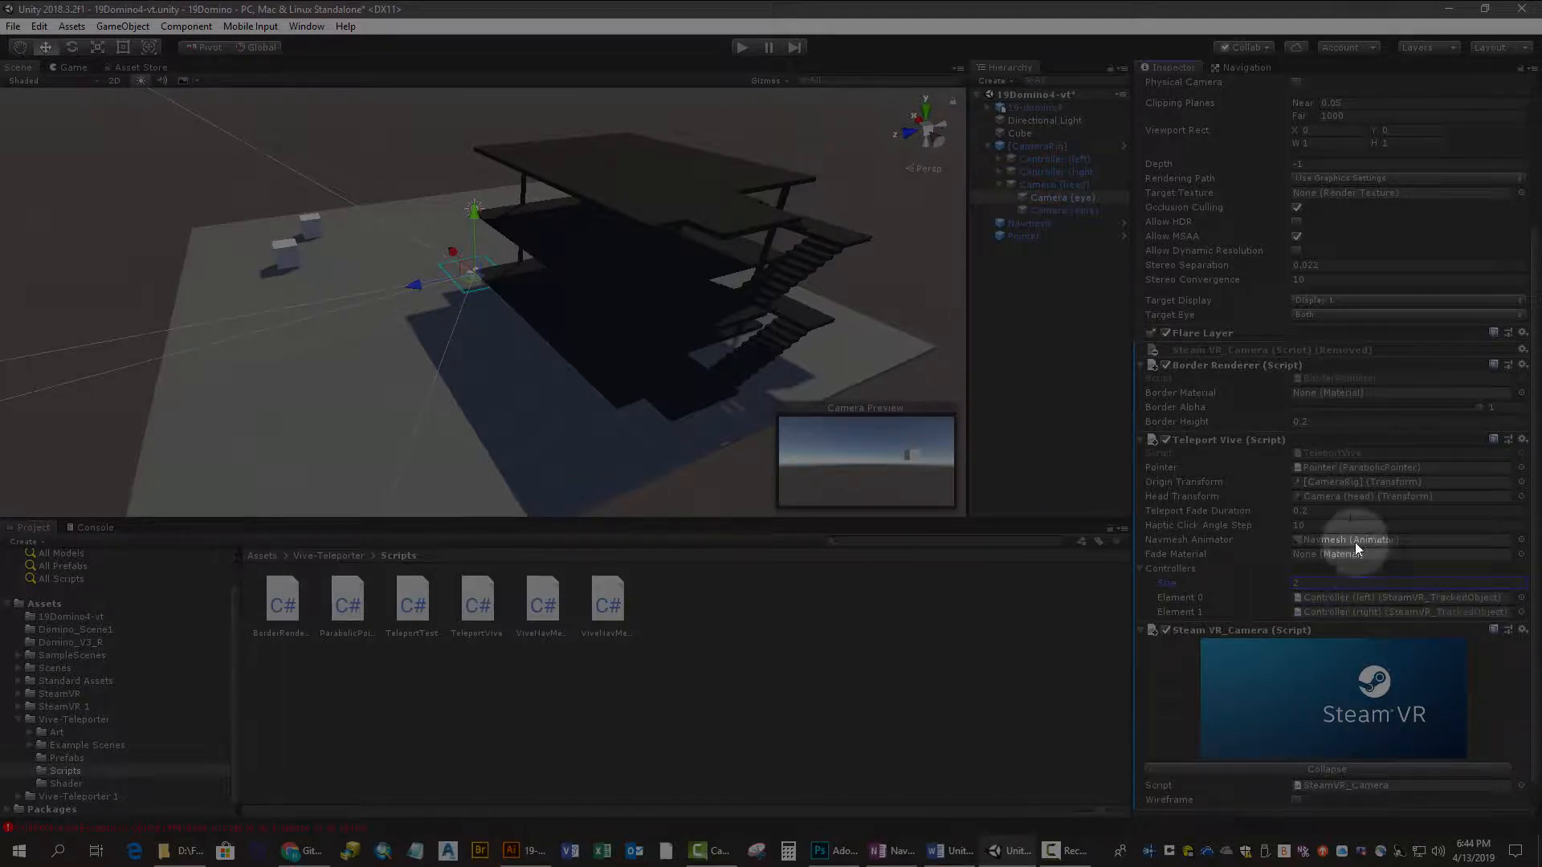
{"action": "left_click", "coordinate": [13, 26]}
{"action": "left_click", "coordinate": [30, 87]}
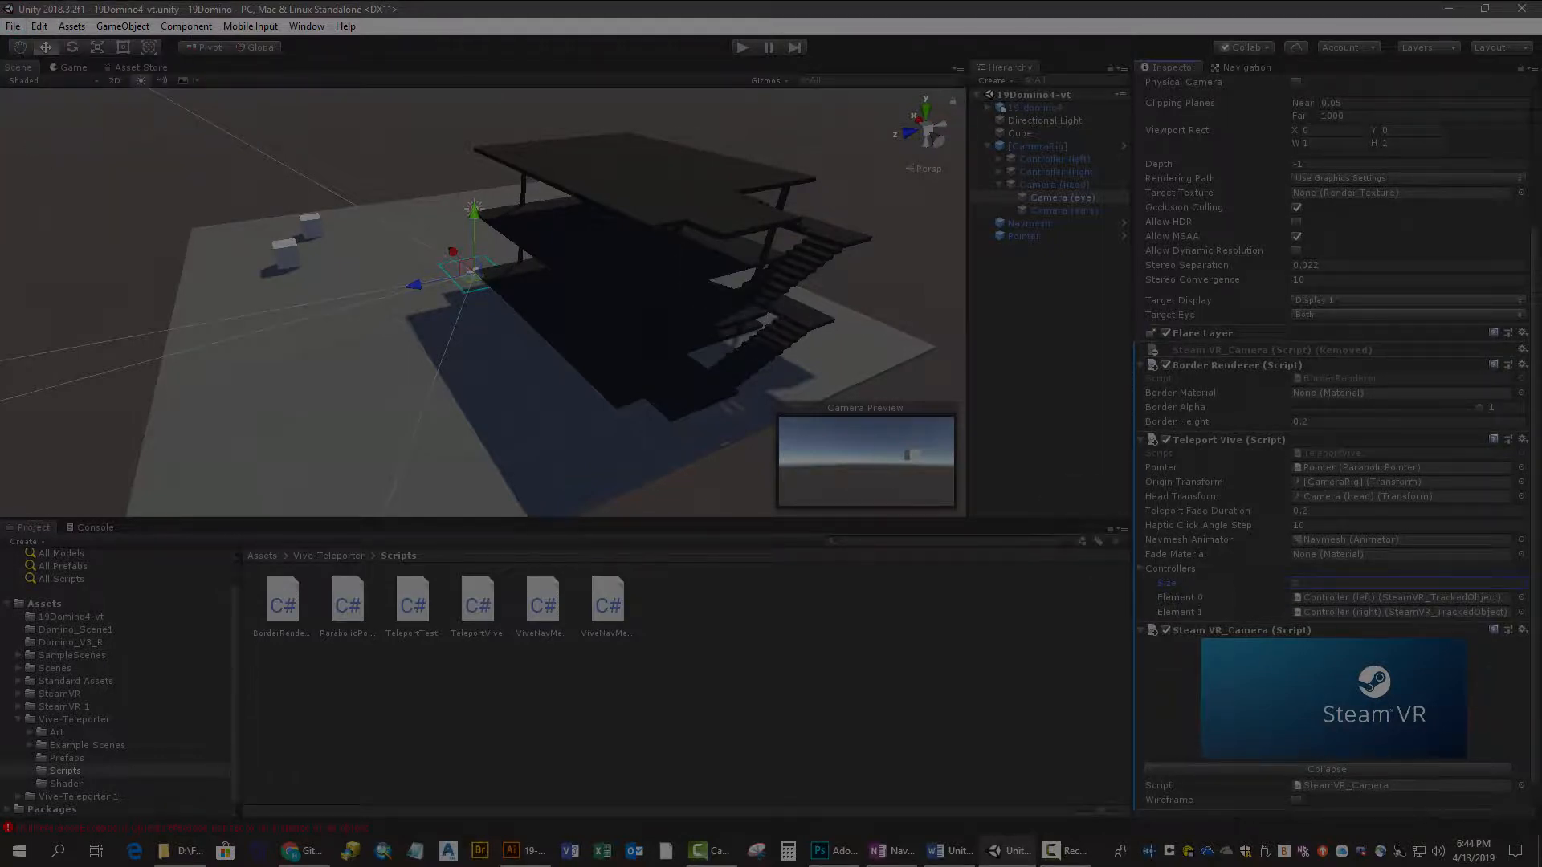
Assign the Navmesh object as Nav Mesh in the Pointer object's Parabolic Pointer component and save the scene.
{"action": "scroll", "coordinate": [1329, 450], "scroll_direction": "down", "scroll_amount": 1}
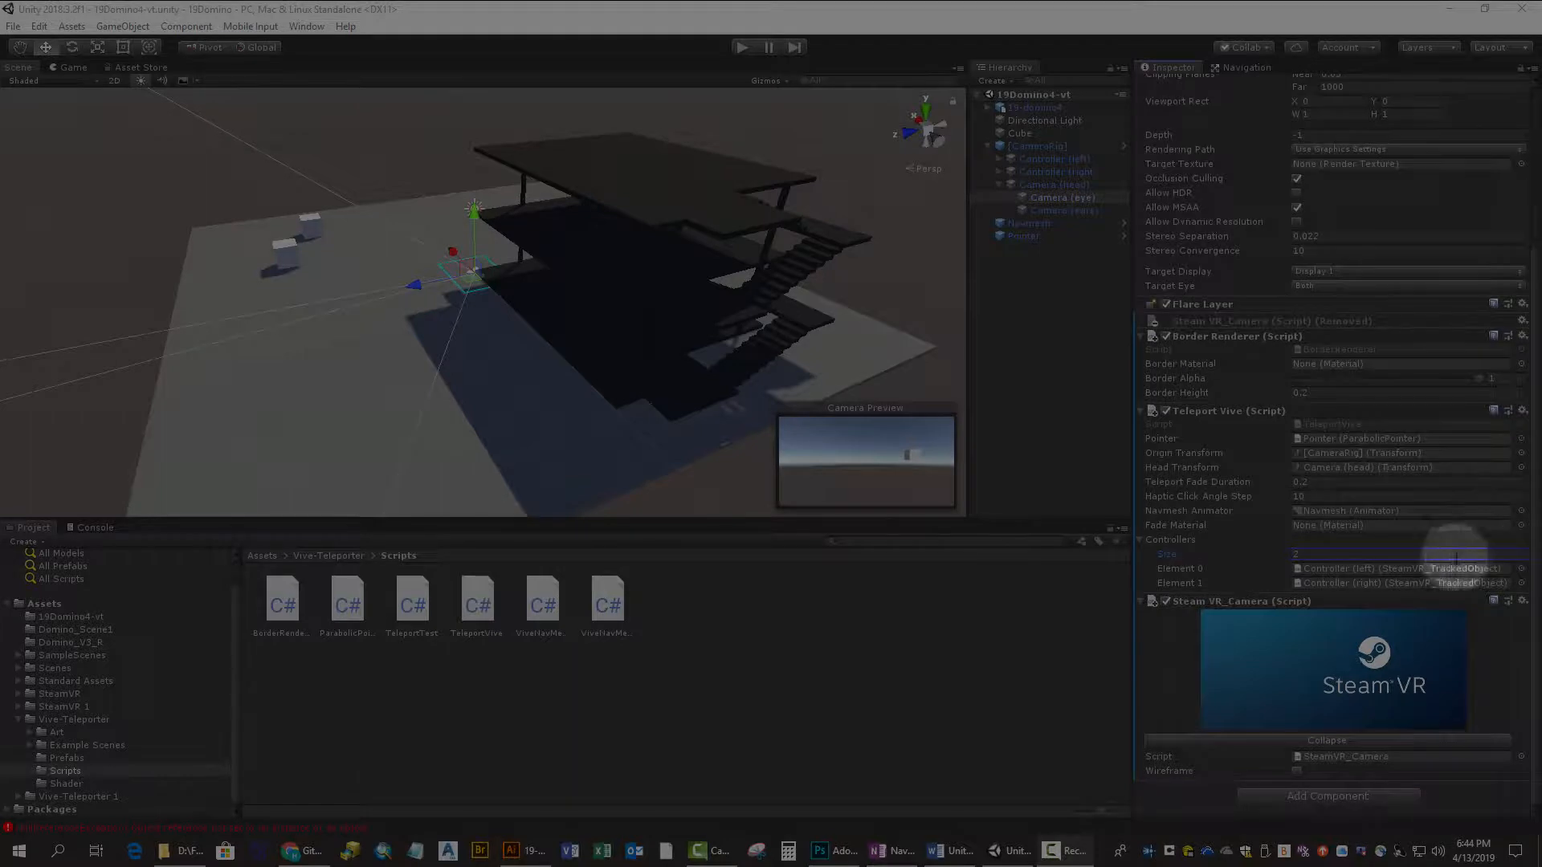
{"action": "left_click", "coordinate": [1018, 236]}
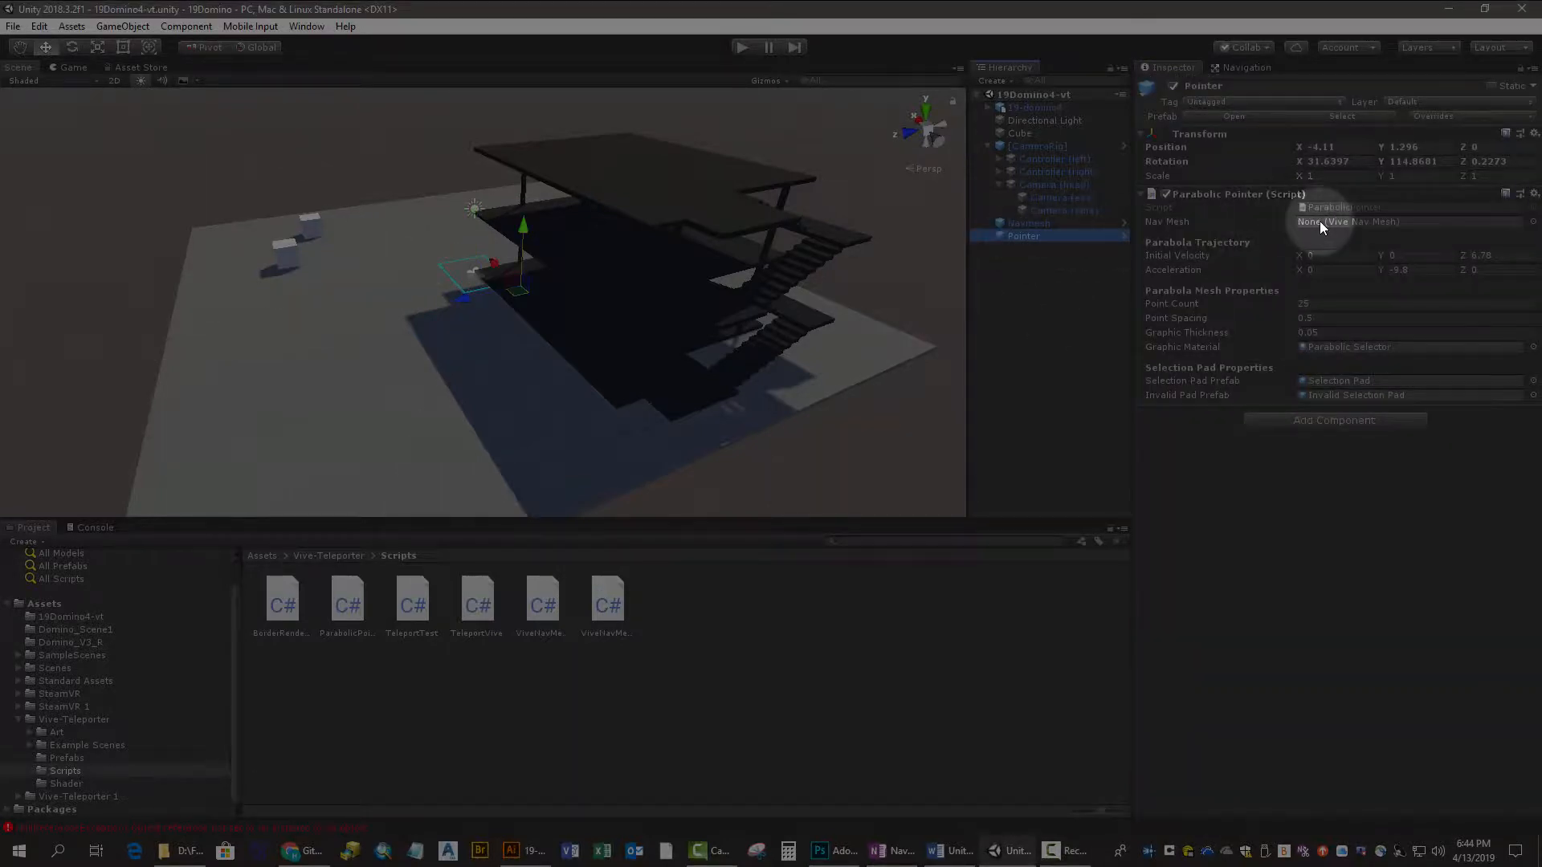
{"action": "left_click_drag", "start_coordinate": [1030, 224], "coordinate": [1307, 225]}
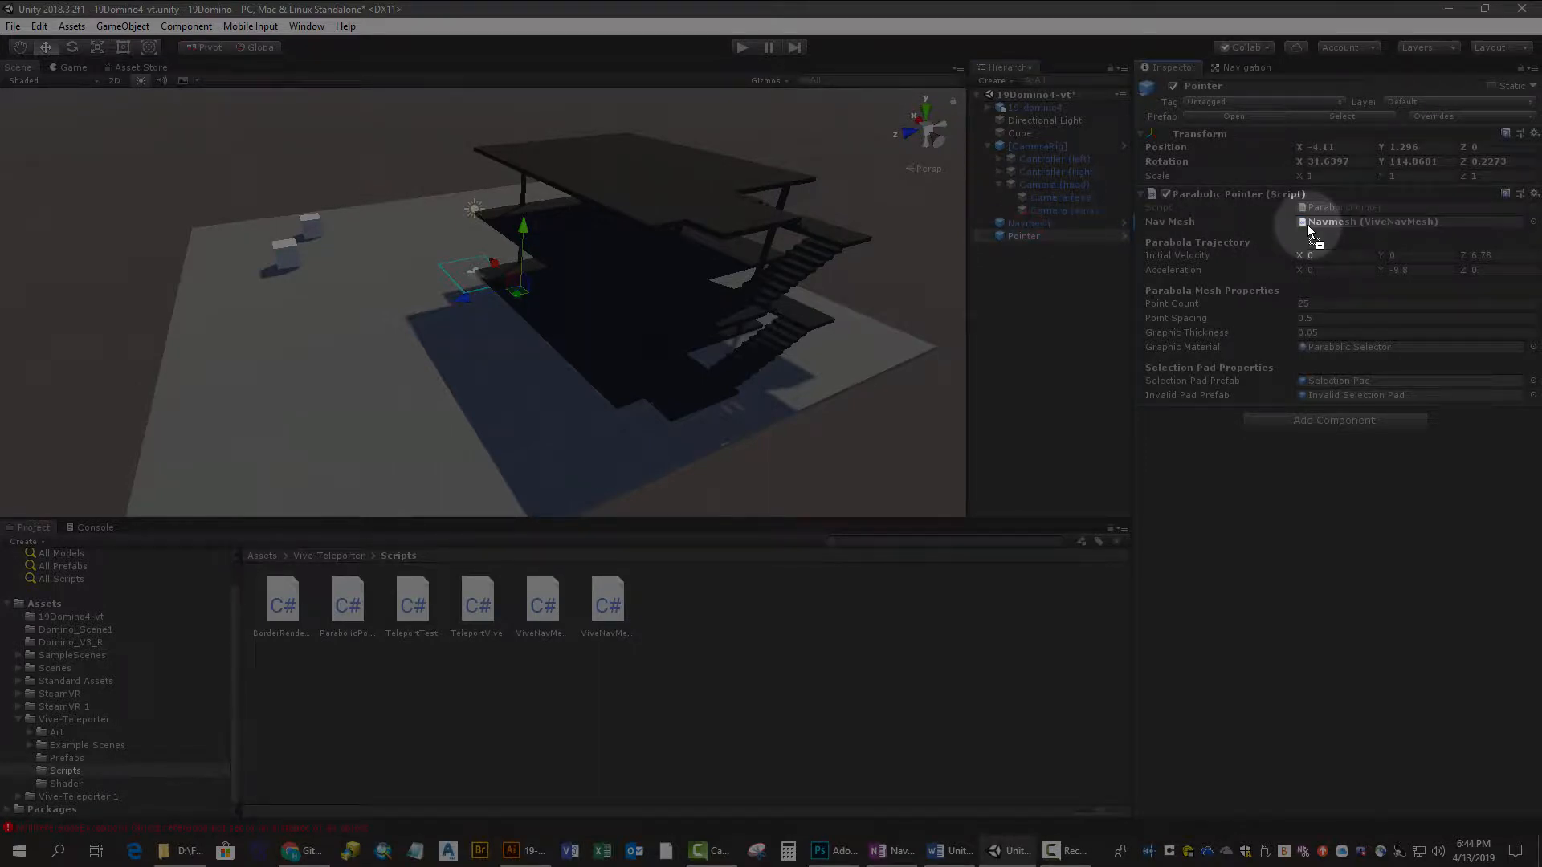
{"action": "left_click", "coordinate": [13, 26]}
{"action": "left_click", "coordinate": [40, 88]}
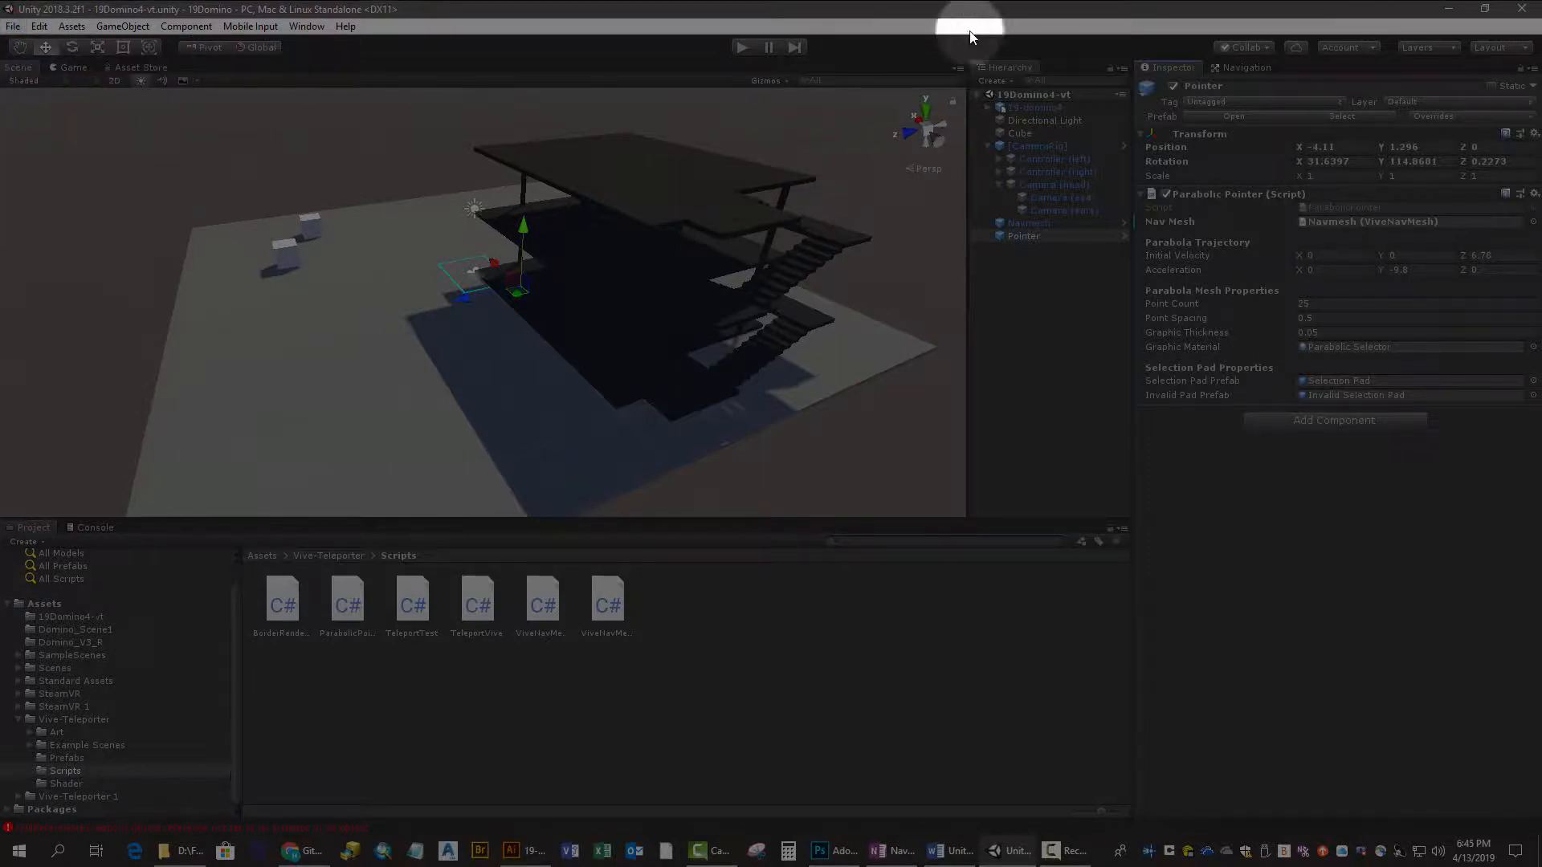
In the Navmesh object's Vive Nav Mesh component, toggle Not Walkable in the Area Mask and update the navmesh data.
{"action": "left_click", "coordinate": [1039, 225]}
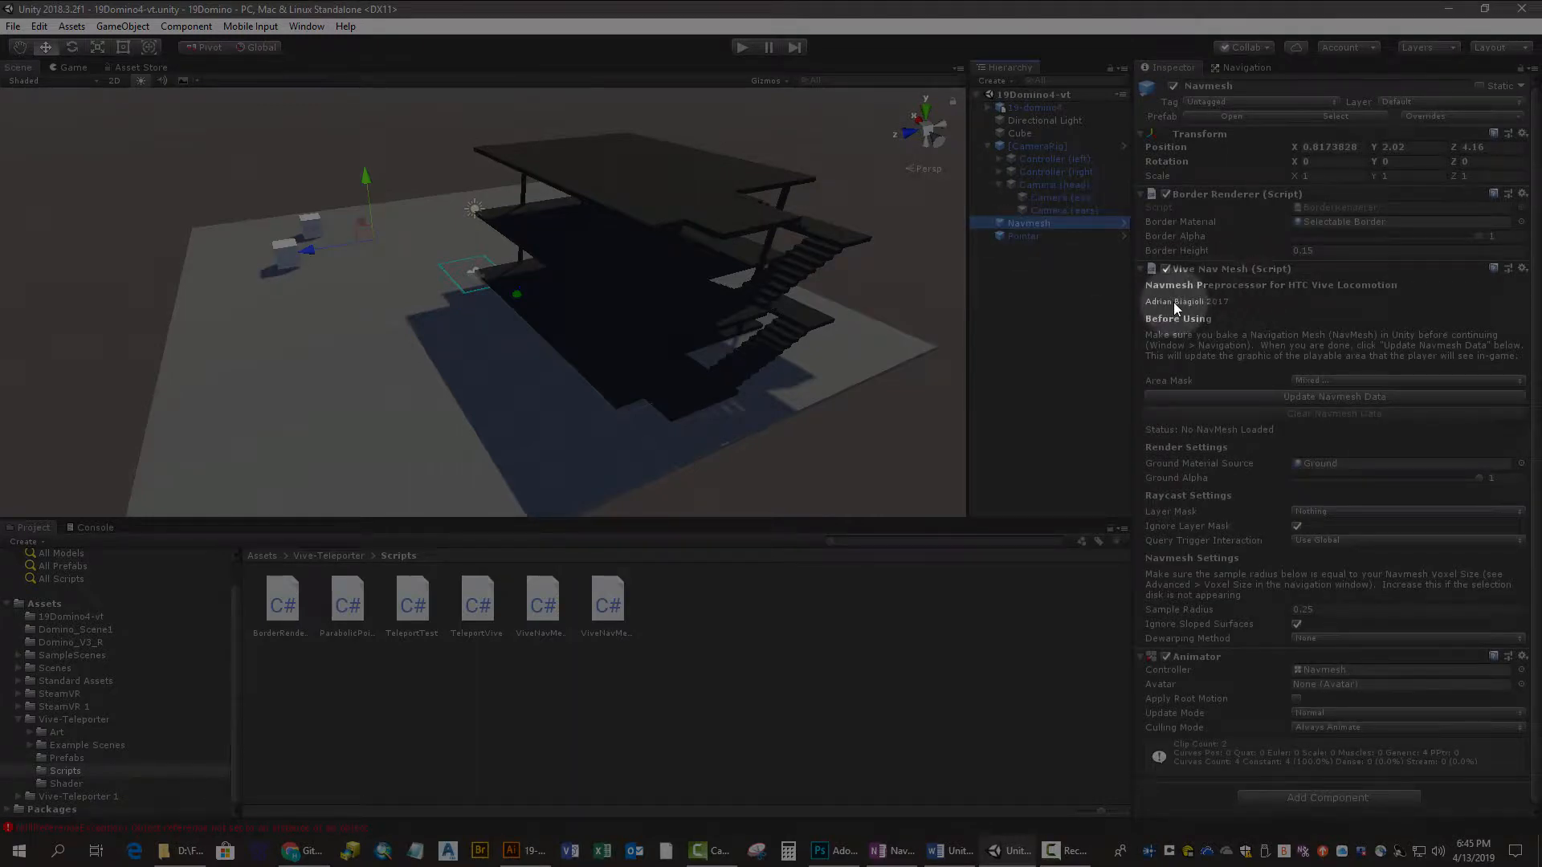
{"action": "left_click", "coordinate": [1327, 379]}
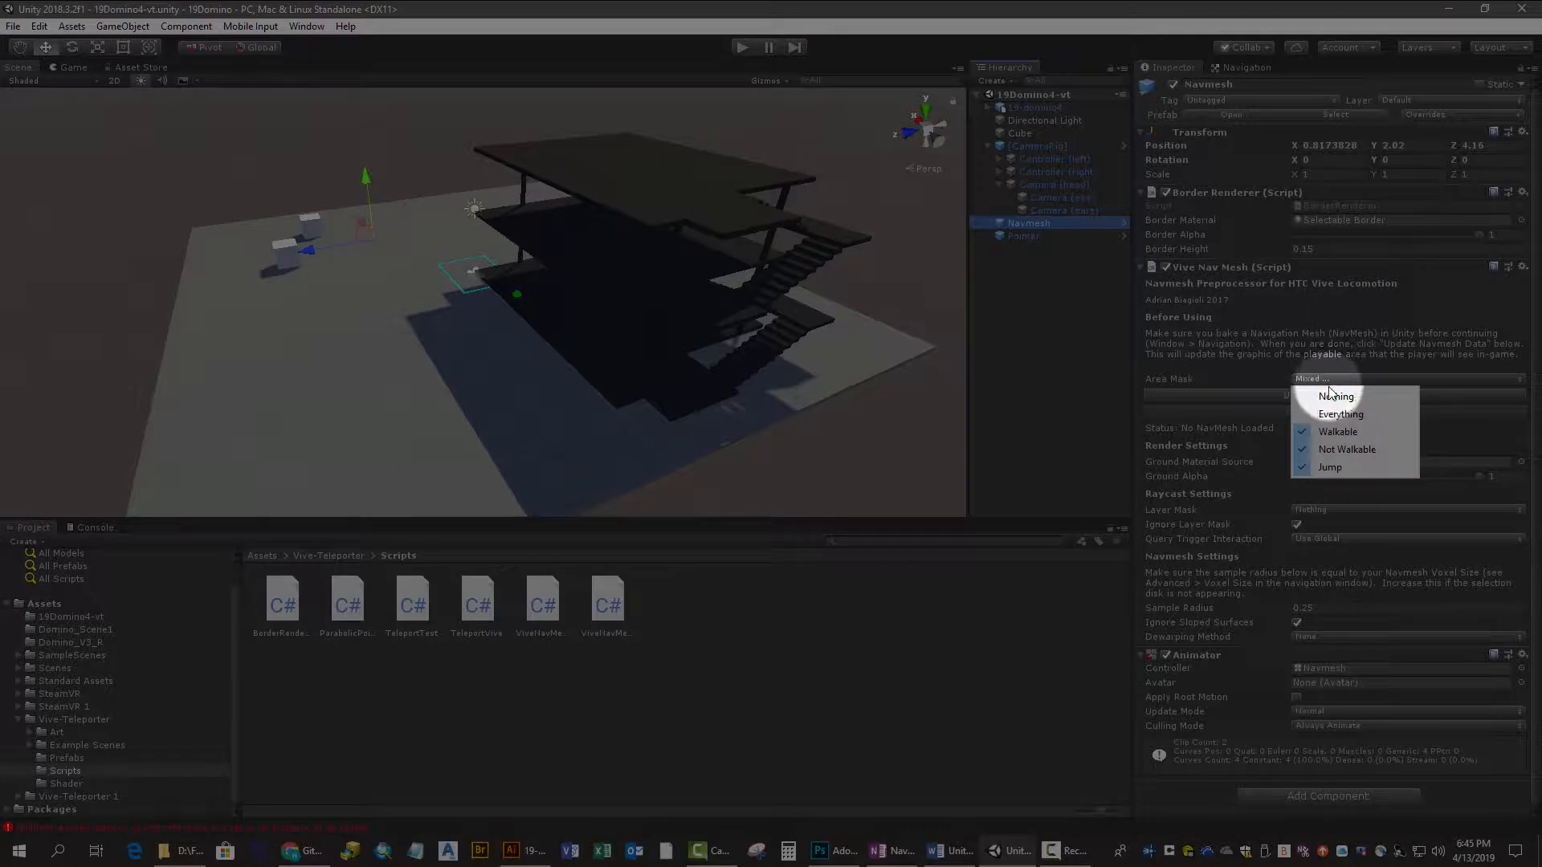
{"action": "left_click", "coordinate": [1335, 459]}
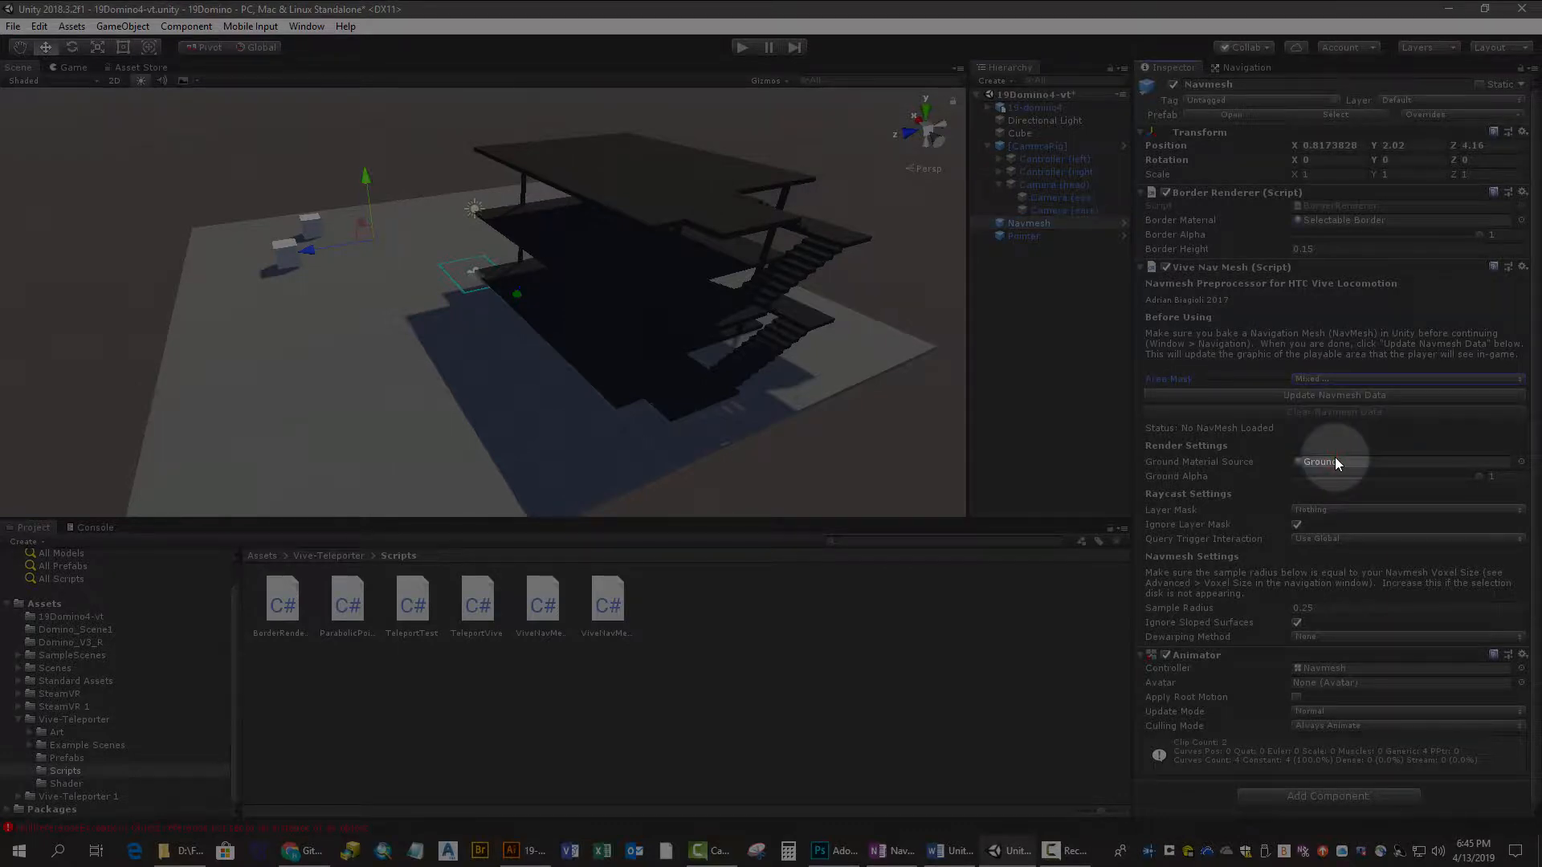
{"action": "left_click", "coordinate": [1331, 379]}
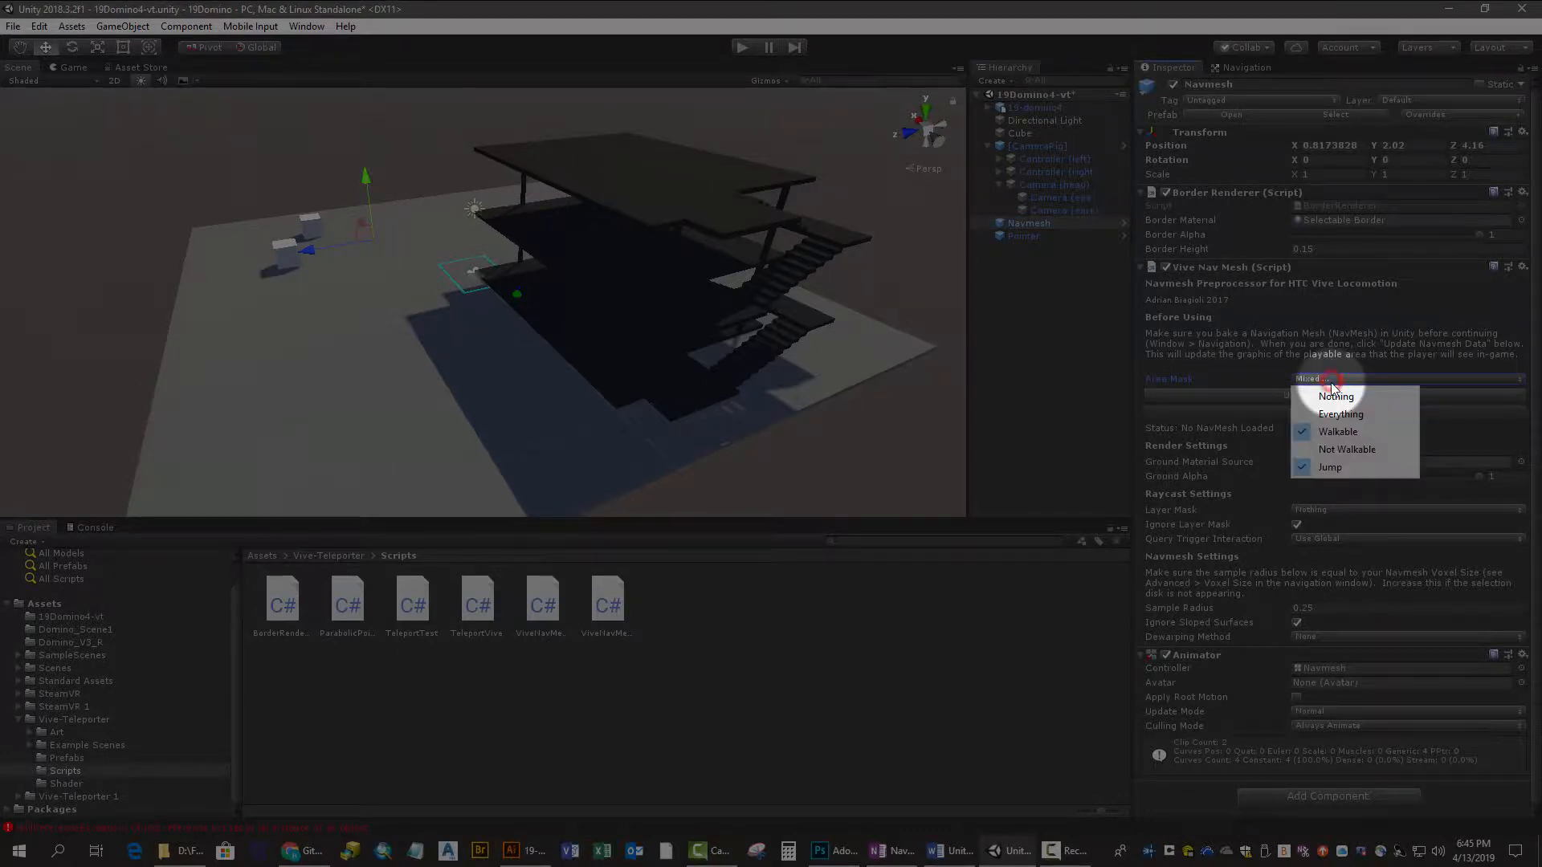
{"action": "left_click", "coordinate": [1338, 451]}
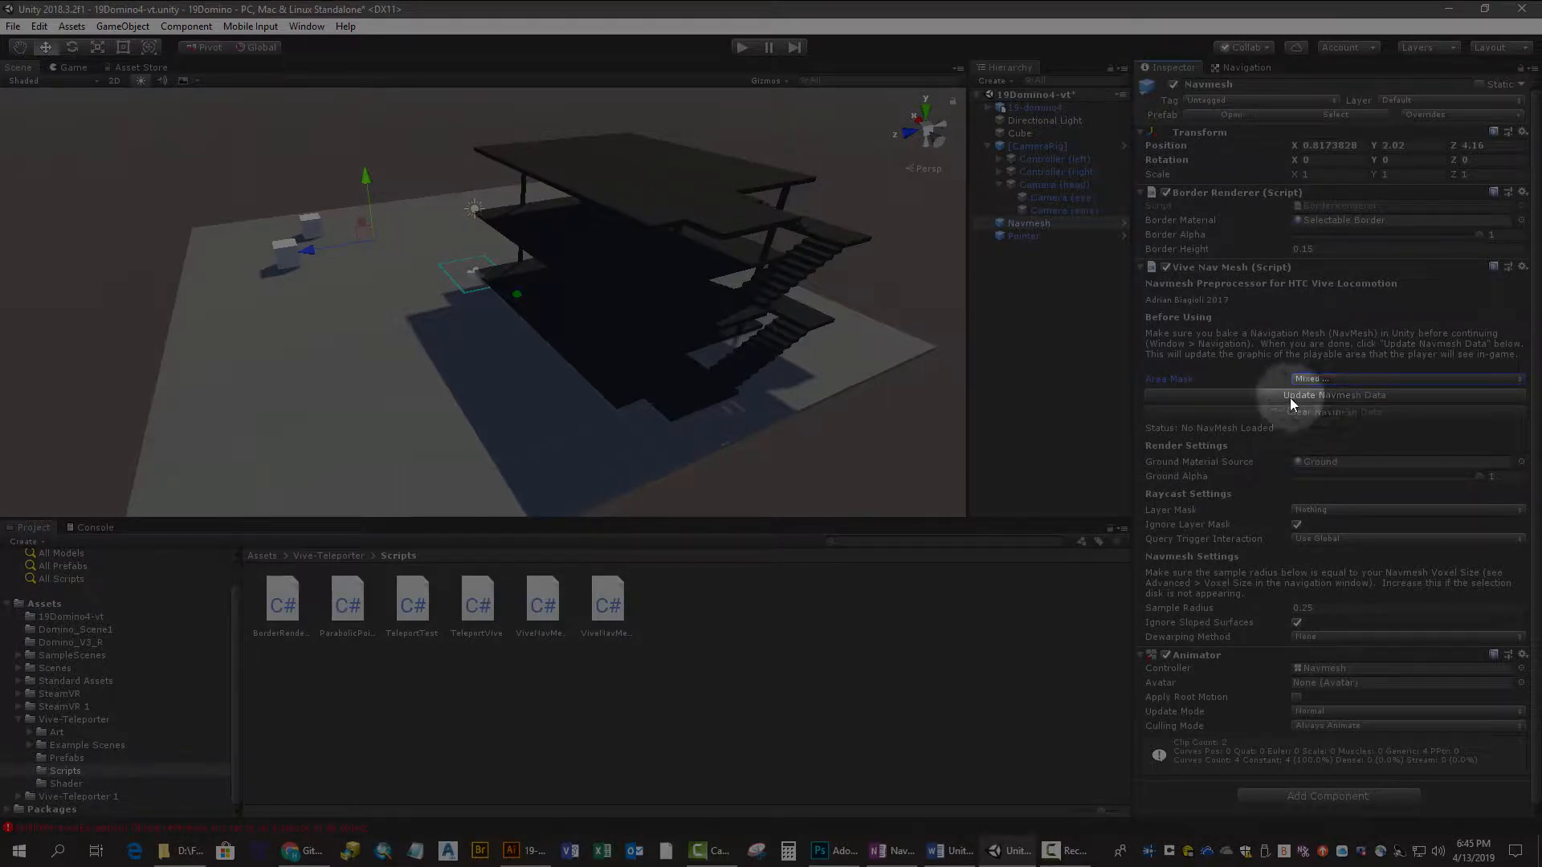
{"action": "left_click", "coordinate": [1290, 397]}
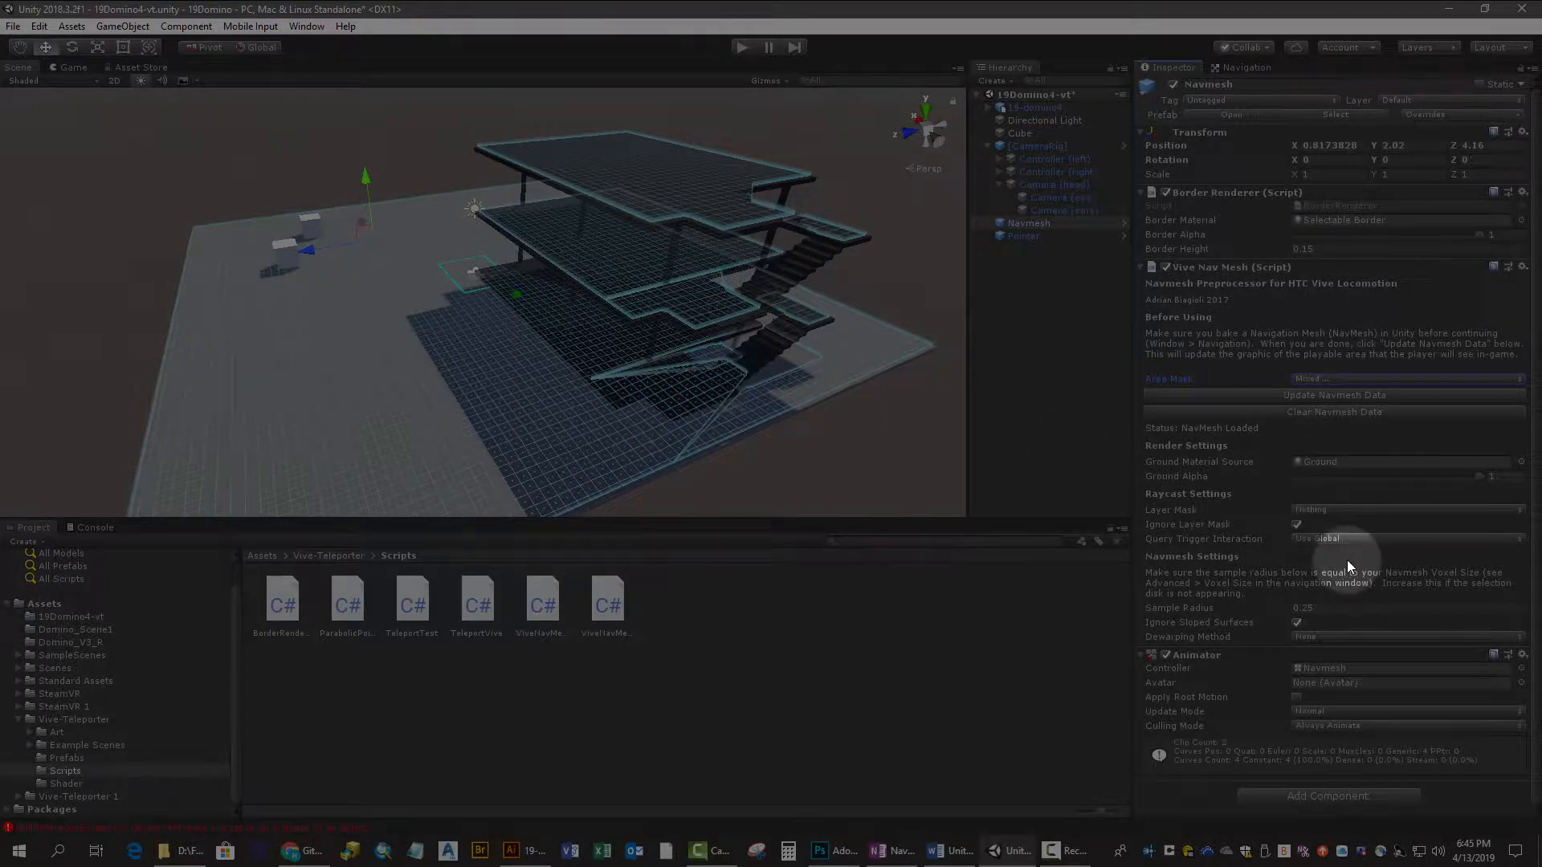
Turn off Ignore Sloped Surfaces for the Vive Nav Mesh, update its navmesh data again, and save the scene.
{"action": "left_click", "coordinate": [1298, 624]}
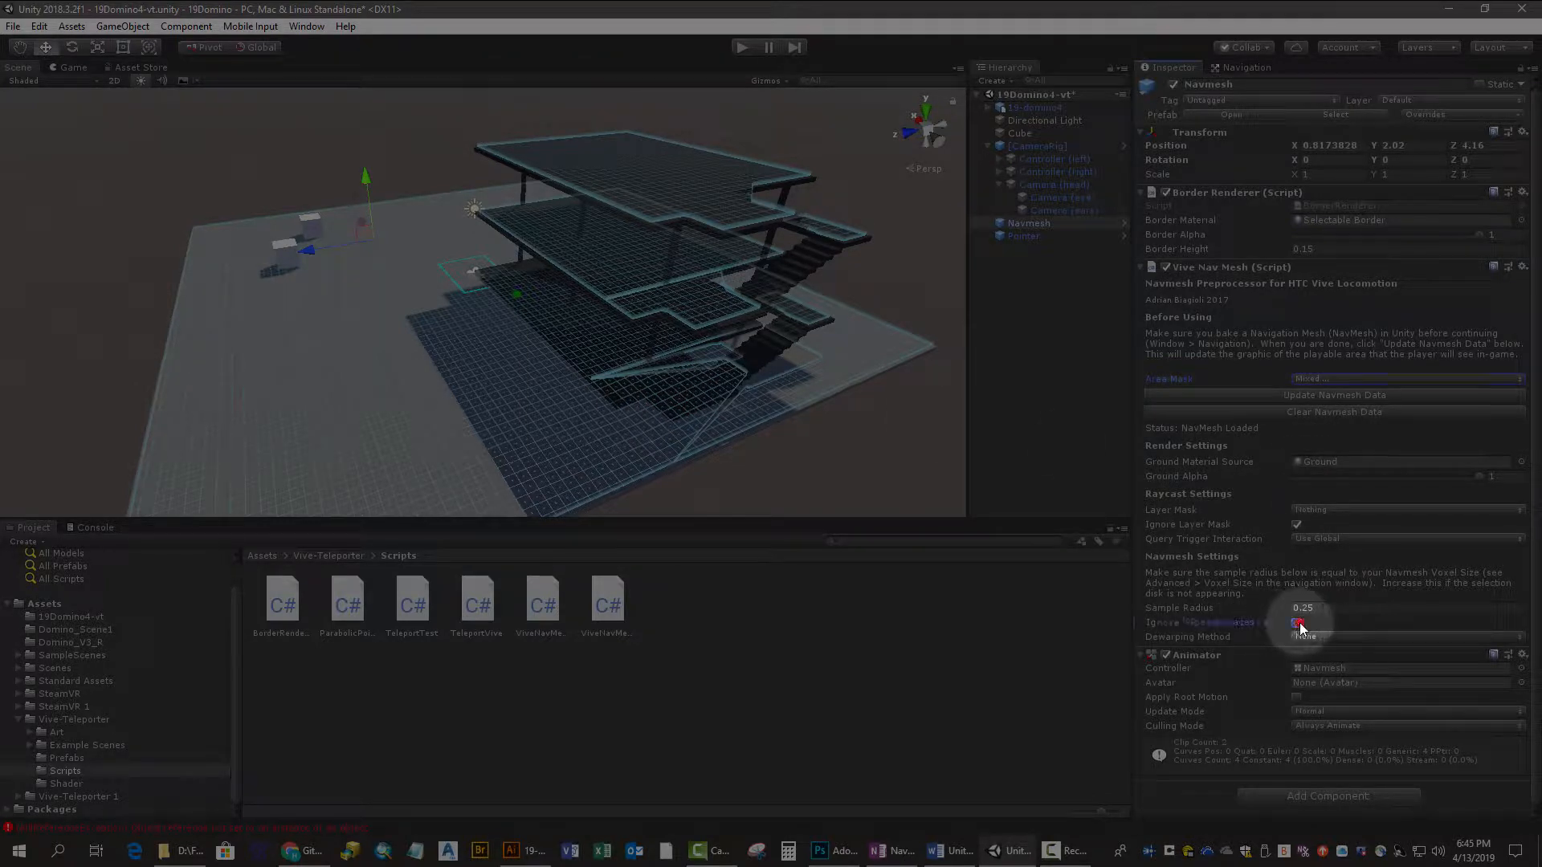
{"action": "left_click", "coordinate": [1268, 391]}
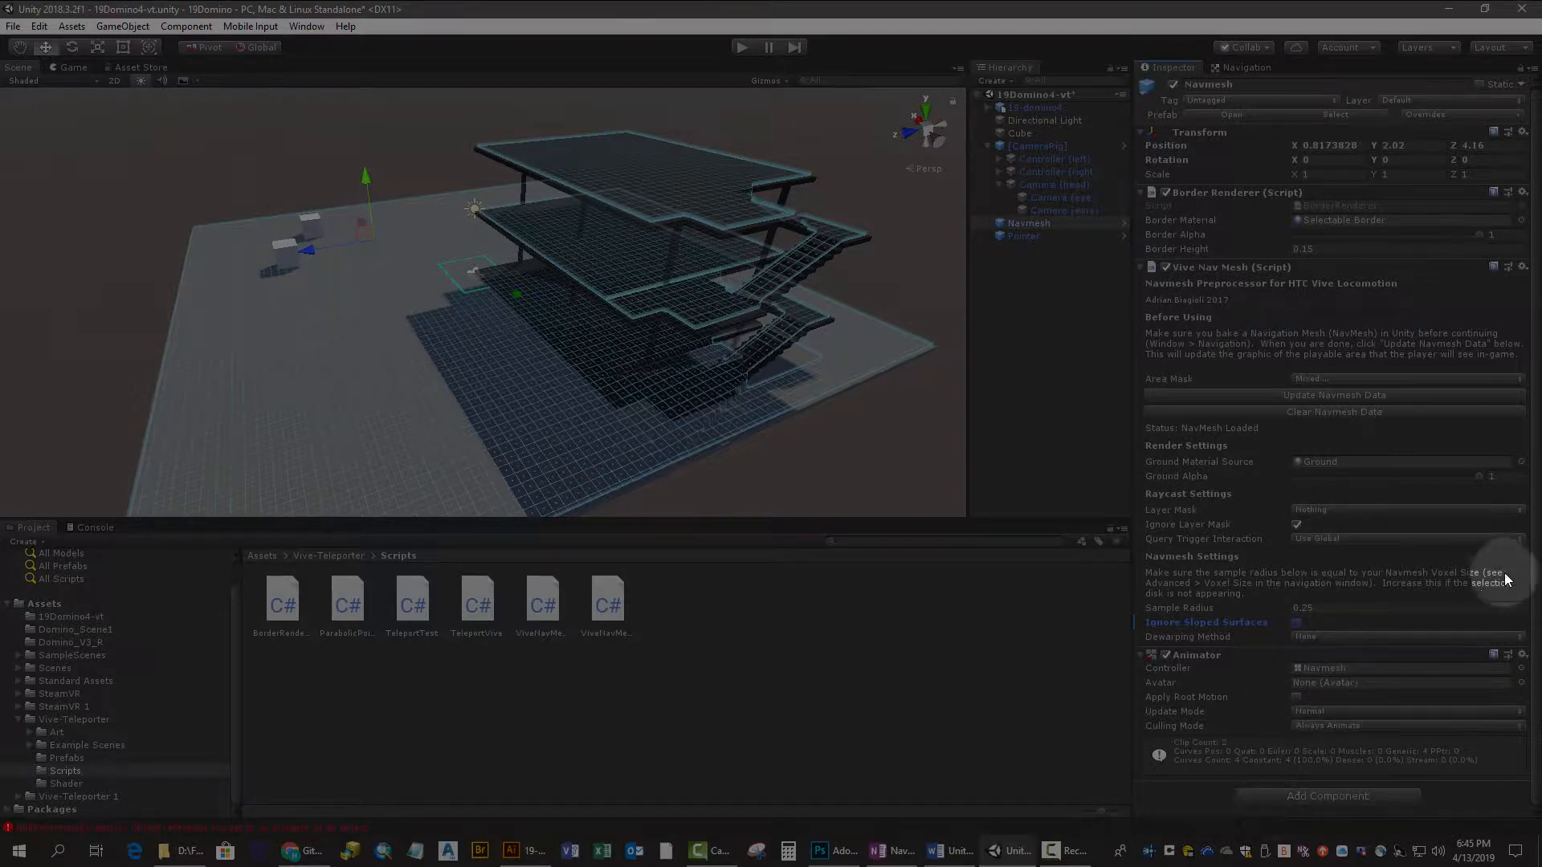
{"action": "left_click", "coordinate": [13, 26]}
{"action": "left_click", "coordinate": [55, 90]}
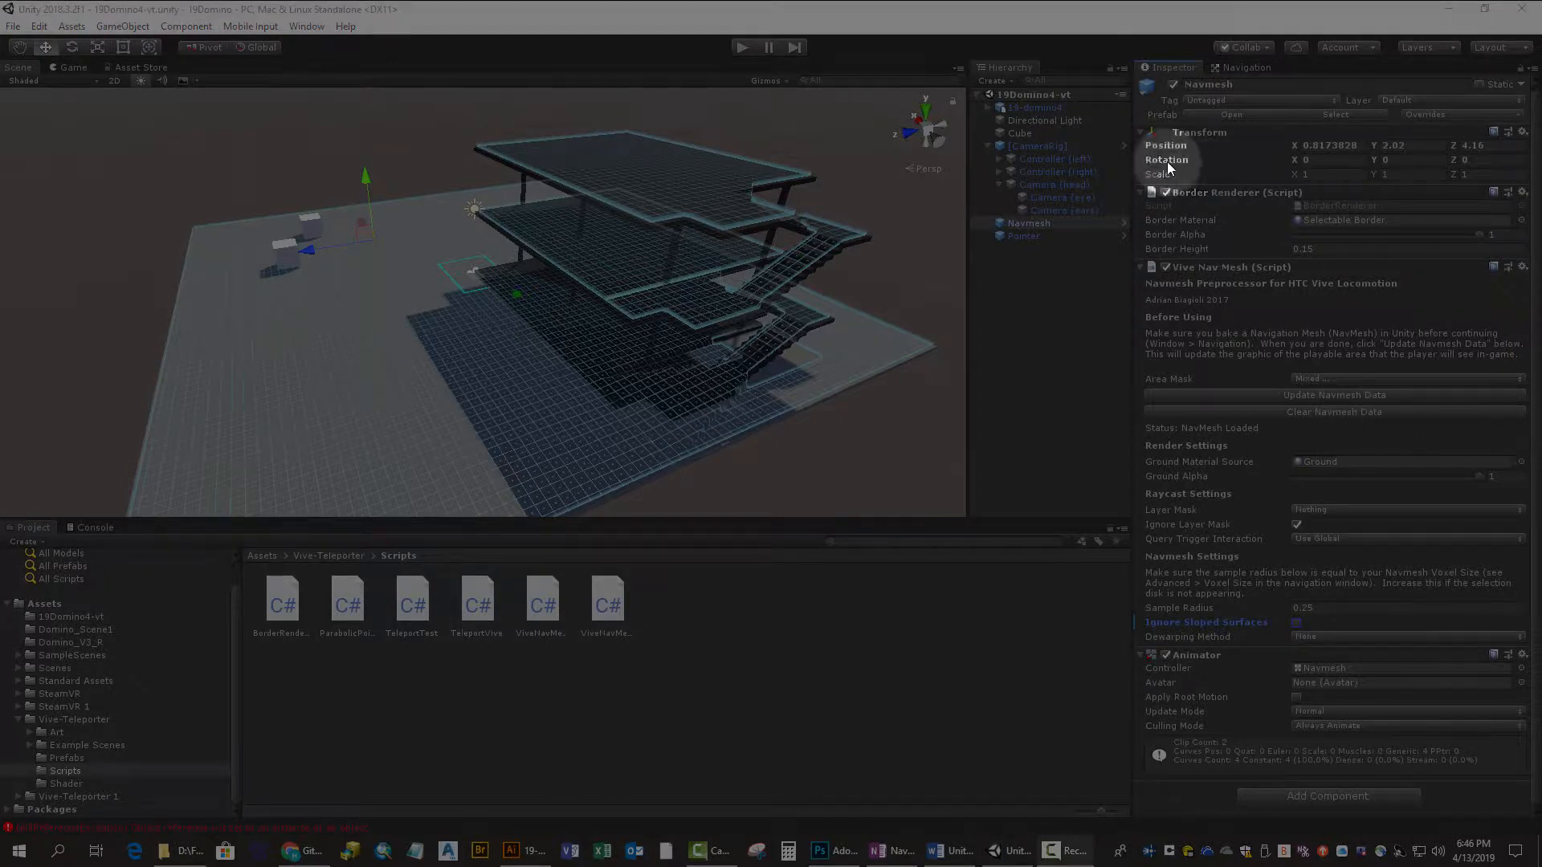
Assign the FadeBlack material as Fade Material in Camera (eye)'s Teleport Vive component and save the scene.
{"action": "left_click", "coordinate": [1047, 201]}
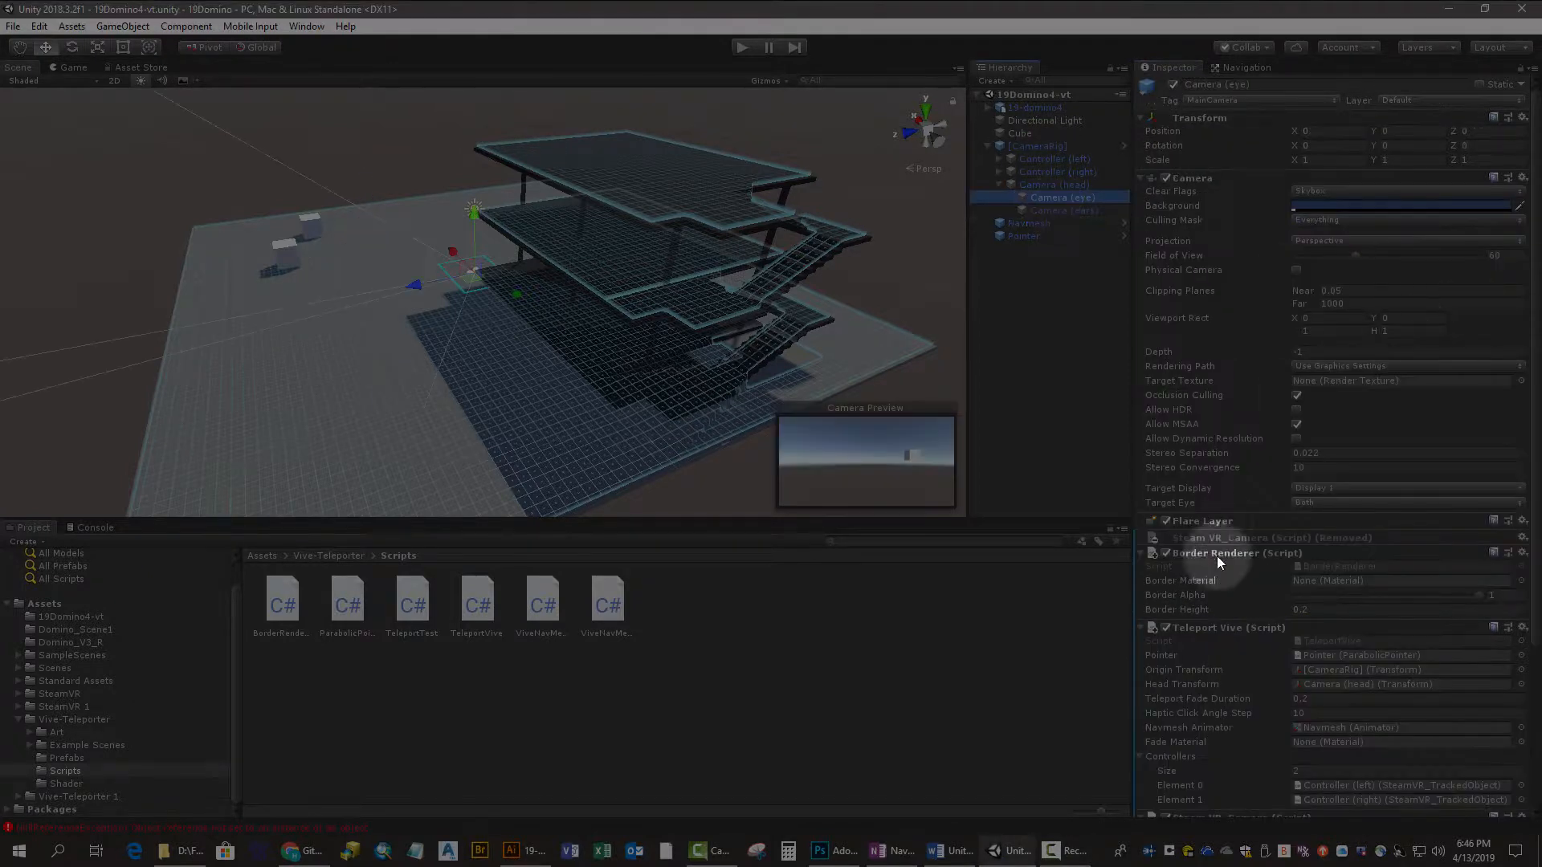
{"action": "scroll", "coordinate": [1345, 649], "scroll_direction": "down", "scroll_amount": 3}
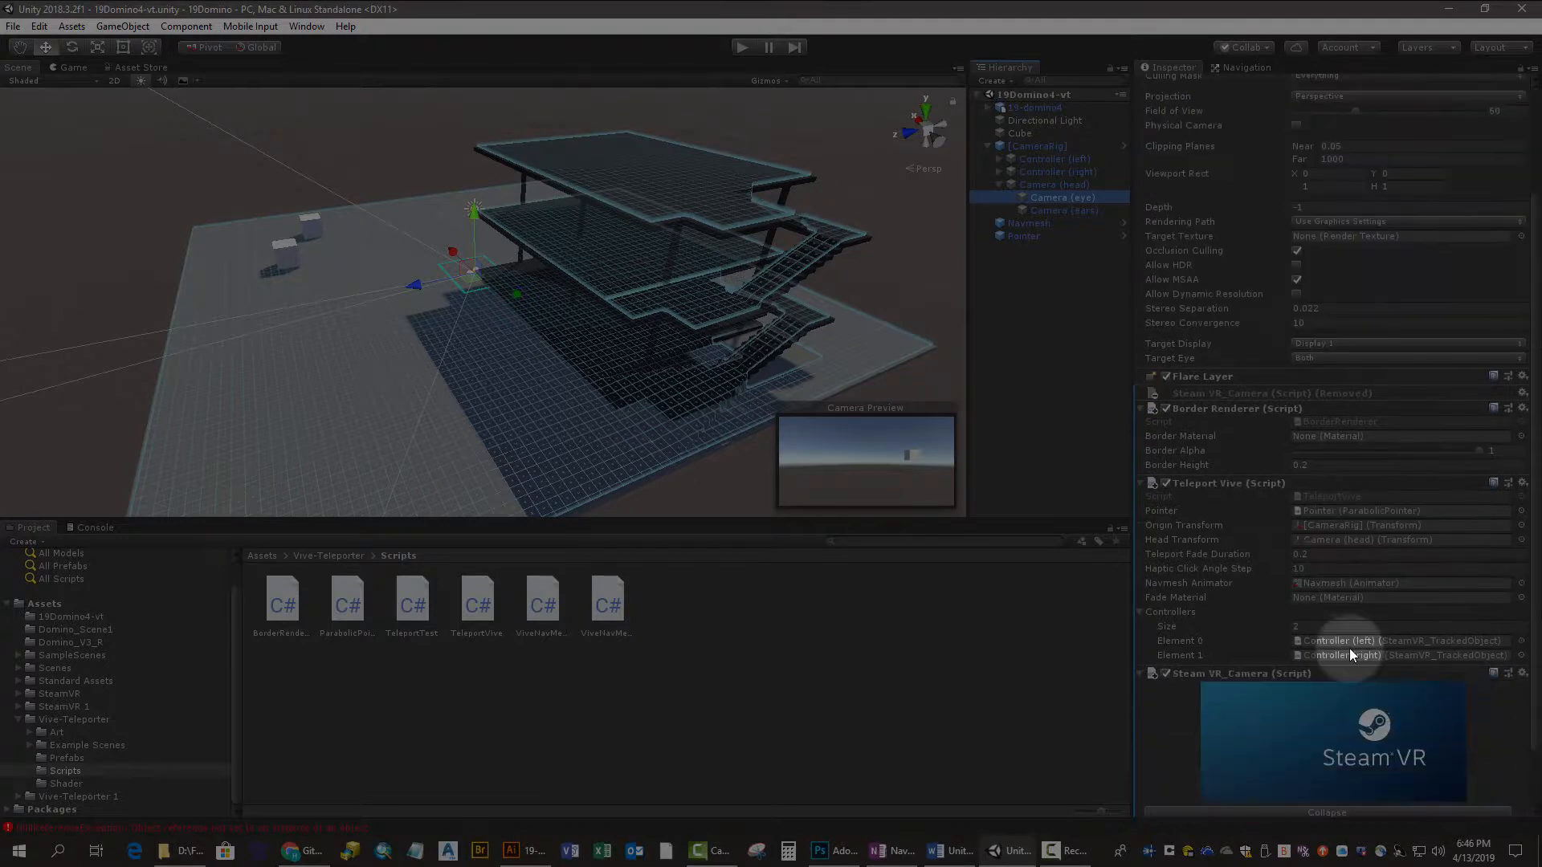
{"action": "left_click", "coordinate": [1305, 598]}
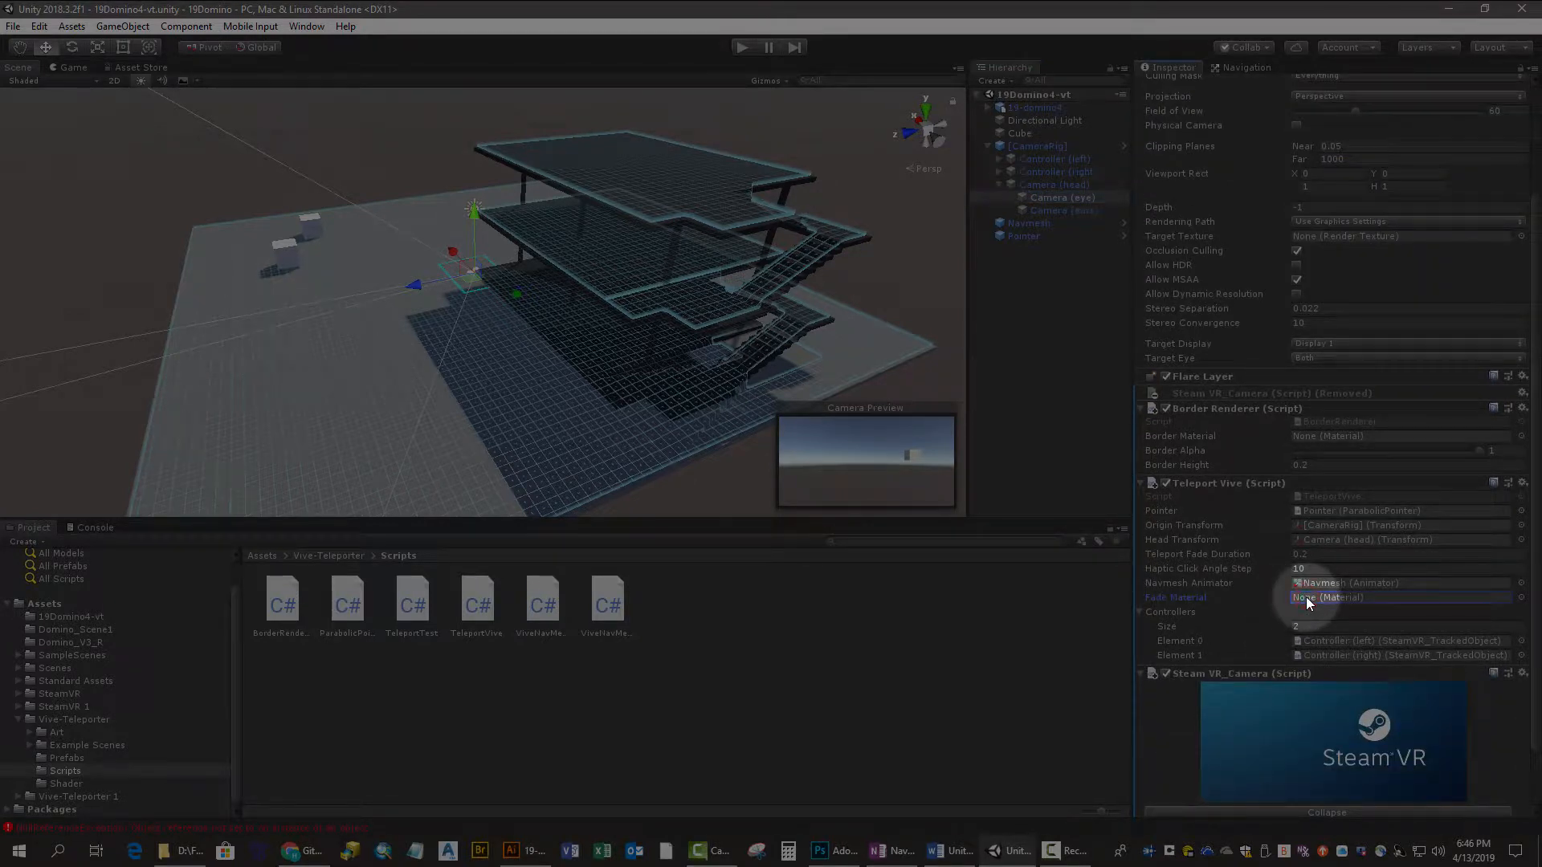
{"action": "left_click", "coordinate": [1520, 598]}
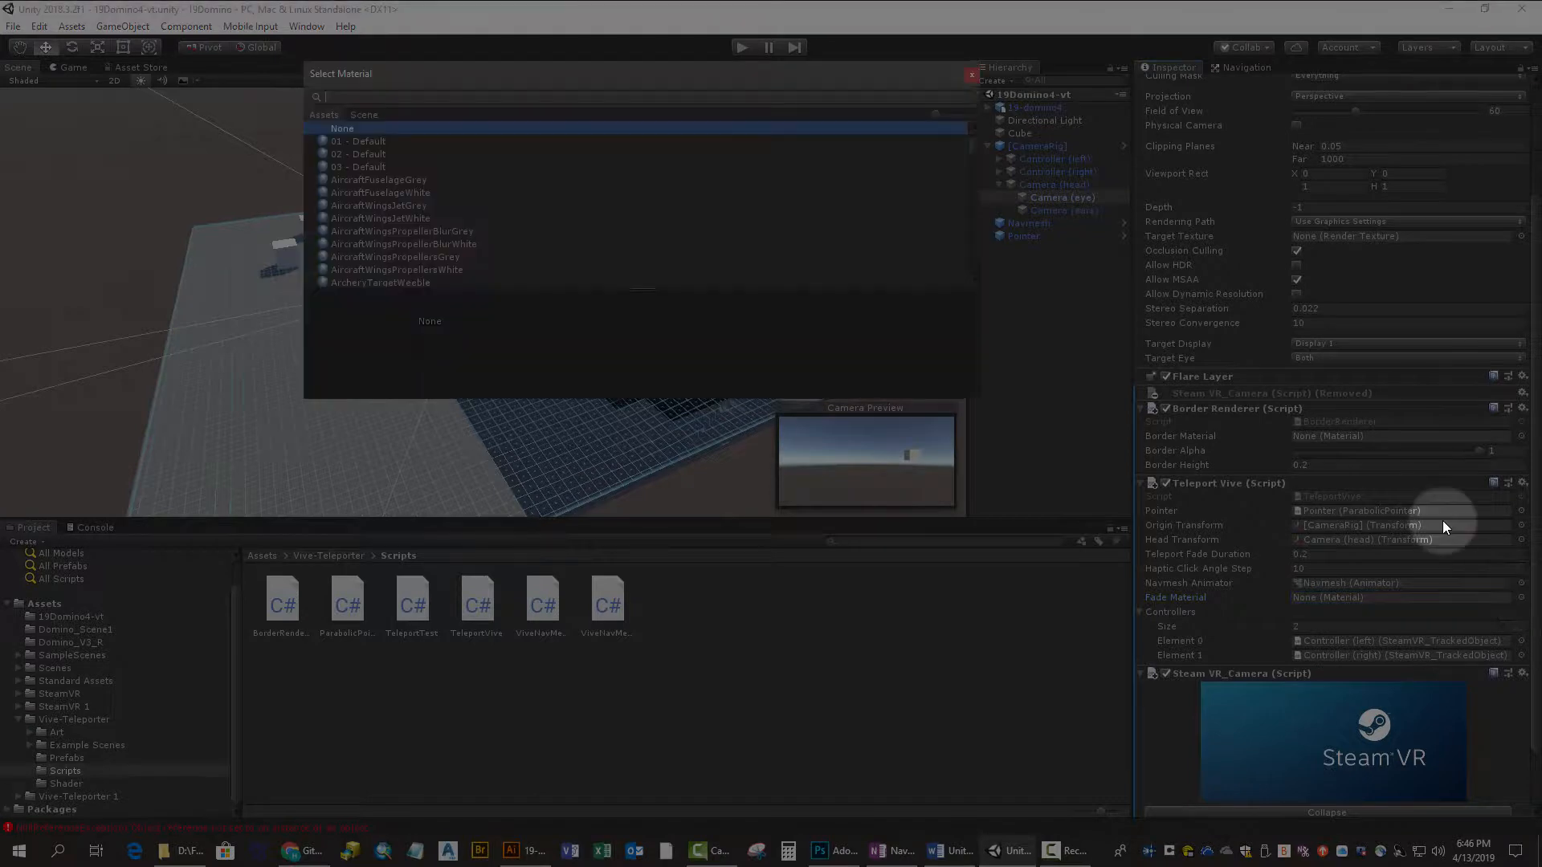
{"action": "left_click", "coordinate": [423, 94]}
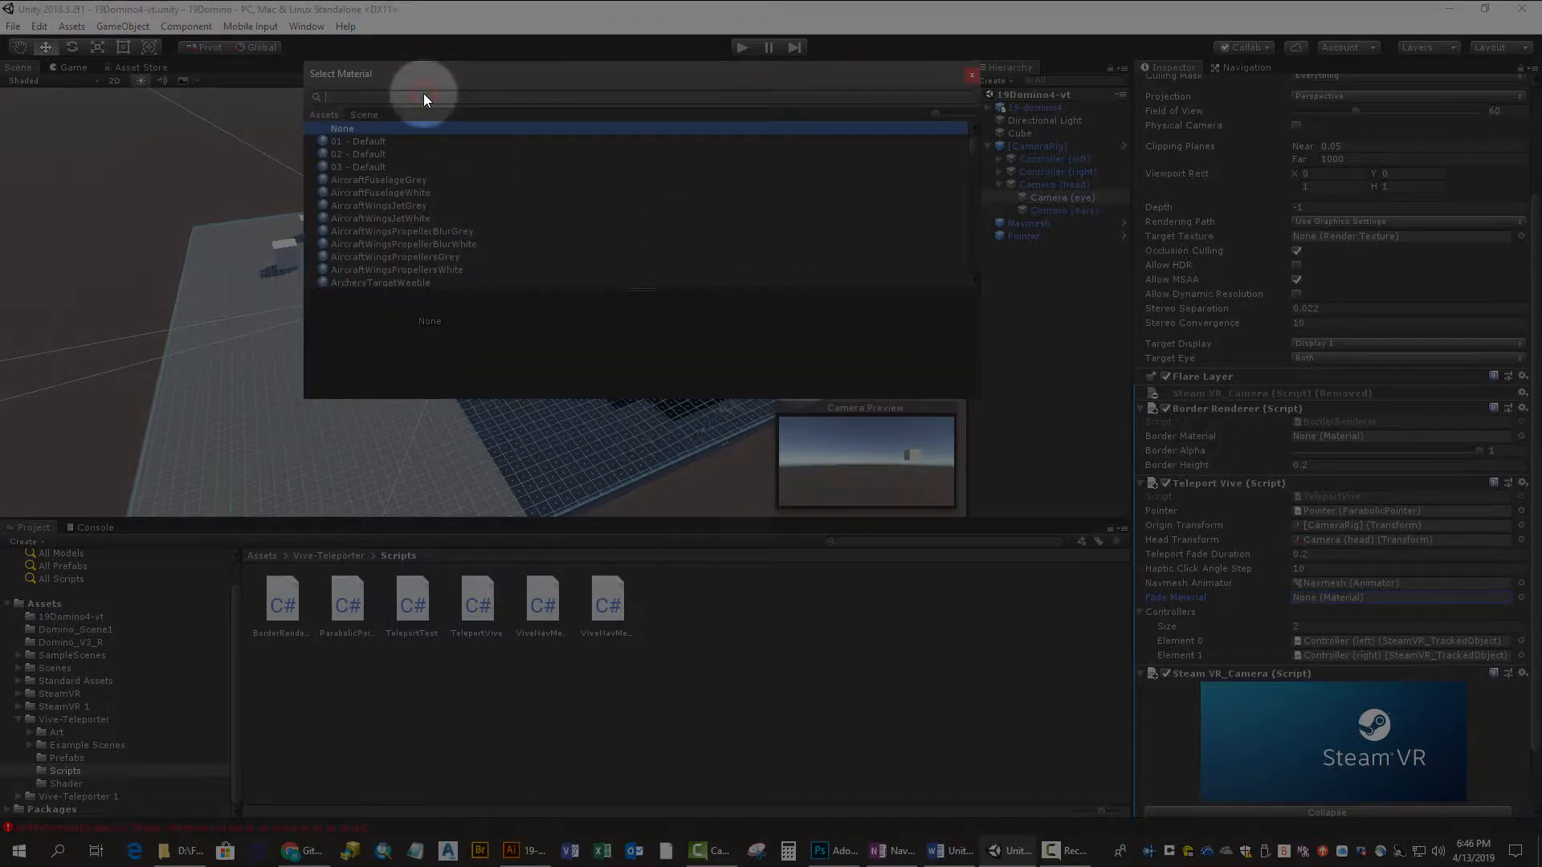
{"action": "type", "text": "fade"}
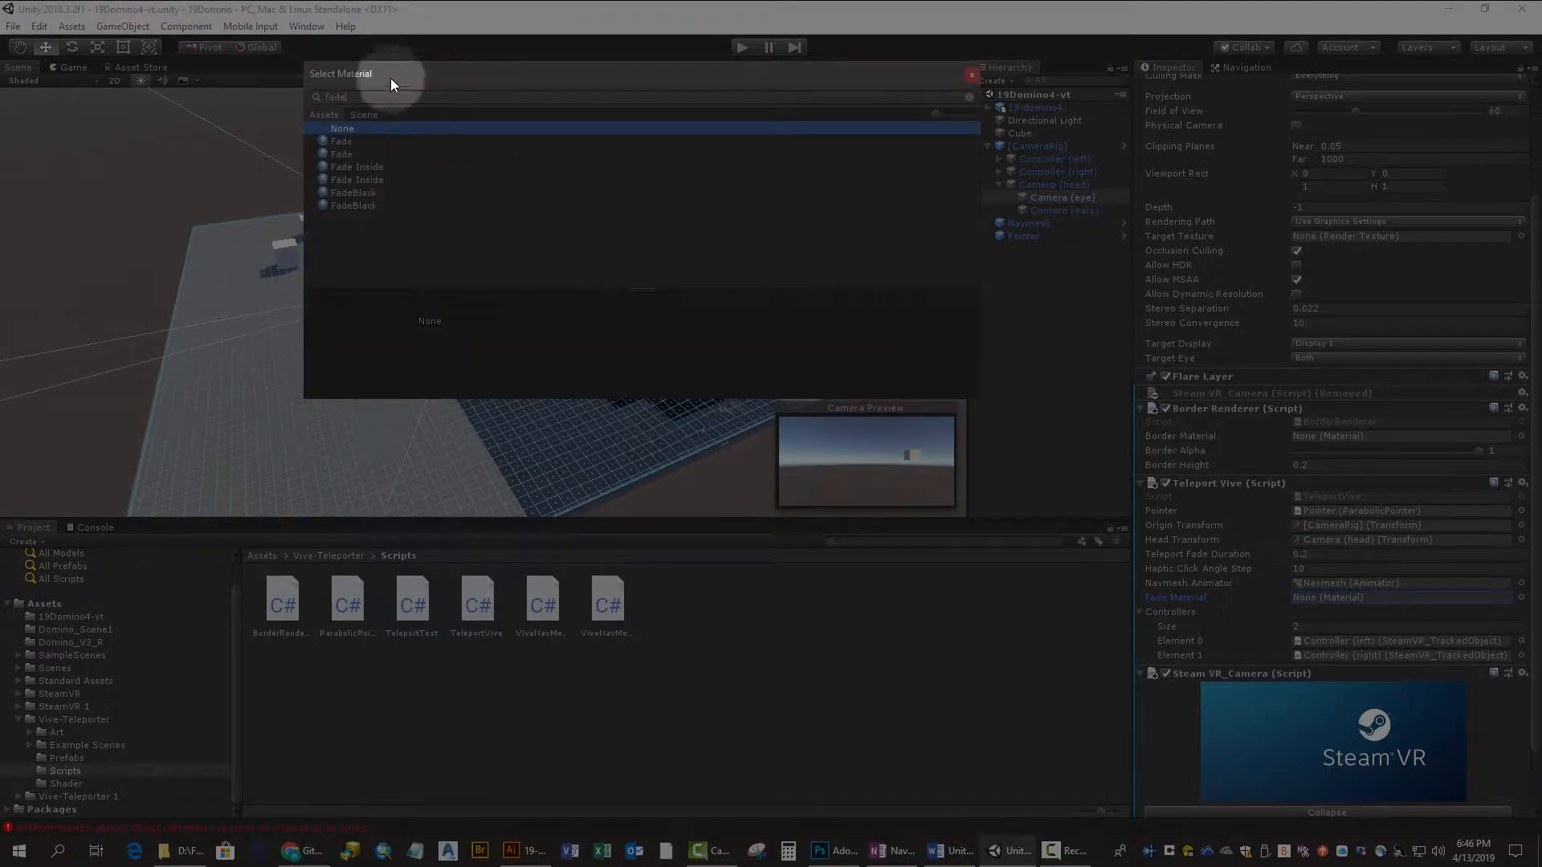
{"action": "double_click", "coordinate": [340, 196]}
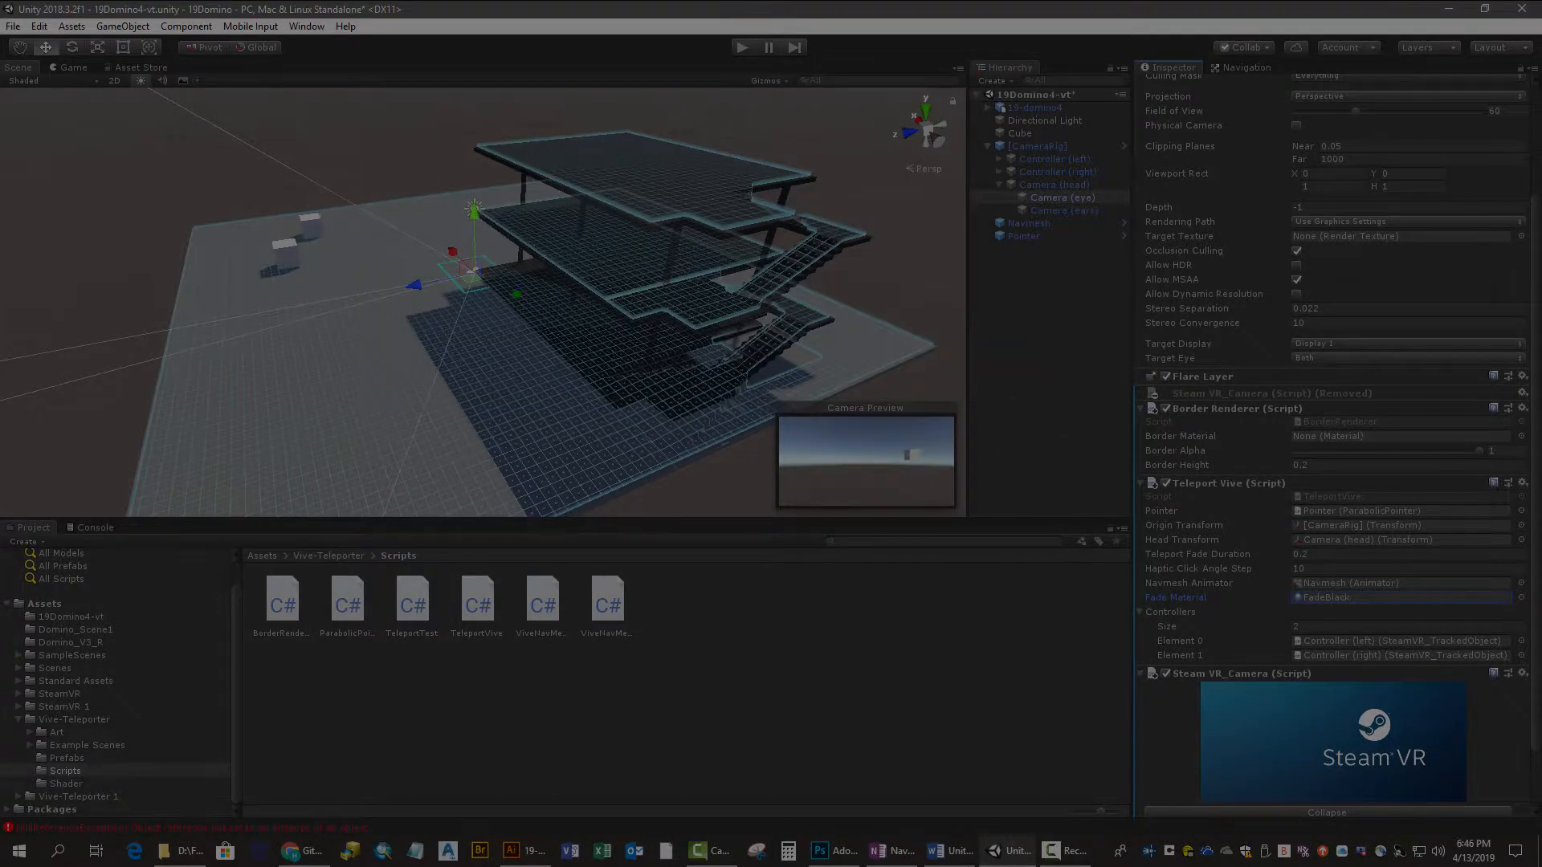
{"action": "key", "text": "ctrl+s"}
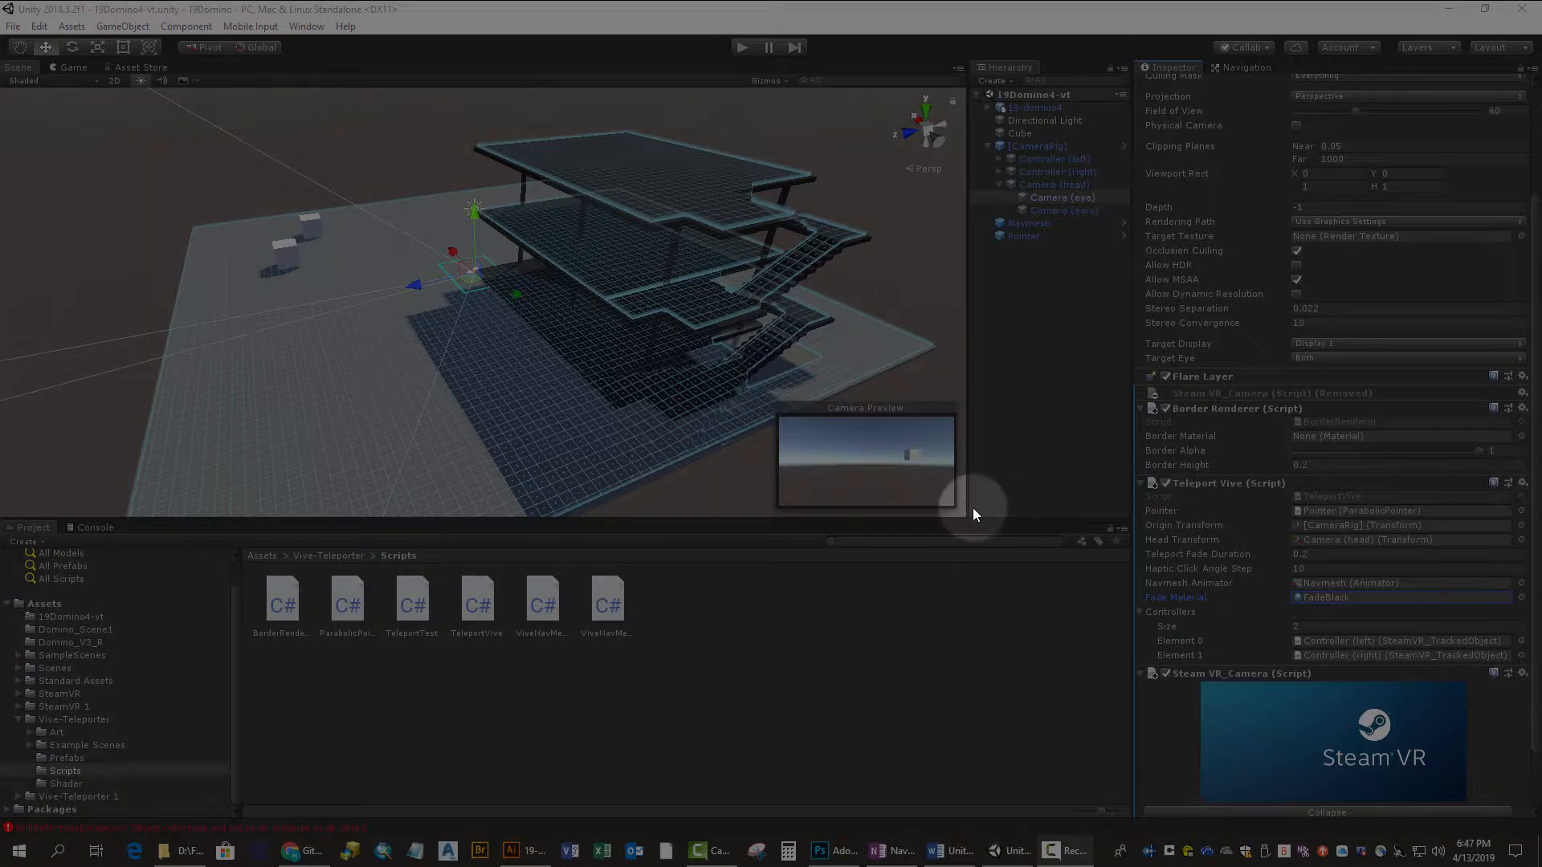
{"action": "left_click", "coordinate": [12, 27]}
{"action": "left_click", "coordinate": [40, 88]}
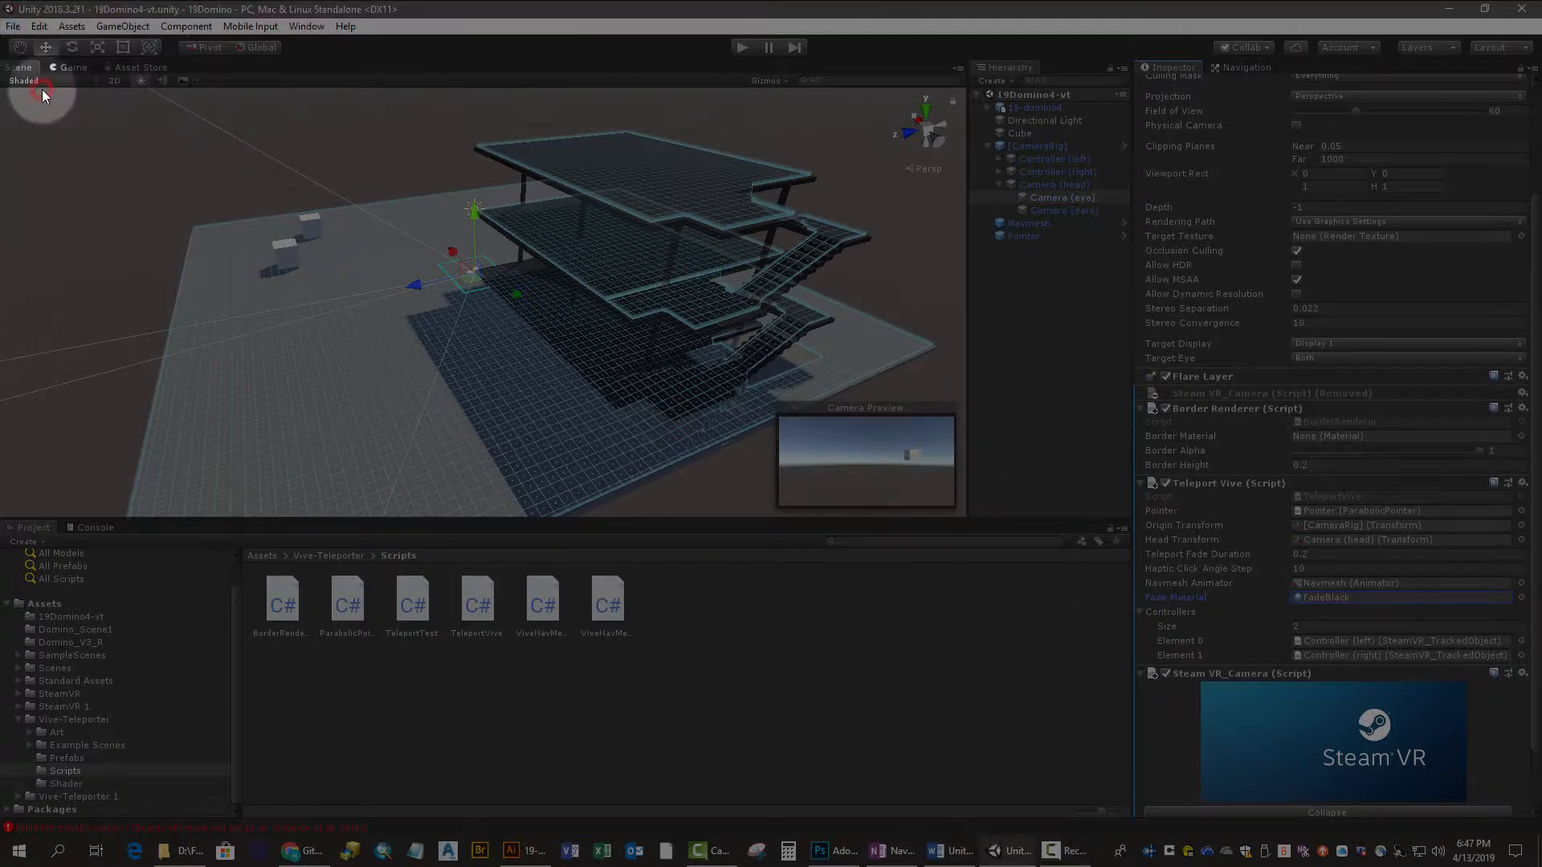
Build the PC, Mac & Linux Standalone player into a new folder named Build inside the 19Domino project folder.
{"action": "left_click", "coordinate": [13, 25]}
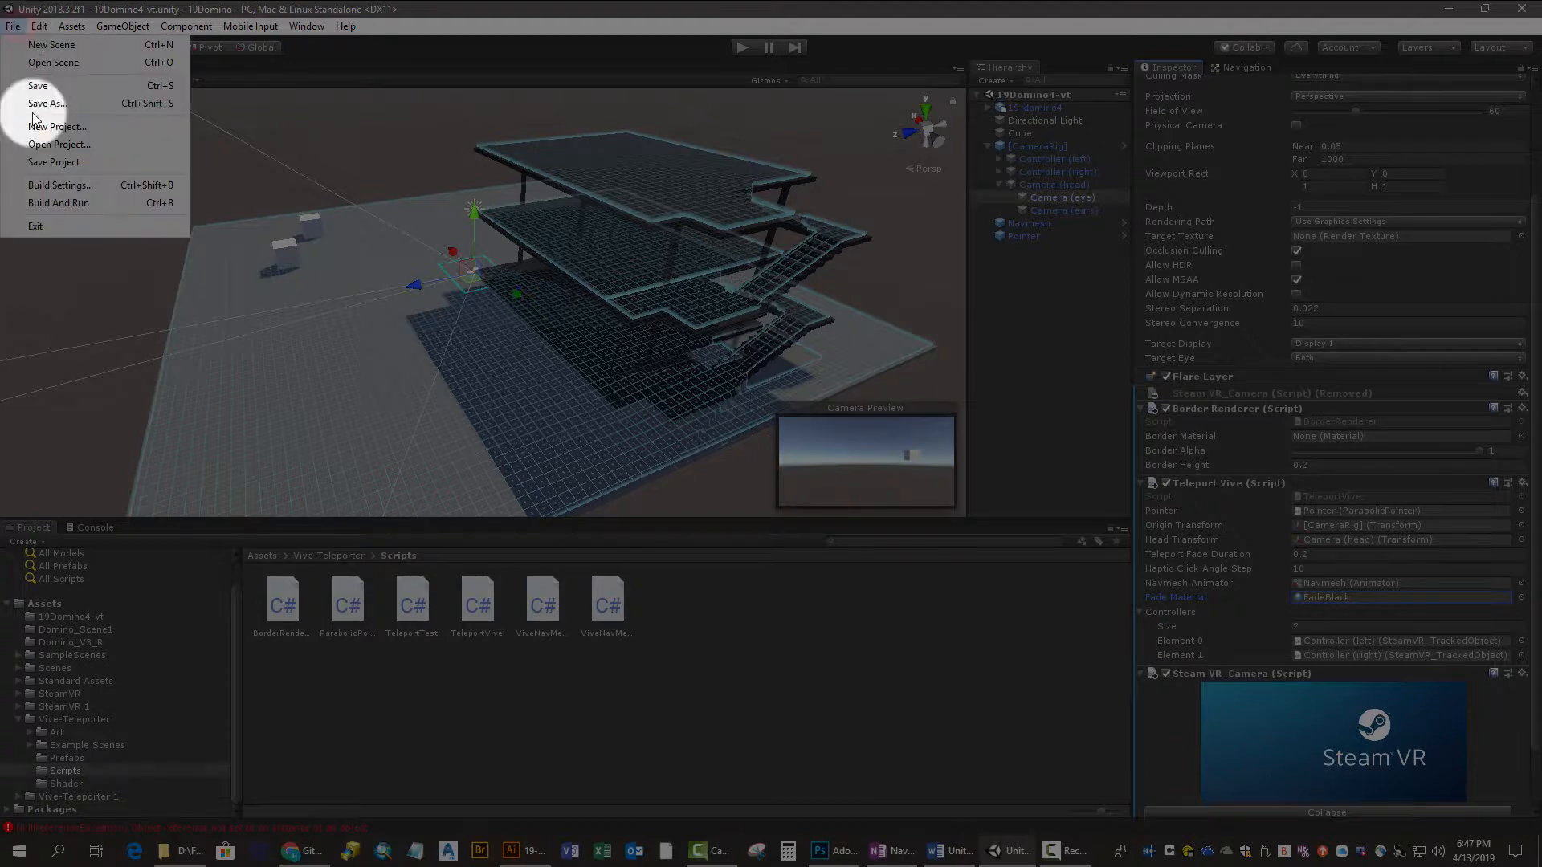
{"action": "left_click", "coordinate": [57, 204]}
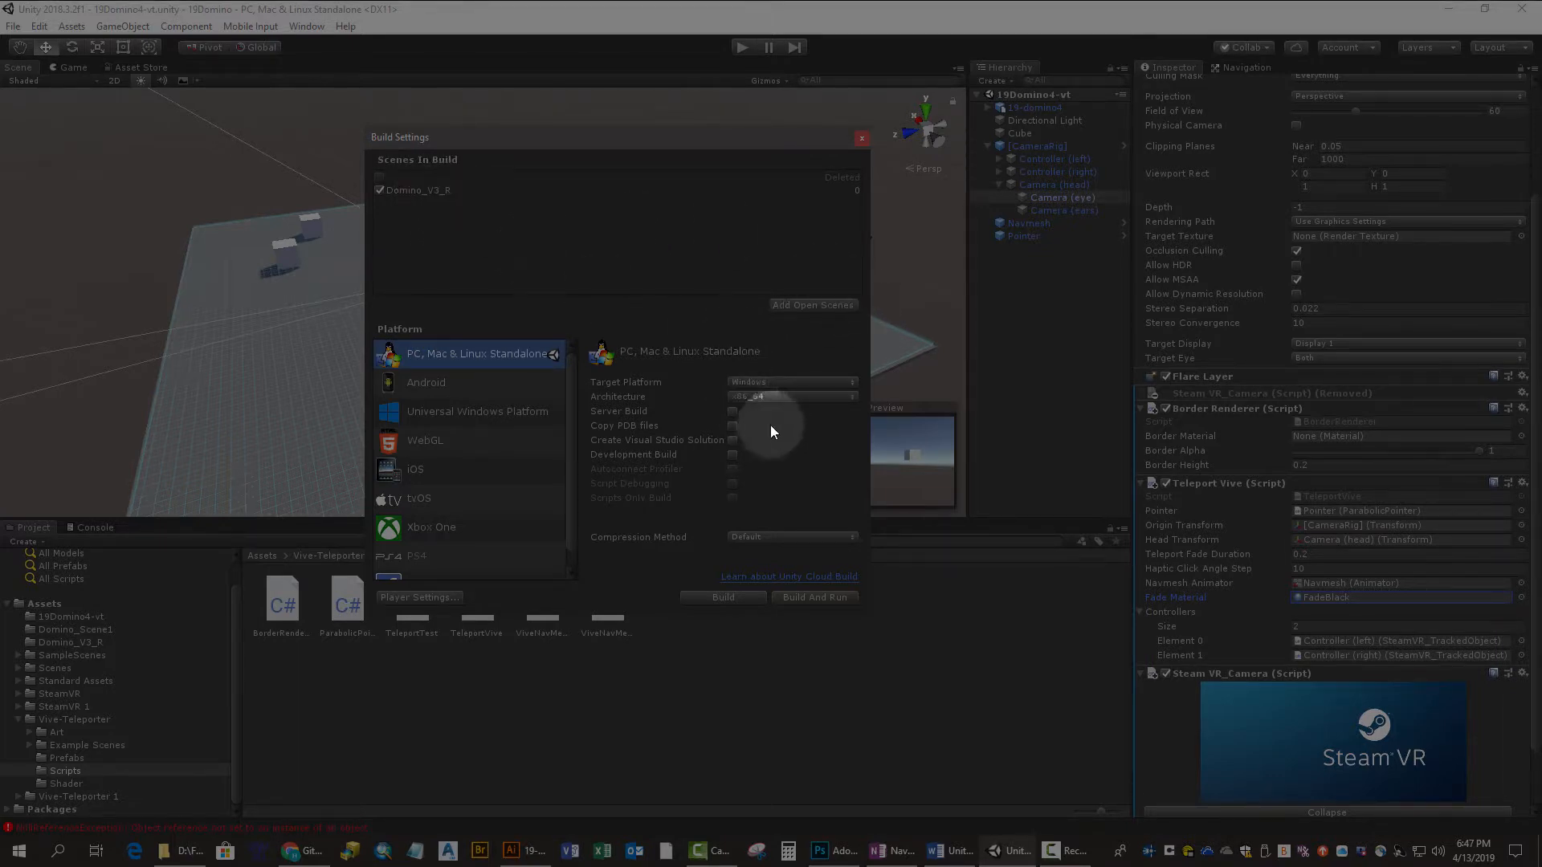
{"action": "left_click", "coordinate": [723, 597]}
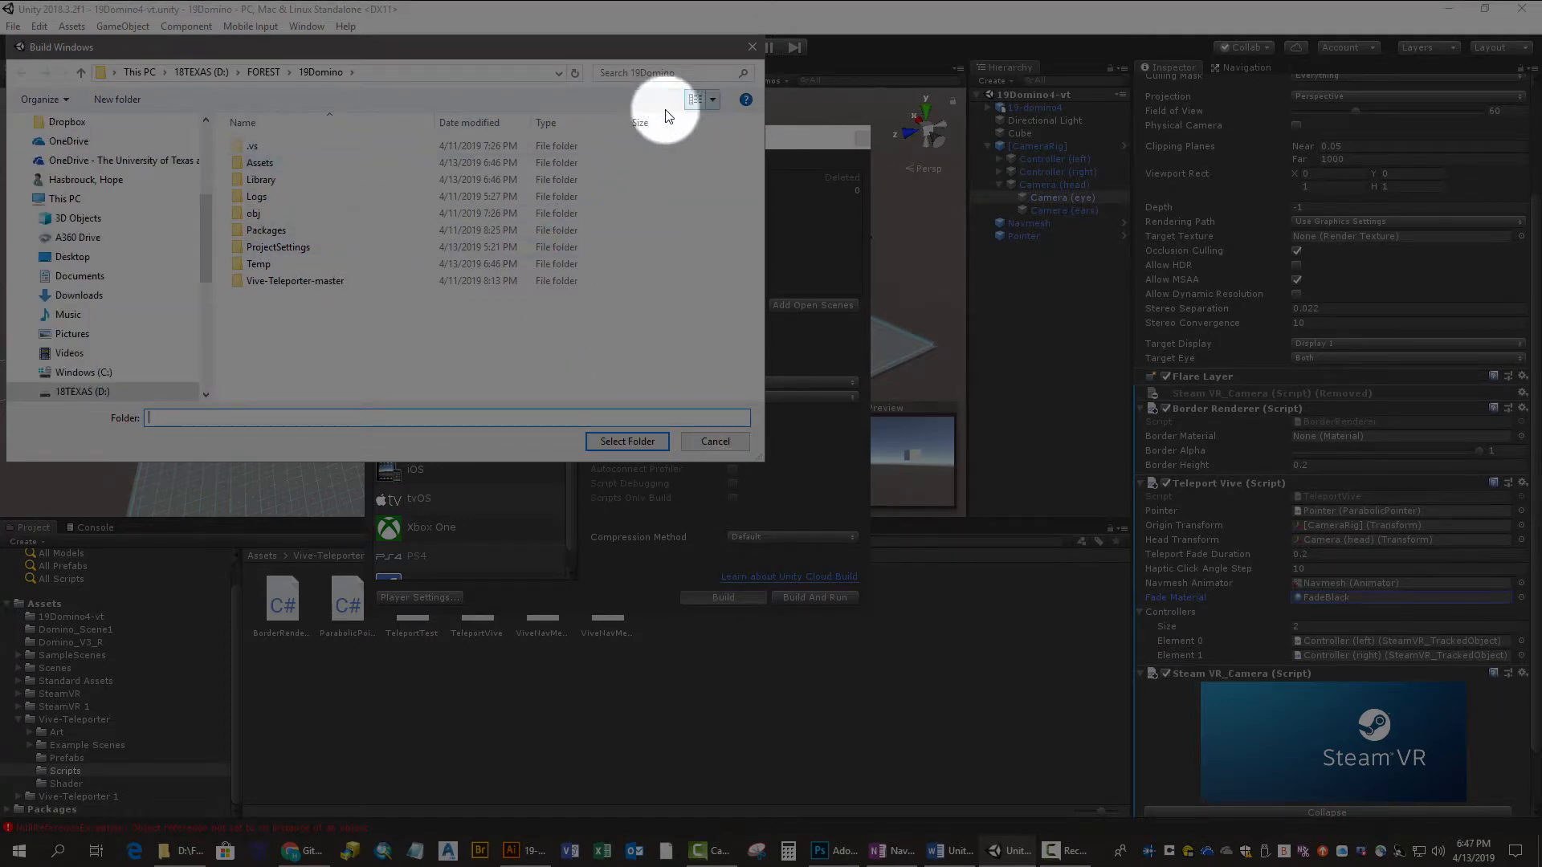
{"action": "right_click", "coordinate": [280, 315]}
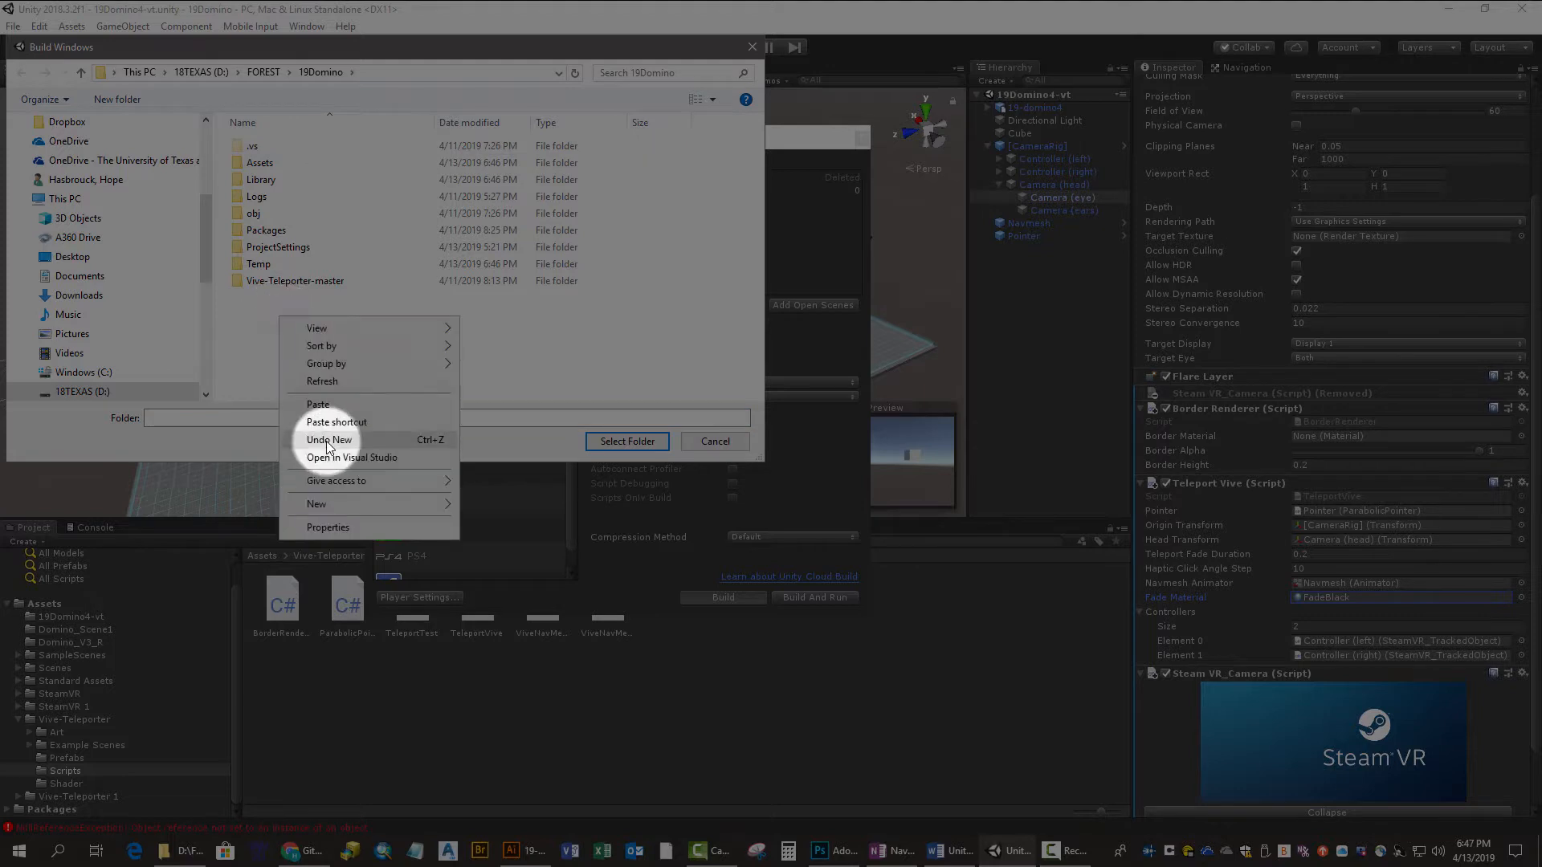
{"action": "mouse_move", "coordinate": [339, 508]}
{"action": "left_click", "coordinate": [523, 506]}
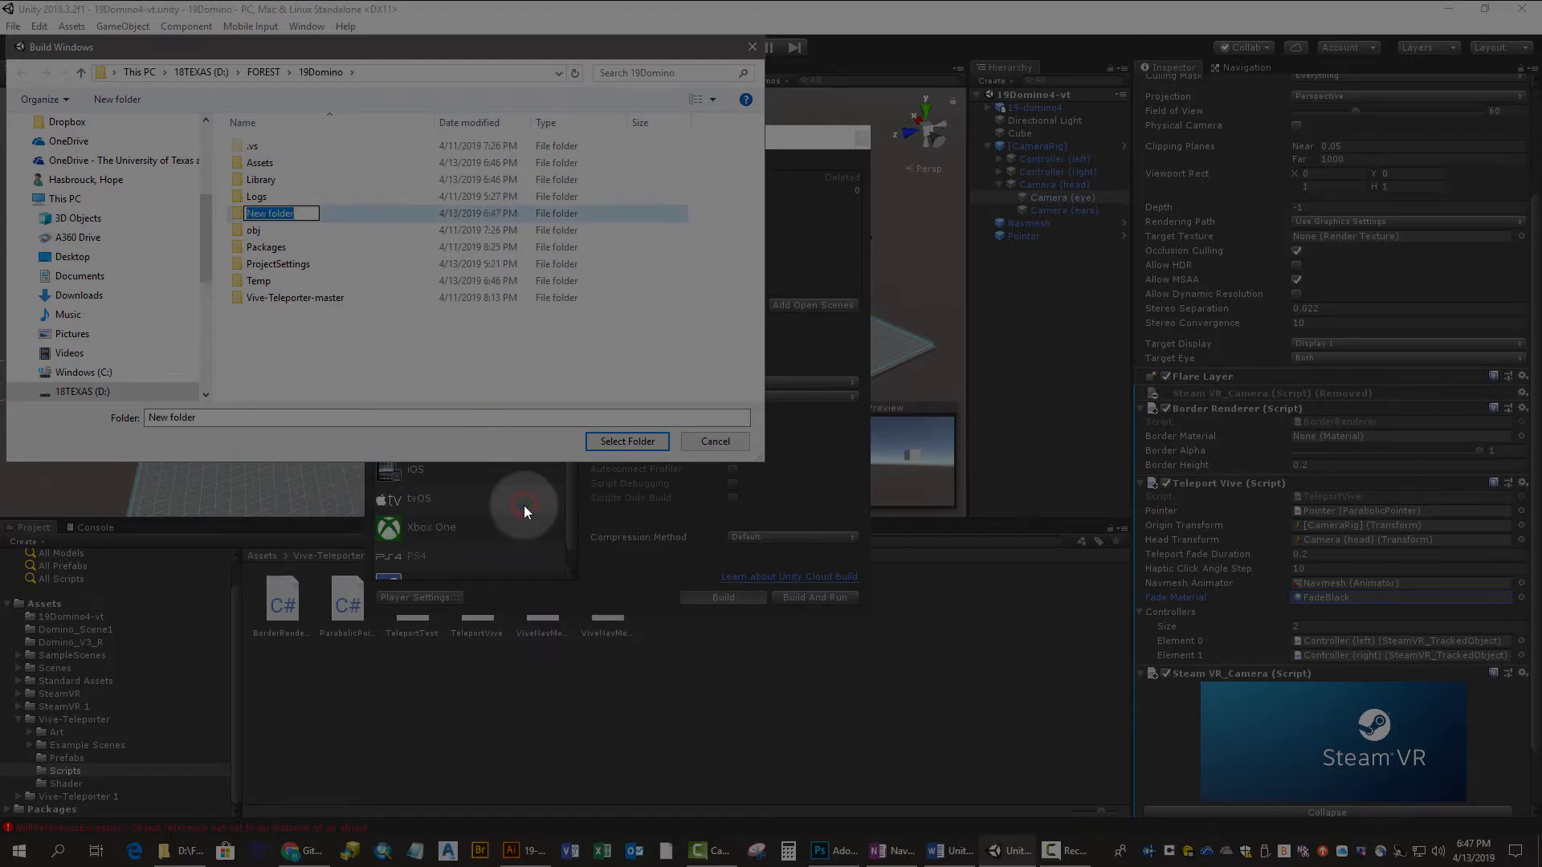
{"action": "type", "text": "Build"}
{"action": "key", "text": "Return"}
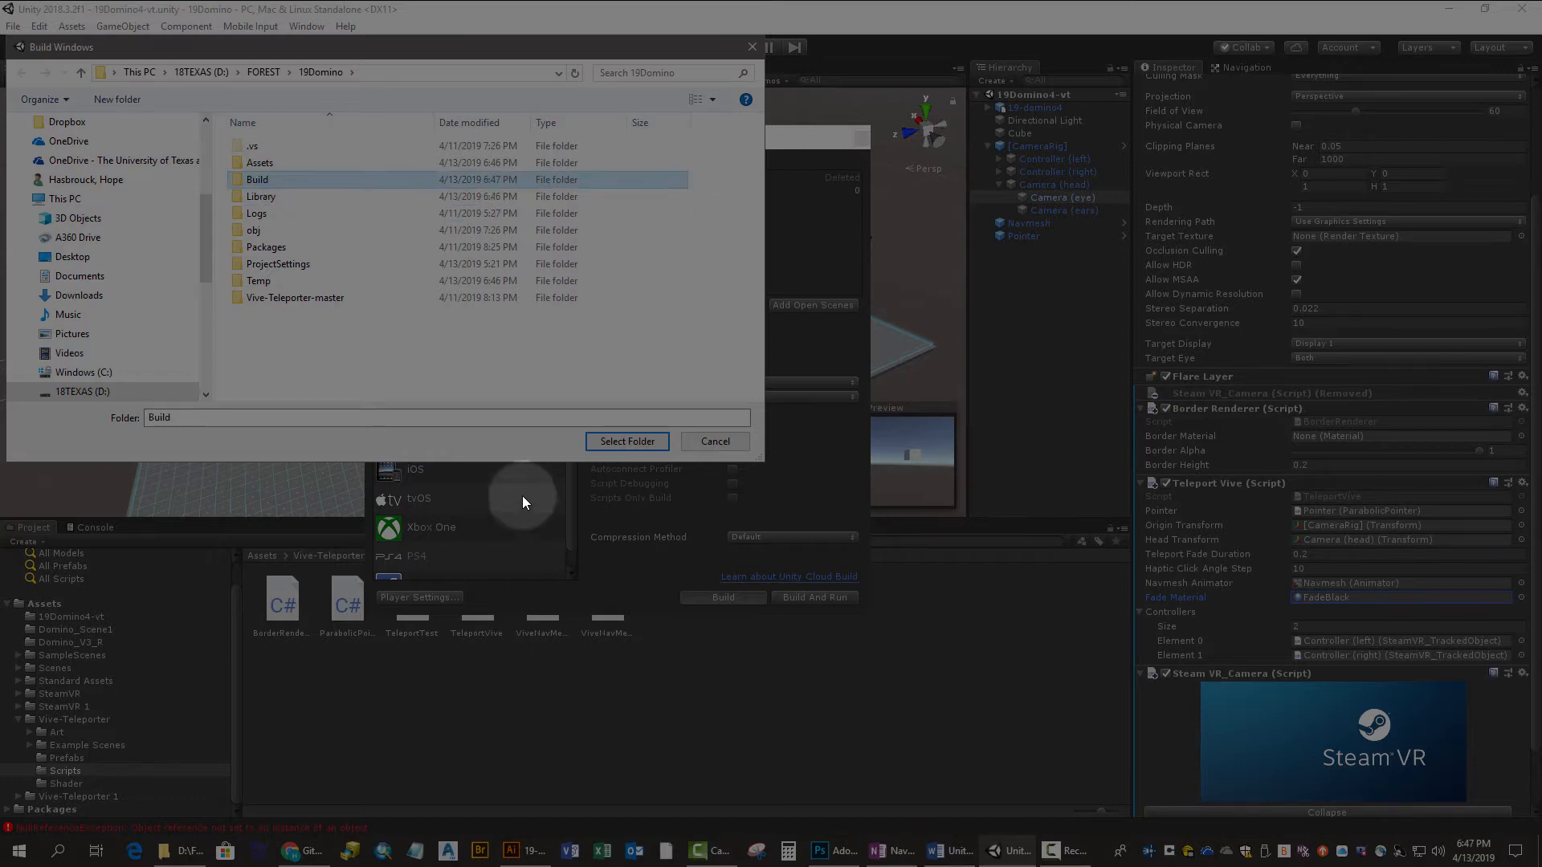
{"action": "left_click", "coordinate": [612, 441]}
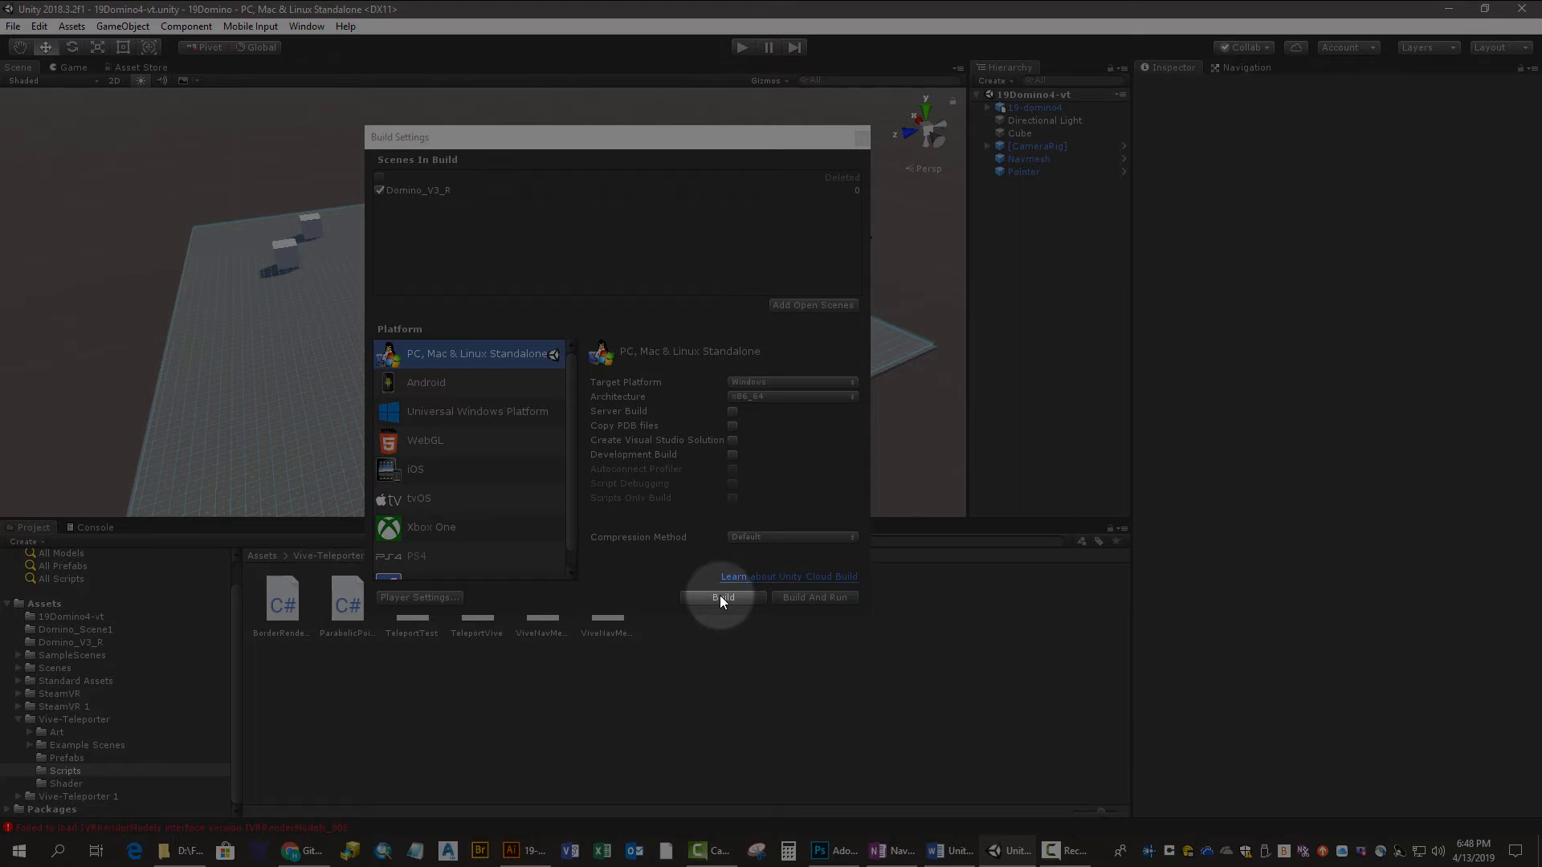
Open the Console to examine the messages logged during the player build.
{"action": "left_click", "coordinate": [94, 530]}
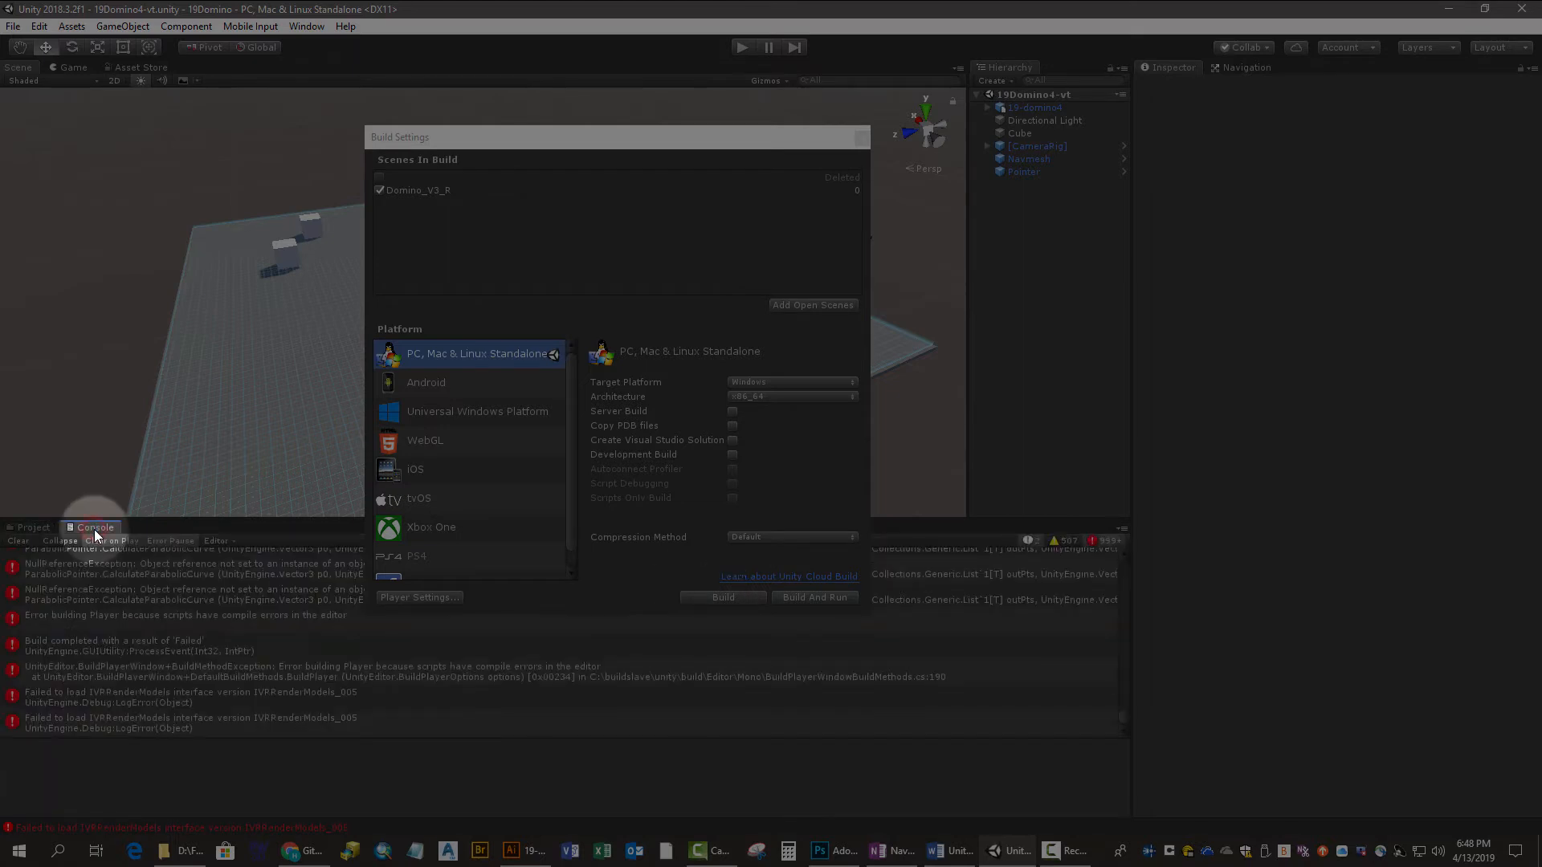